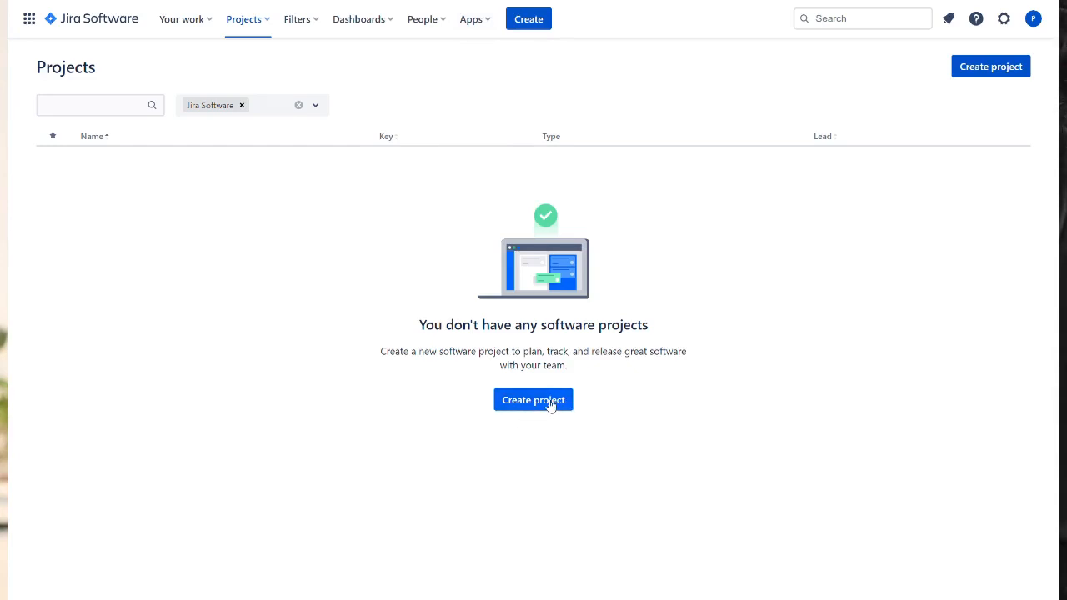
# - Start a new project using the Scrum software development template
pyautogui.click(549, 403)
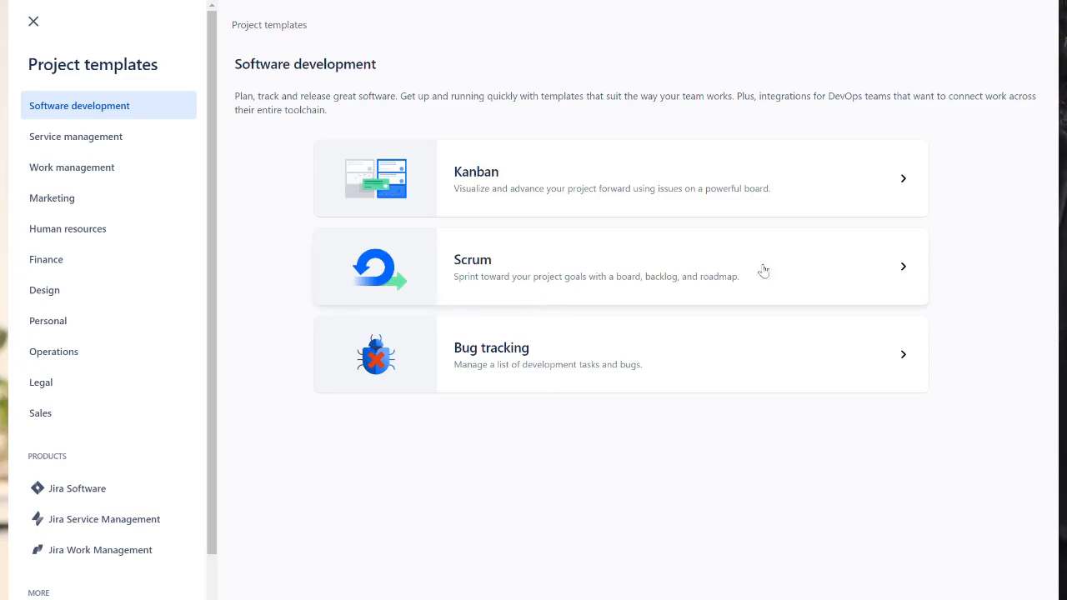
pyautogui.click(494, 262)
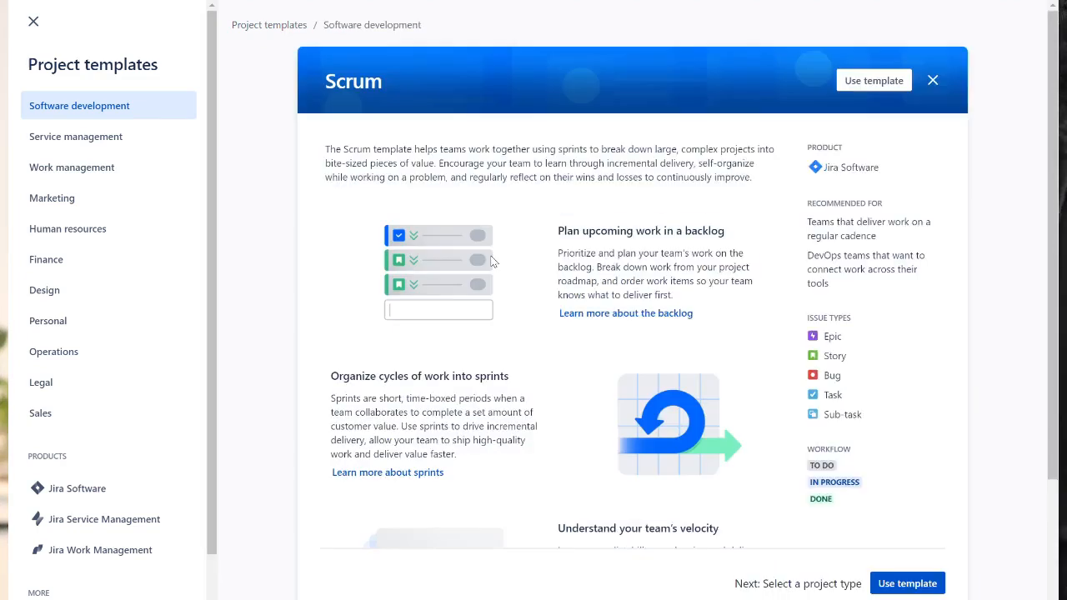
pyautogui.scroll(-2, 986, 367)
pyautogui.scroll(-1, 988, 368)
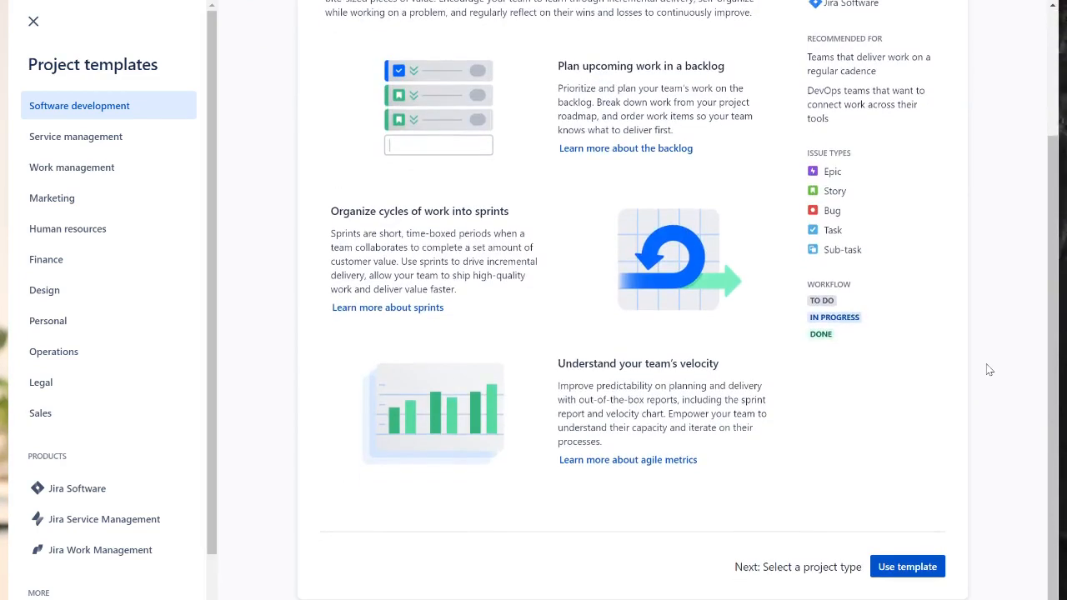
pyautogui.click(907, 575)
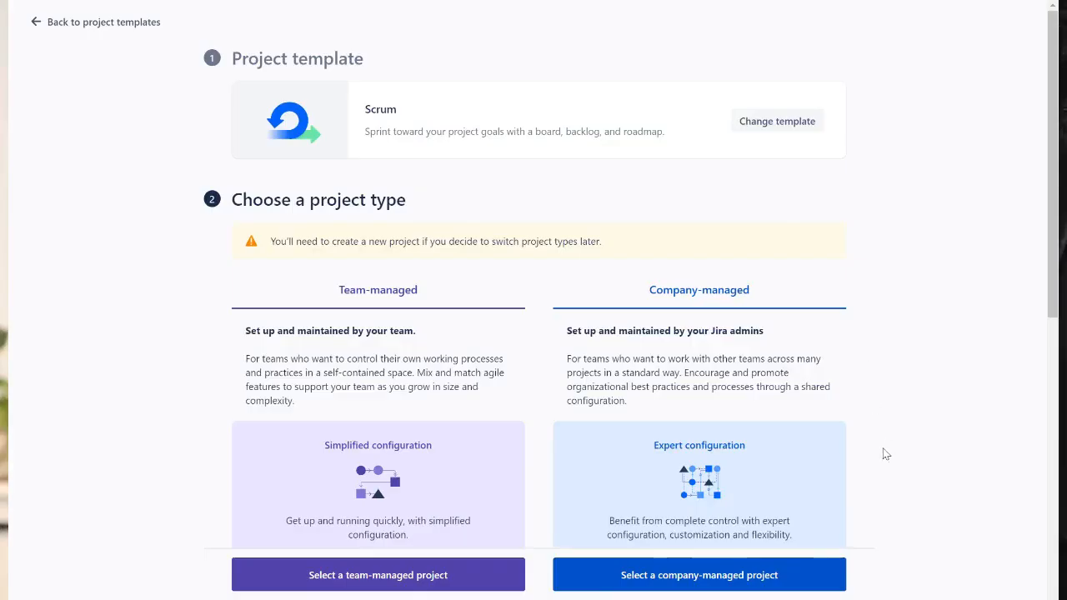
# - Compare the project types and choose a team-managed project
pyautogui.scroll(-3, 885, 454)
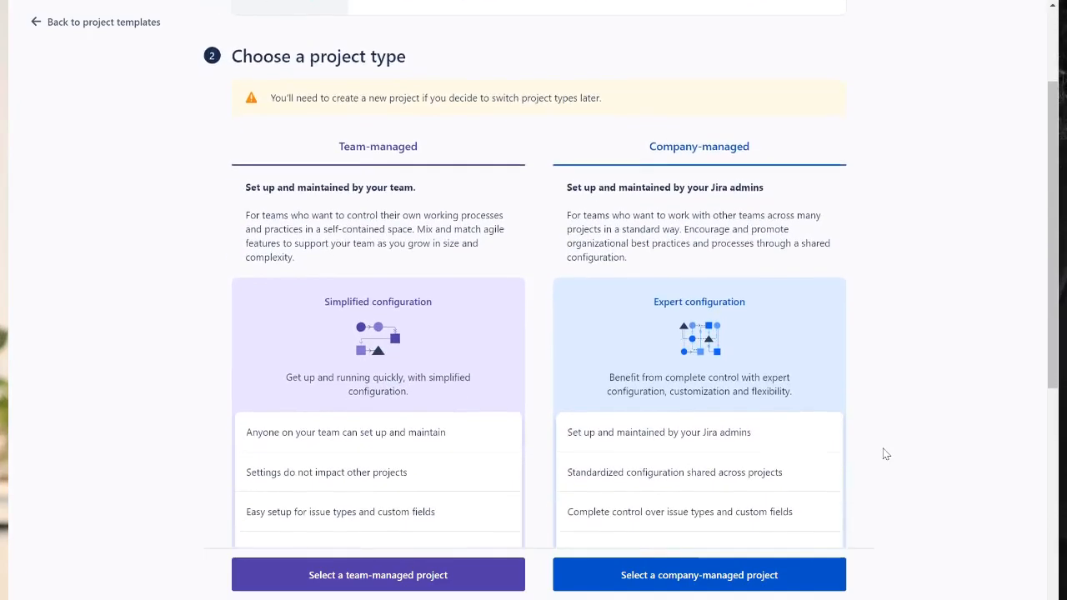
pyautogui.scroll(3, 881, 452)
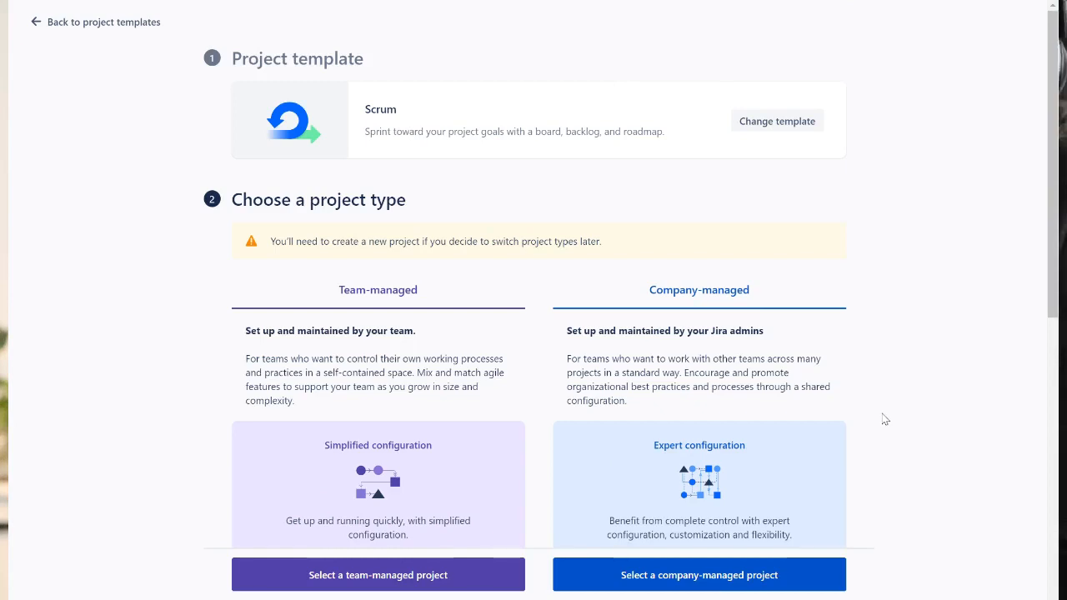
pyautogui.scroll(-2, 885, 419)
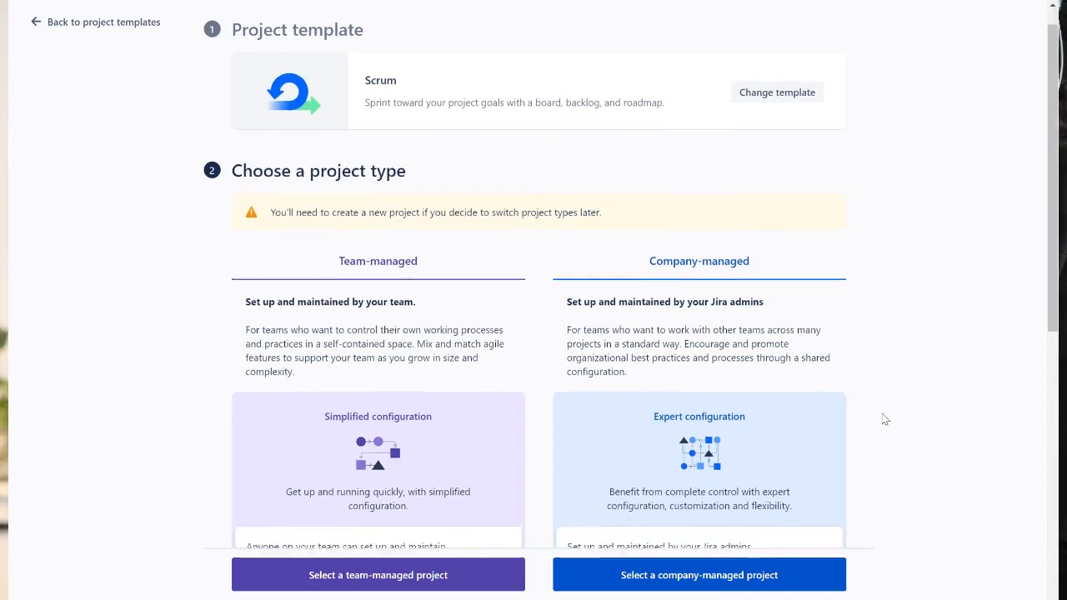
pyautogui.scroll(-1, 885, 419)
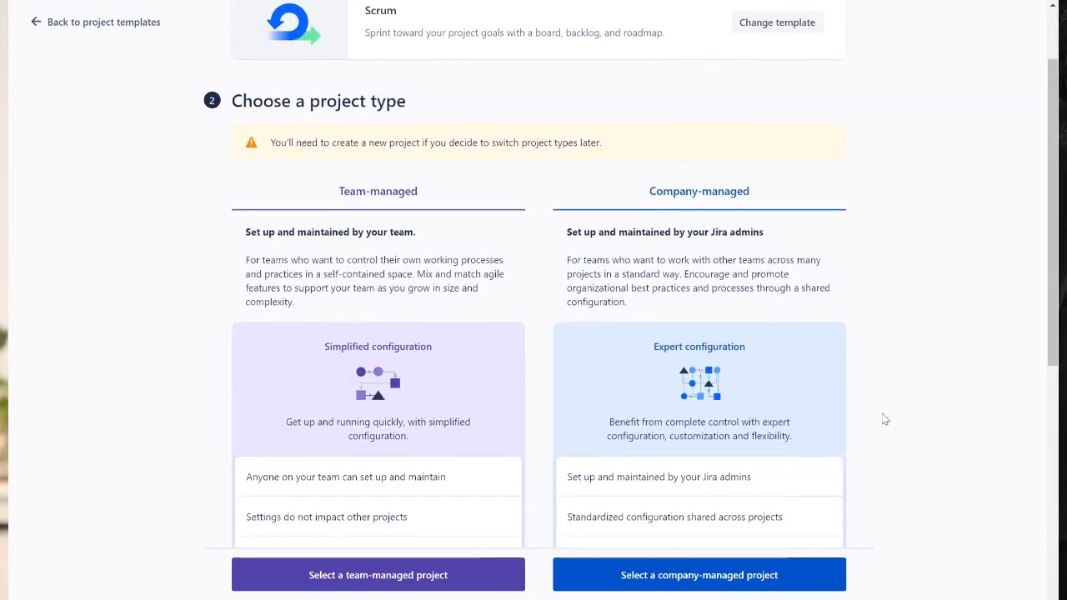
pyautogui.scroll(-1, 885, 419)
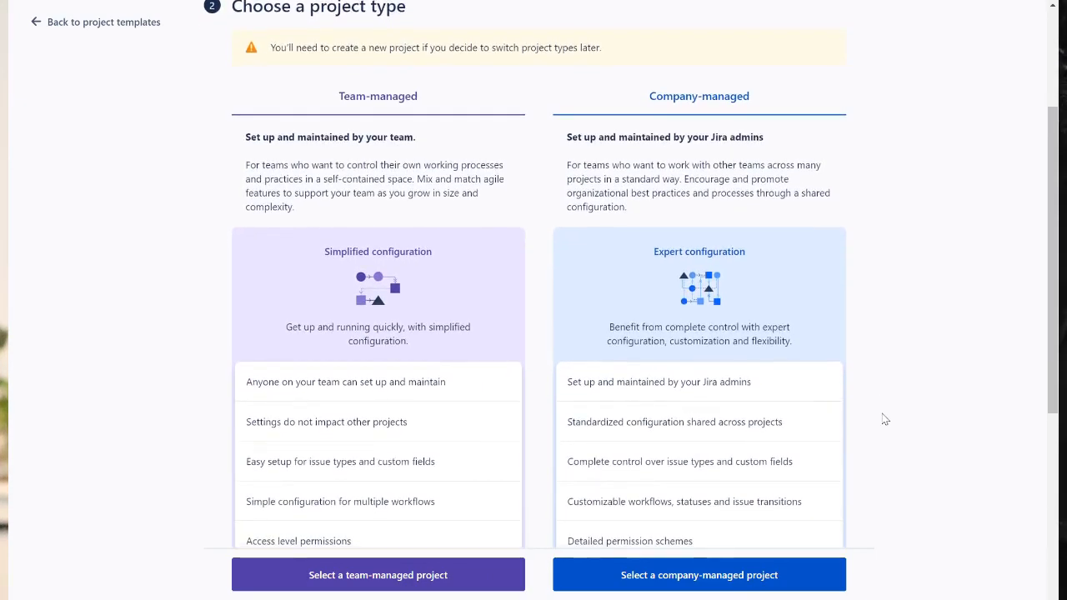
pyautogui.scroll(-5, 885, 420)
pyautogui.click(326, 575)
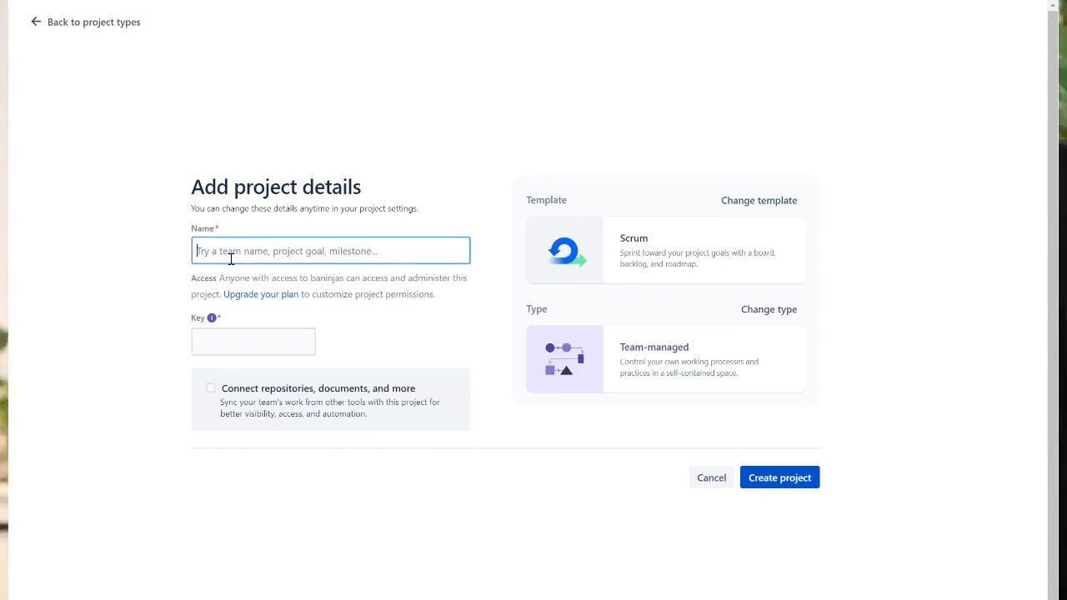
# - Name the project XYZ Gym and create it
pyautogui.write('XY')
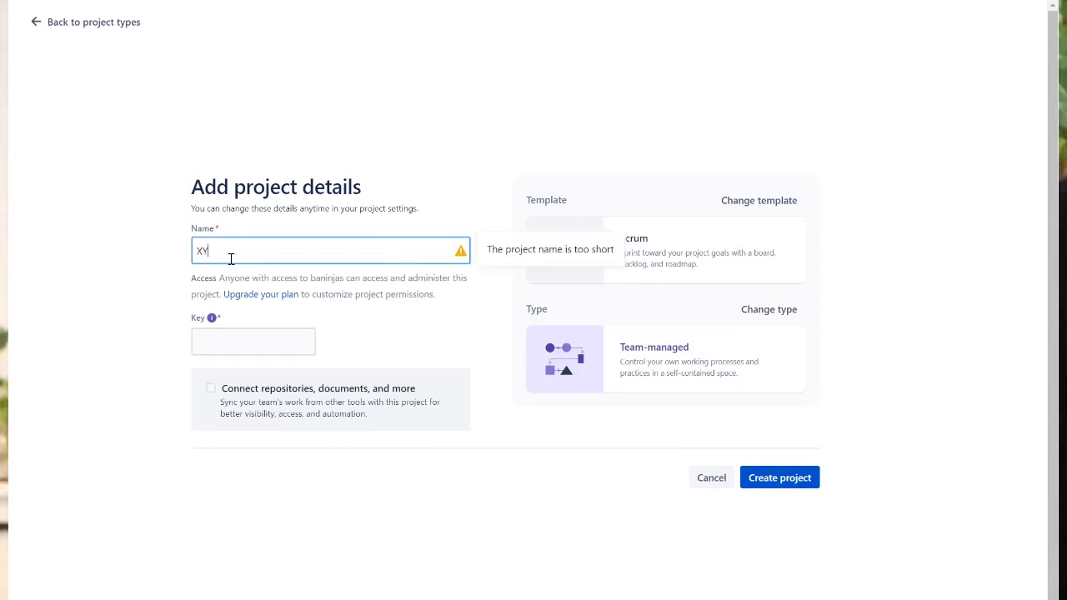
pyautogui.write('Z Gym')
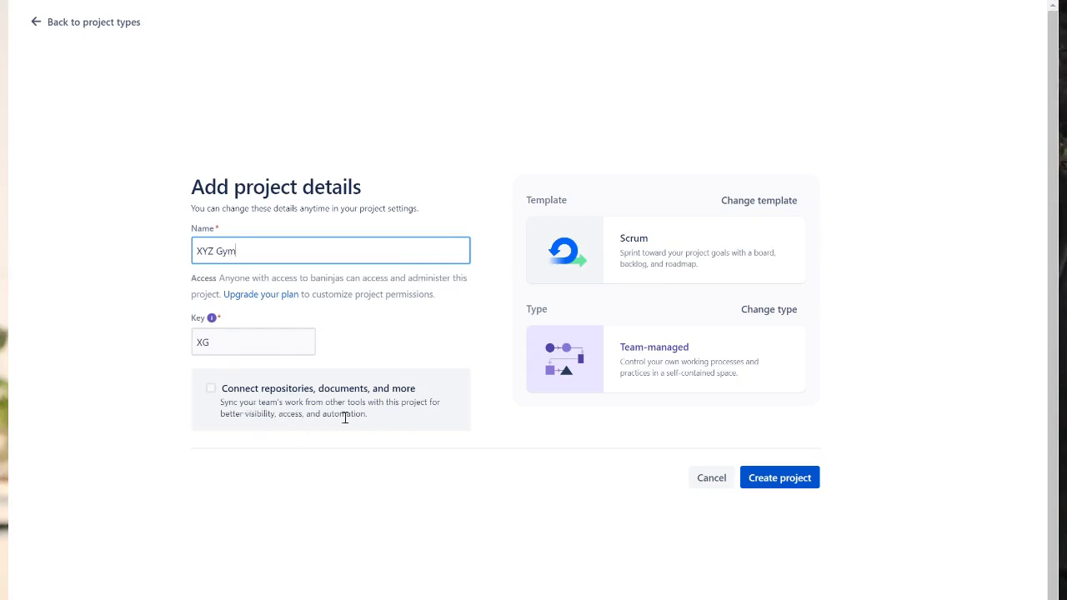
pyautogui.click(790, 482)
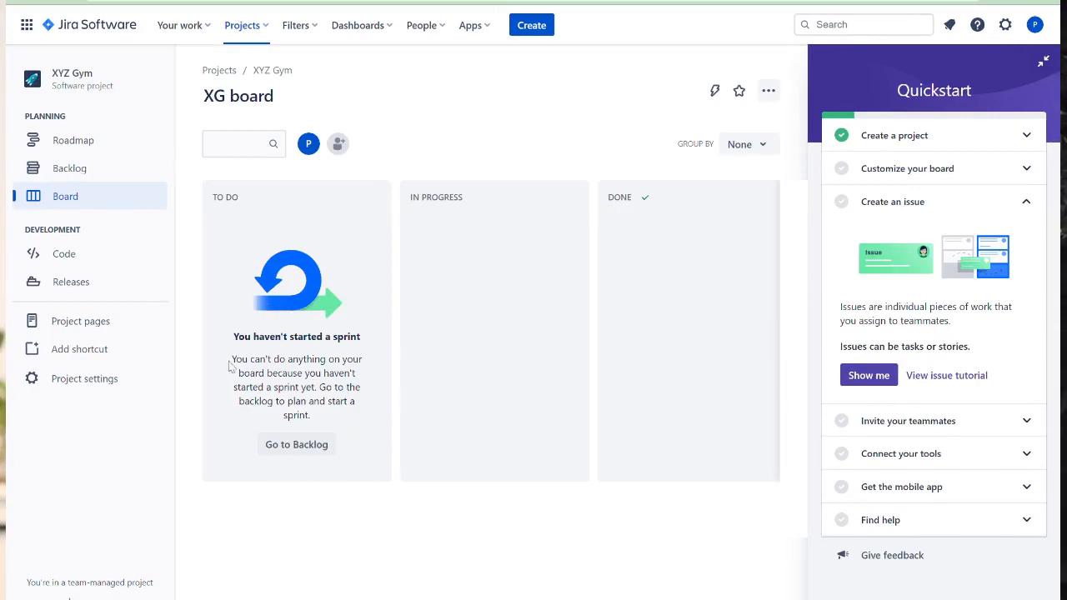
# - Open the project's backlog and turn on the Epic panel
pyautogui.click(73, 169)
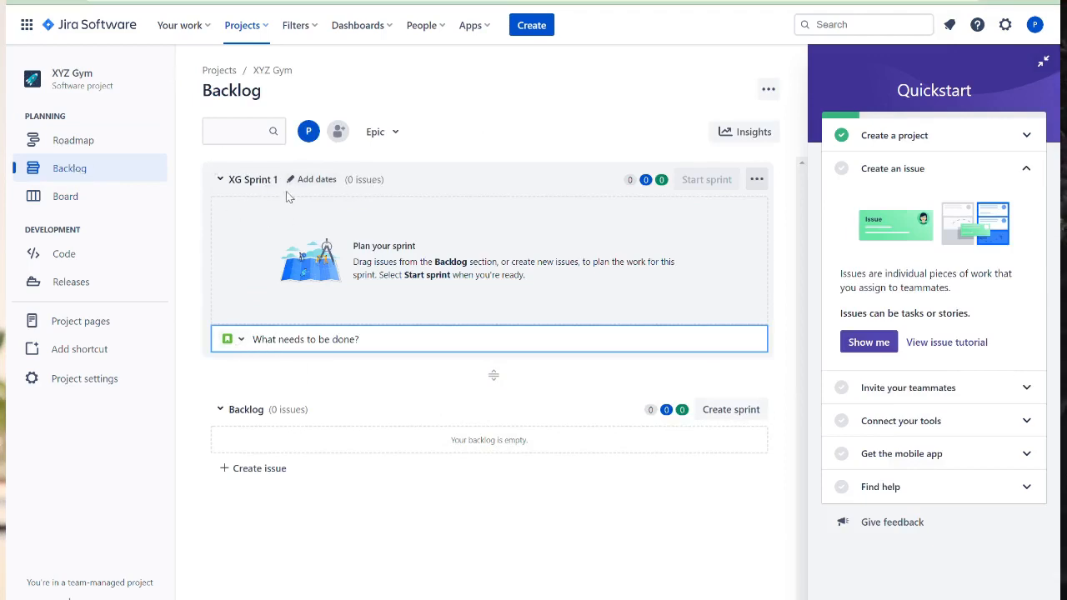
pyautogui.click(242, 340)
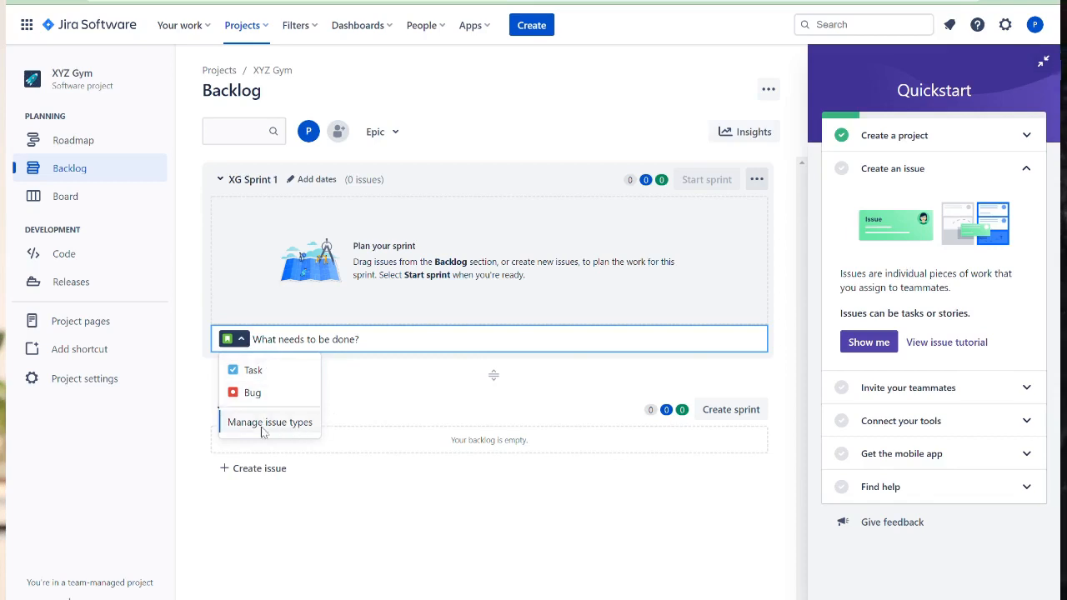
pyautogui.click(400, 398)
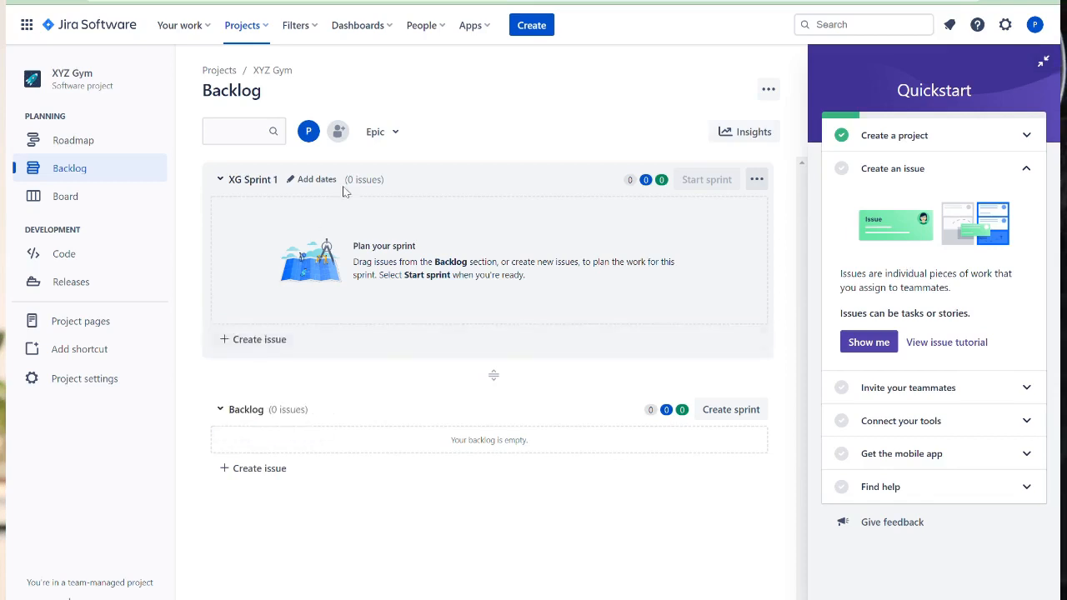
pyautogui.click(406, 138)
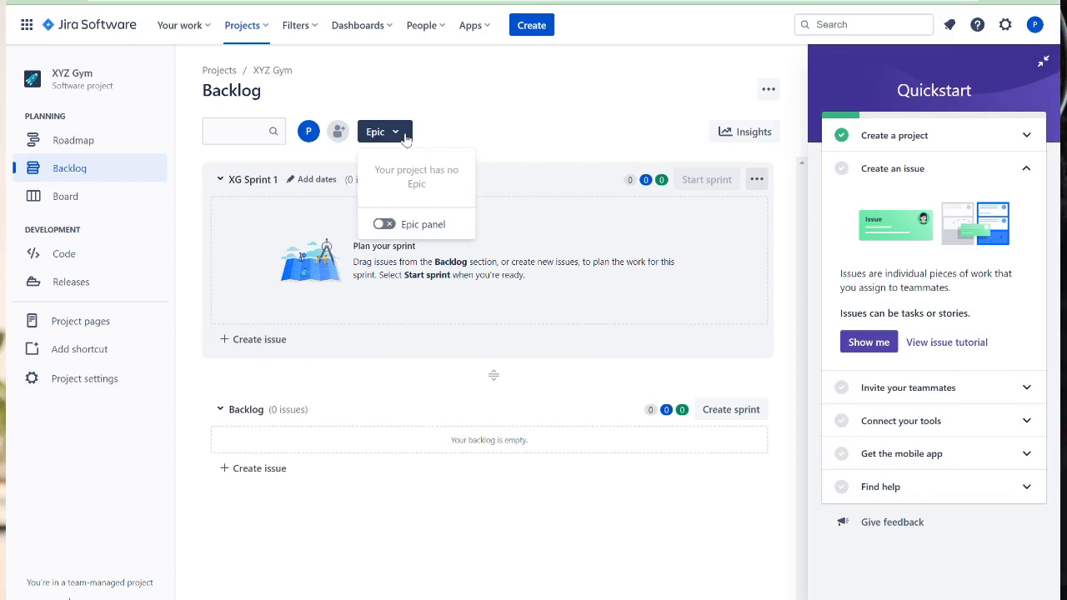
pyautogui.click(385, 224)
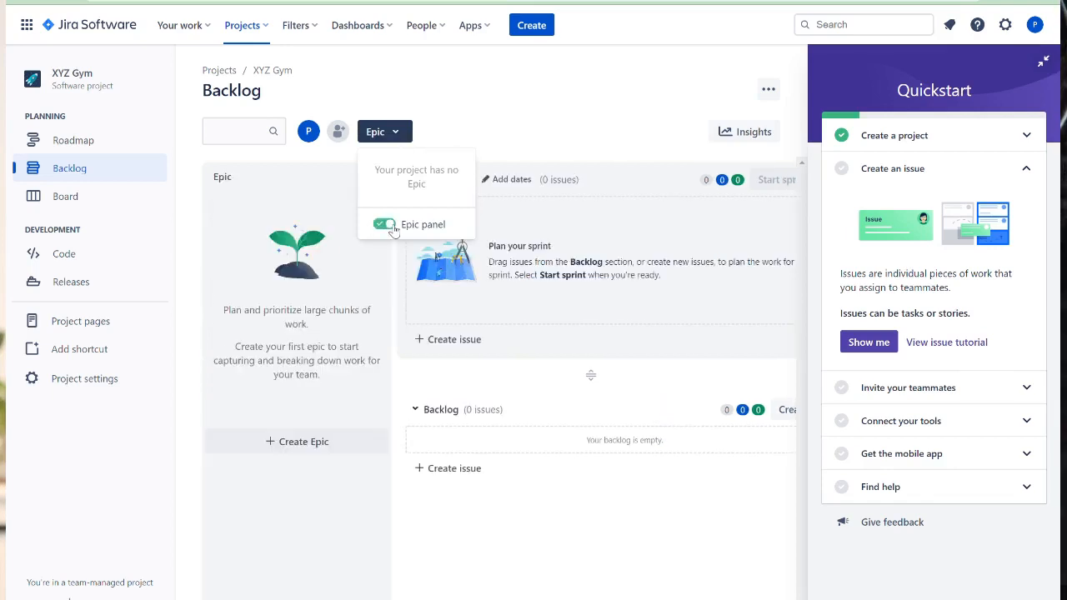
# - Create an epic named "Ability for visitors to browse and search the website"
pyautogui.click(297, 442)
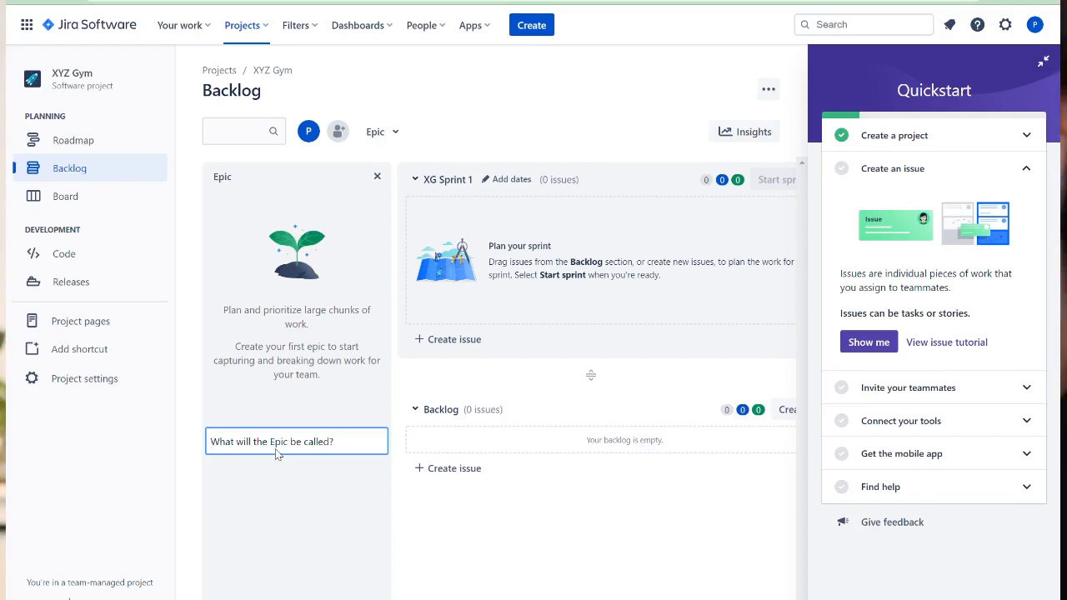
pyautogui.write('Ability for visitors to browse and s')
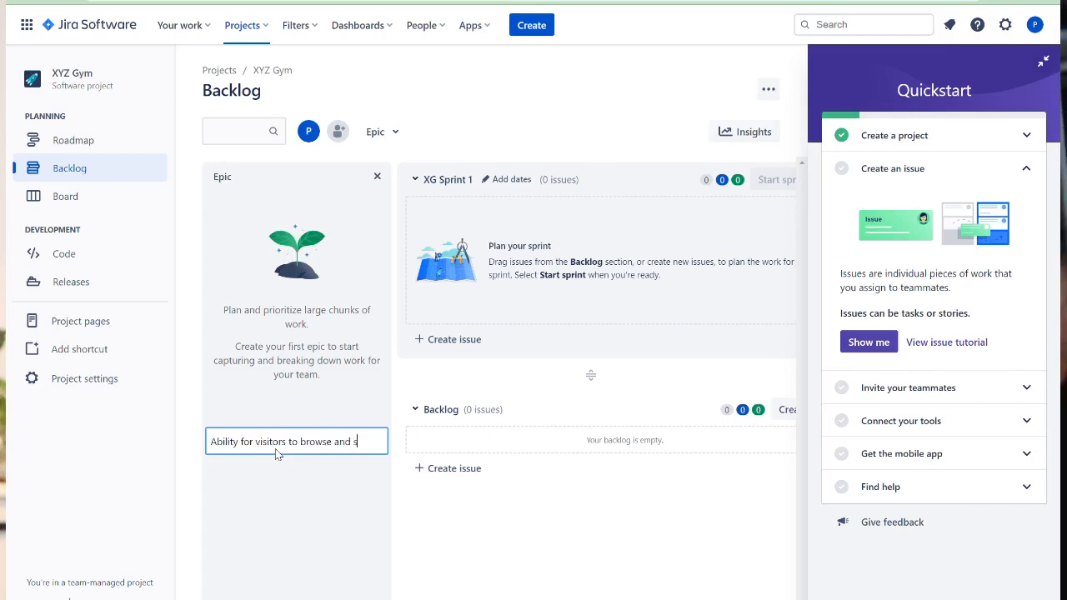
pyautogui.write('h the website')
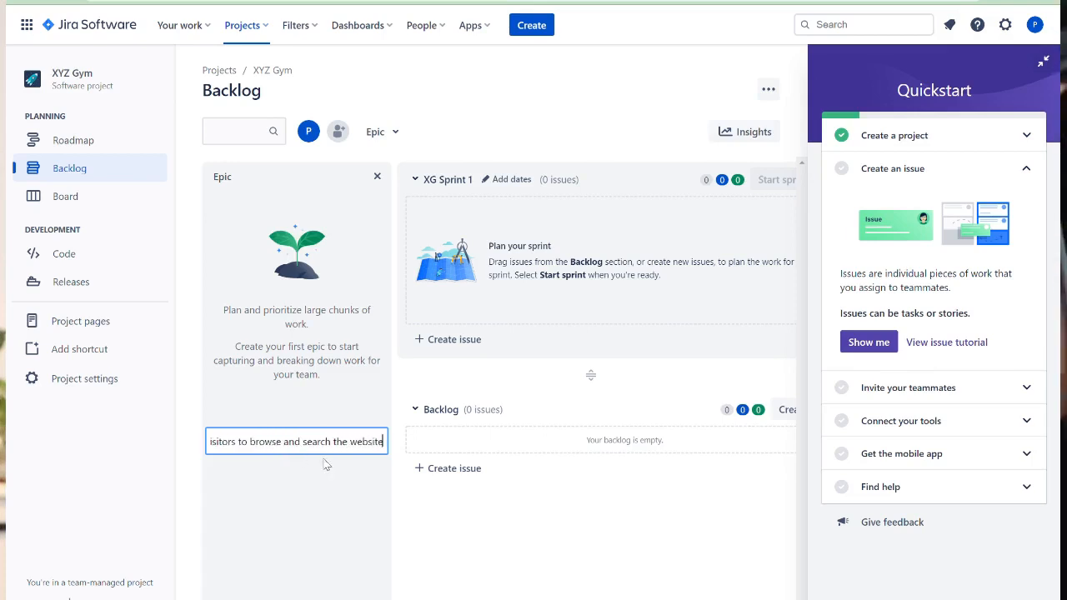
pyautogui.press('Return')
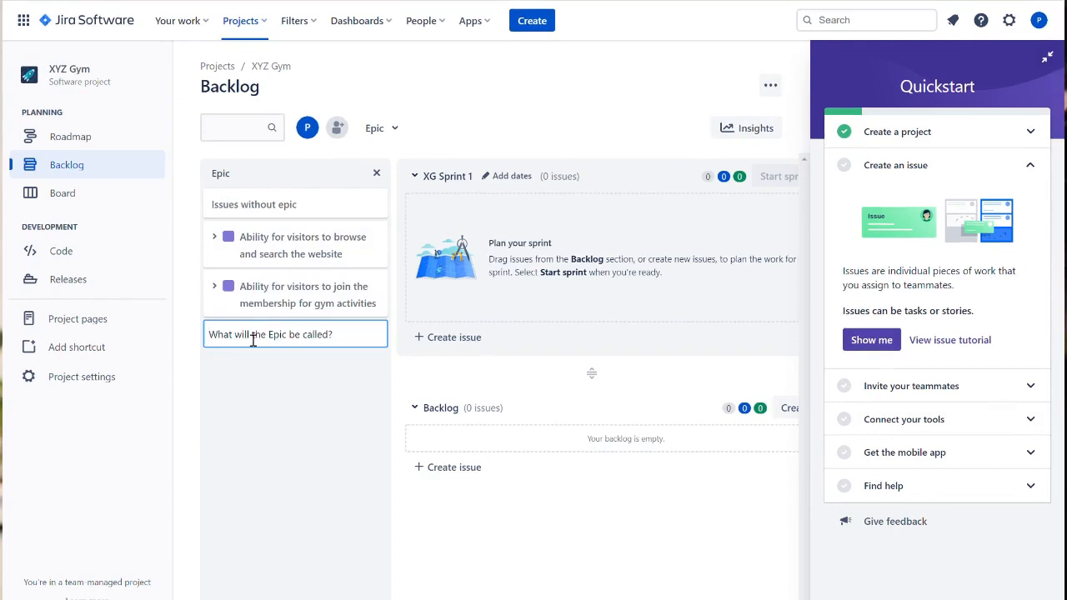
# - Create an epic named "Ability for logged in members to view and book available classes"
pyautogui.write('Ability for')
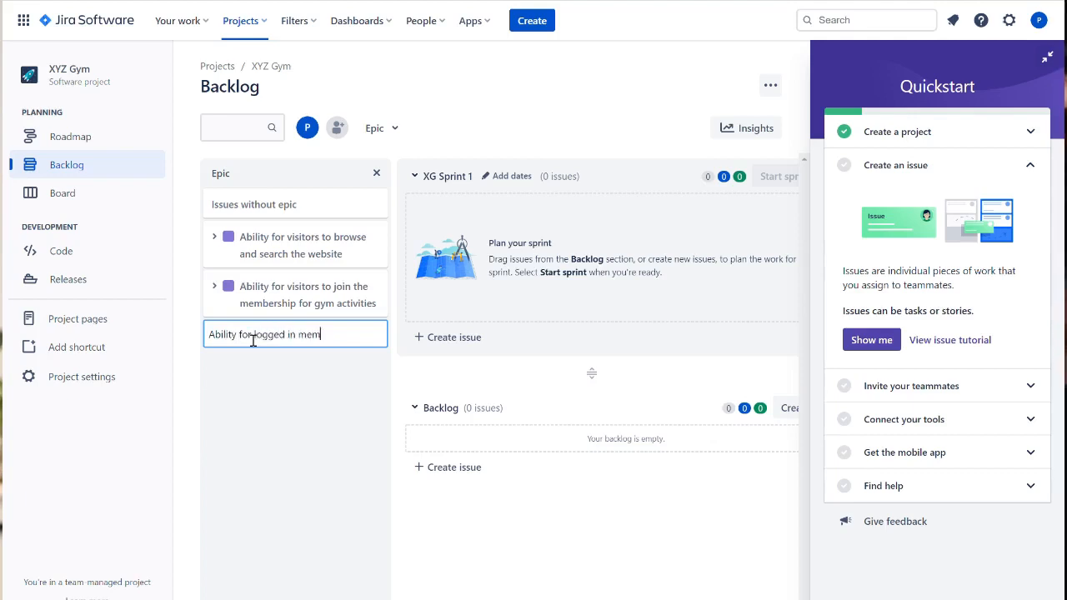
pyautogui.write('logged in members to ')
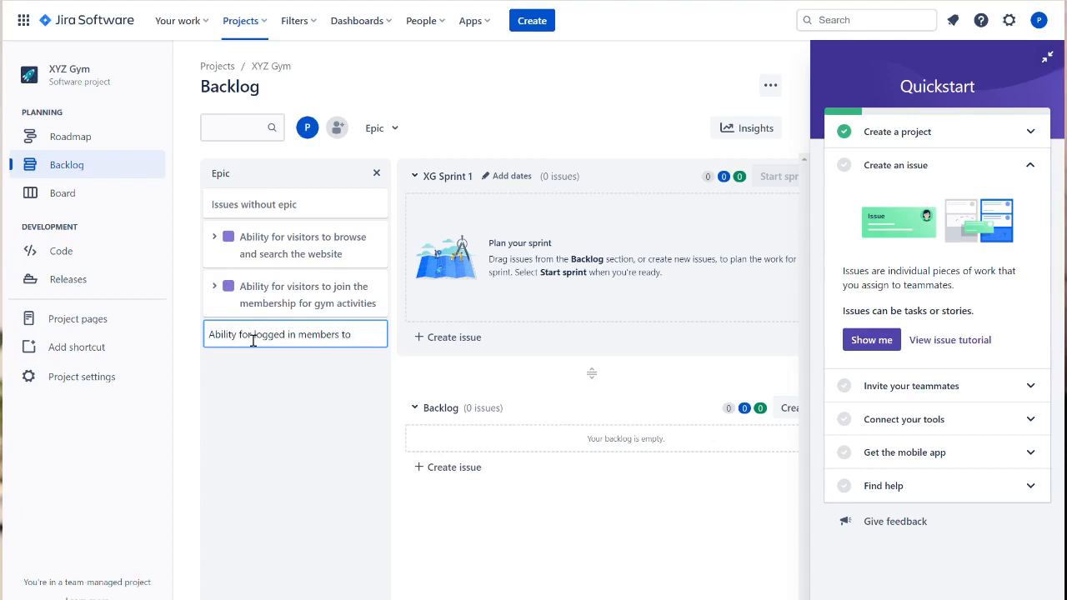
pyautogui.write('view and book available classes')
pyautogui.press('Return')
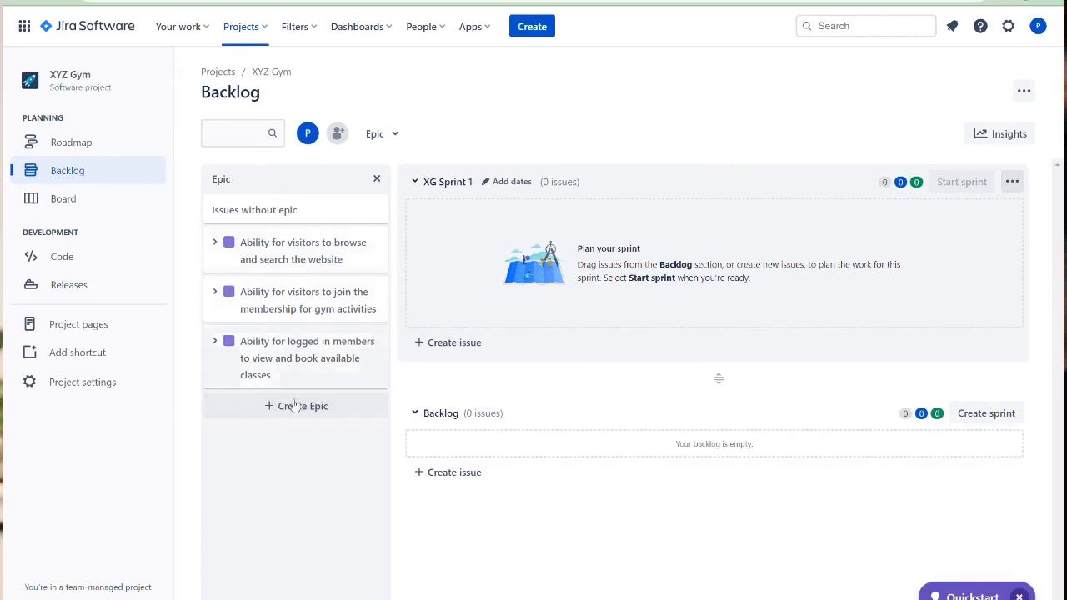
# - Add a story to the backlog named "Categories within the web page"
pyautogui.click(452, 473)
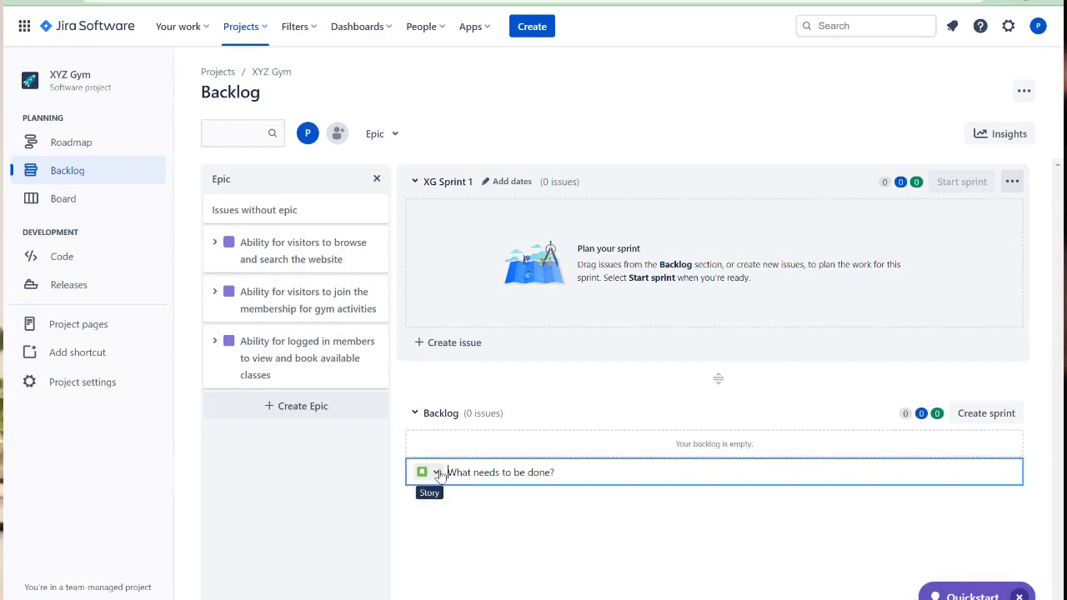
pyautogui.click(437, 473)
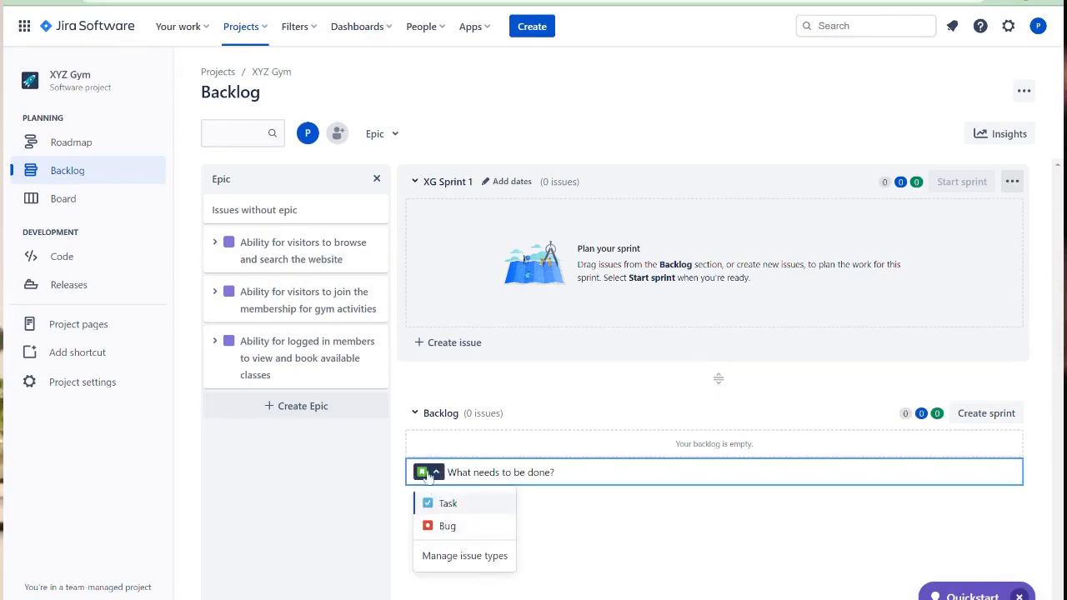
pyautogui.click(423, 472)
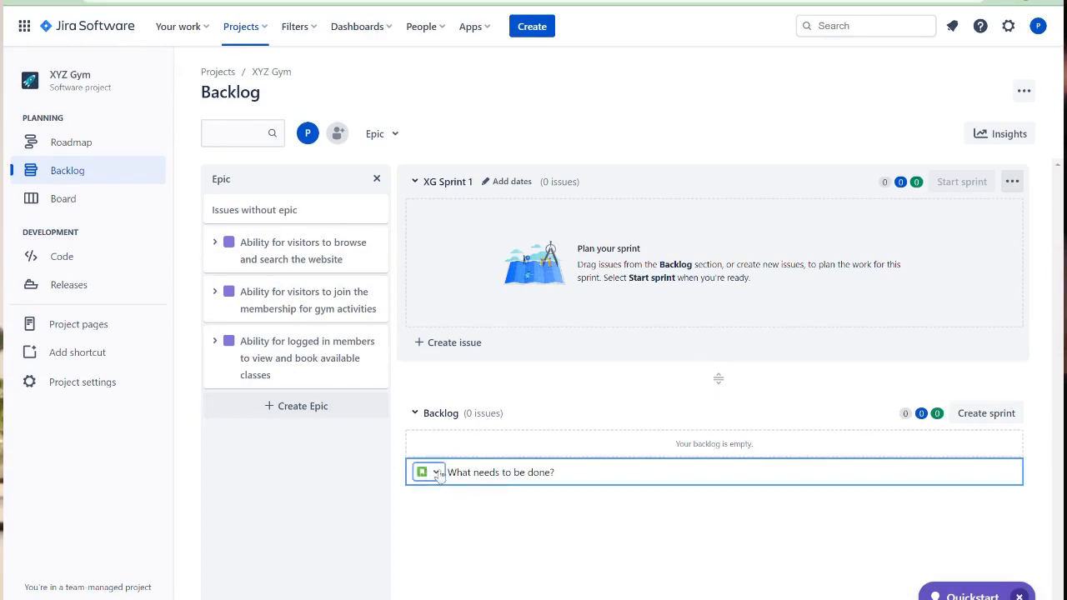
pyautogui.click(500, 480)
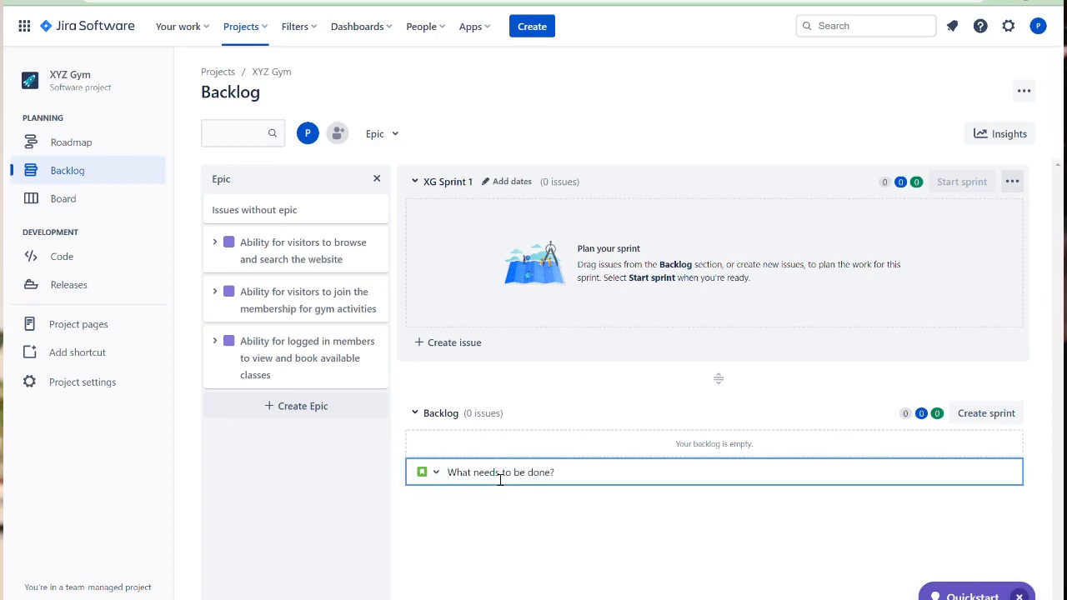
pyautogui.write('Categ')
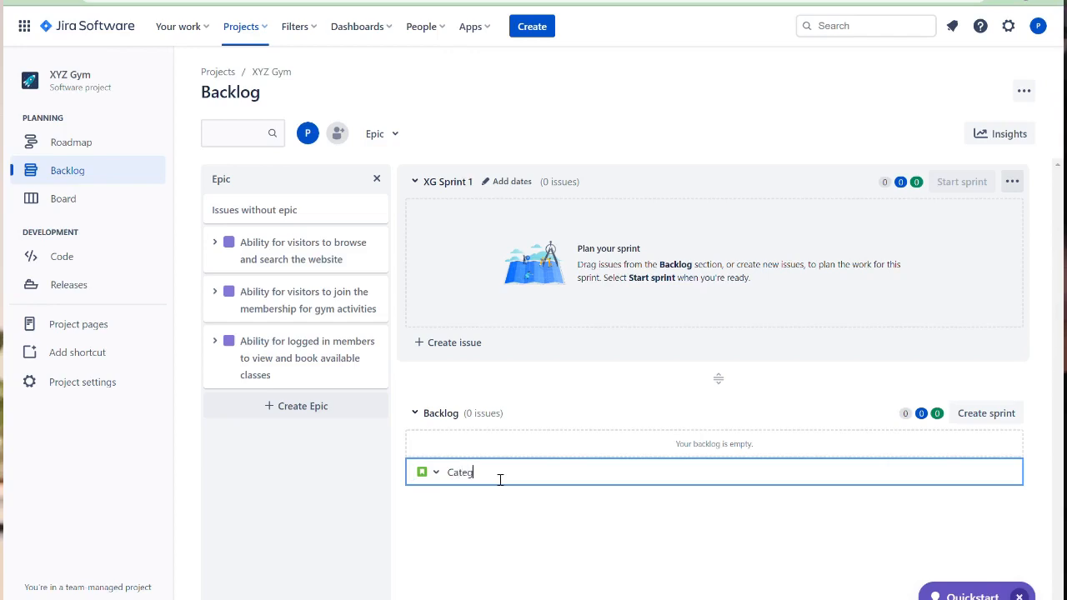
pyautogui.write('ories within the we')
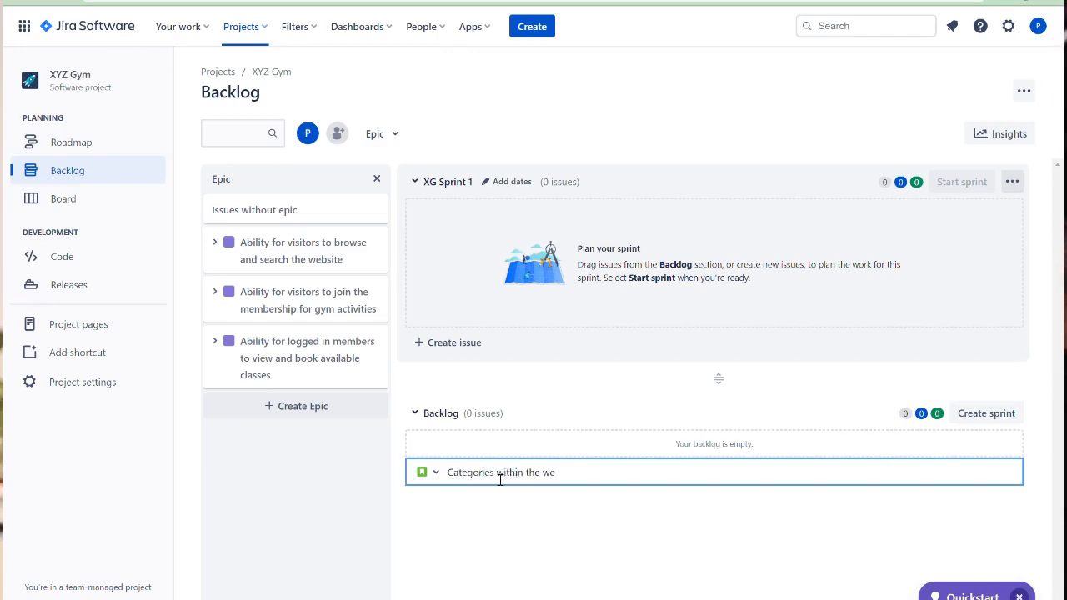
pyautogui.write('b page')
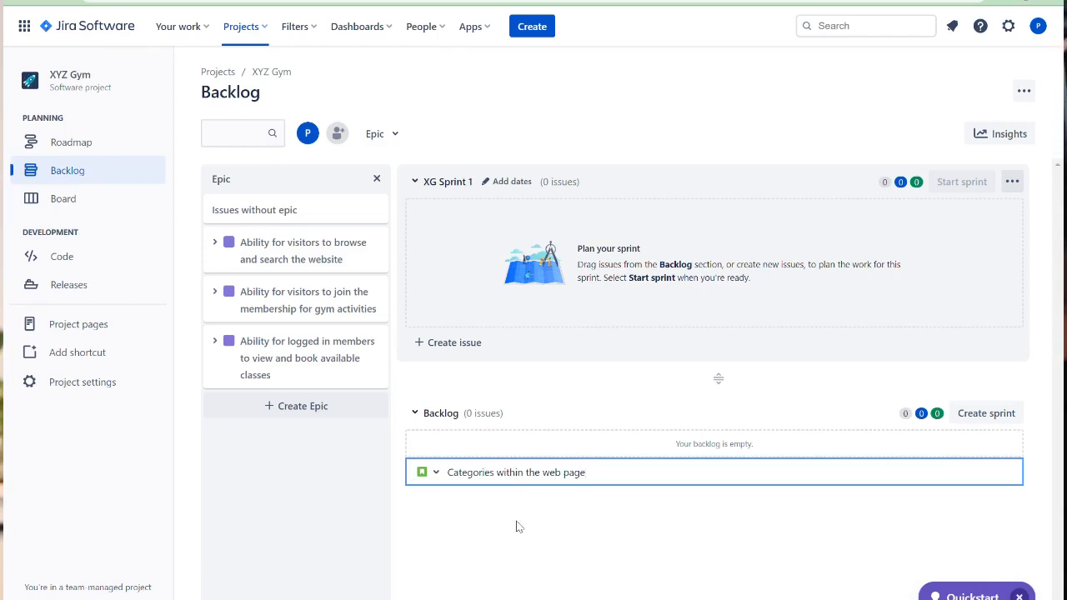
pyautogui.press('Return')
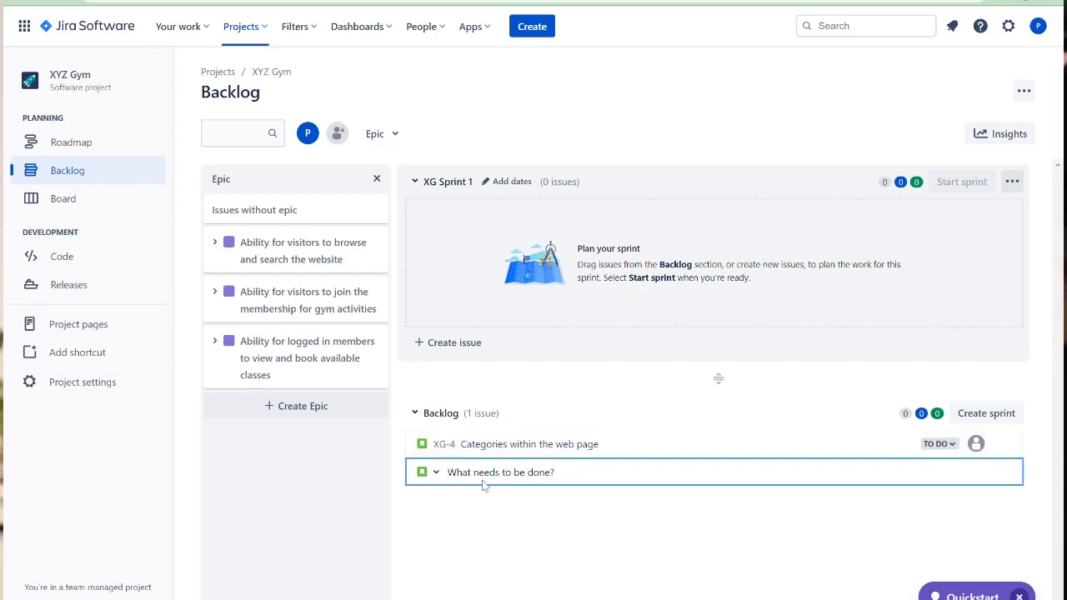
# - Add a story to the backlog named "Find your Gym"
pyautogui.write('Find your G')
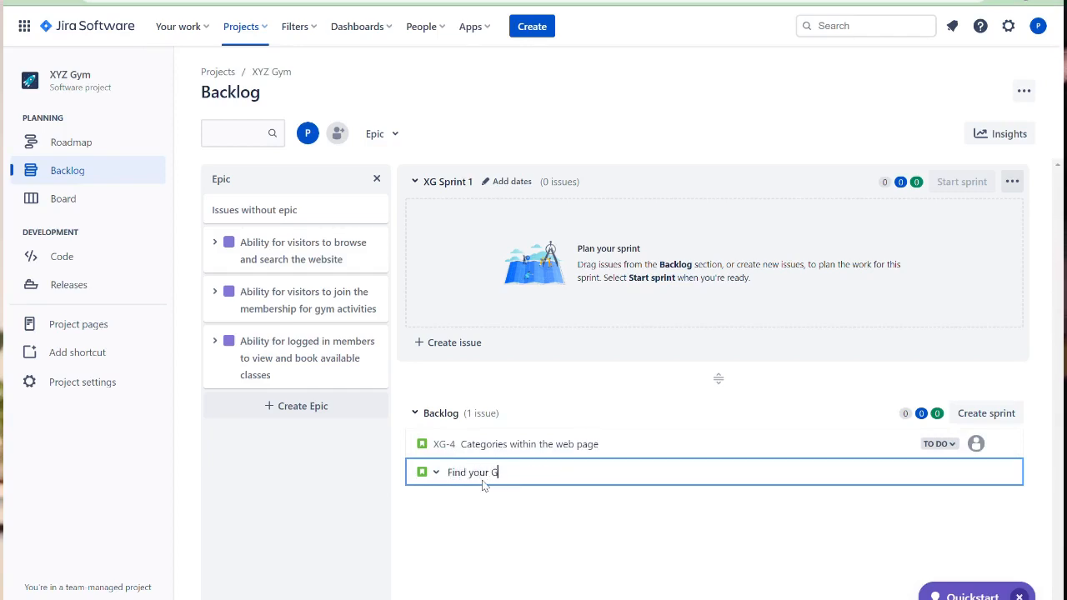
pyautogui.write('y')
pyautogui.write('m')
pyautogui.press('Return')
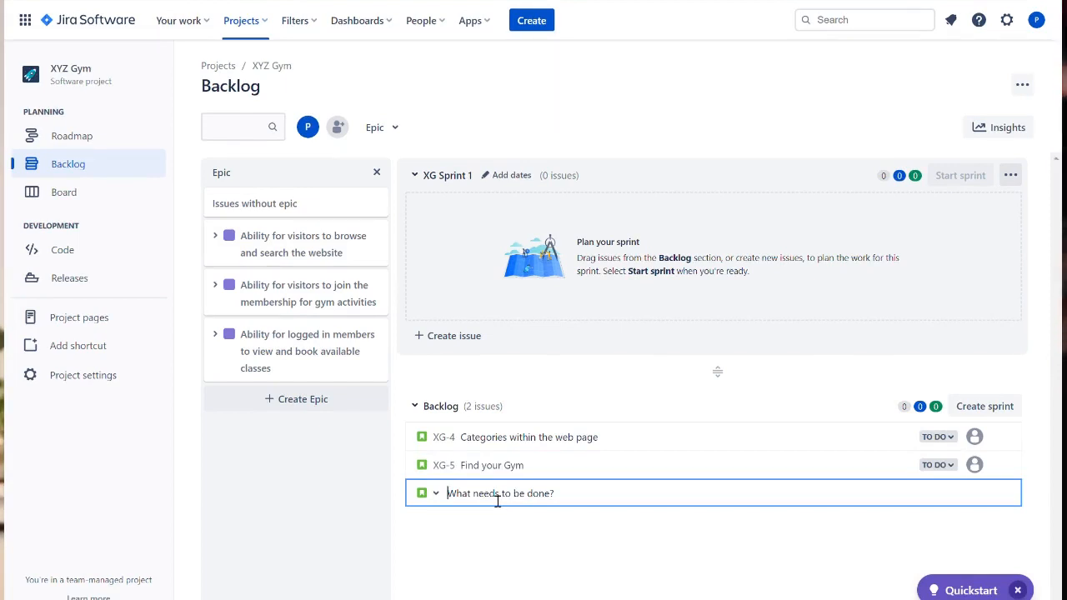
# - Add a story to the backlog named "Registration"
pyautogui.write('Registrati')
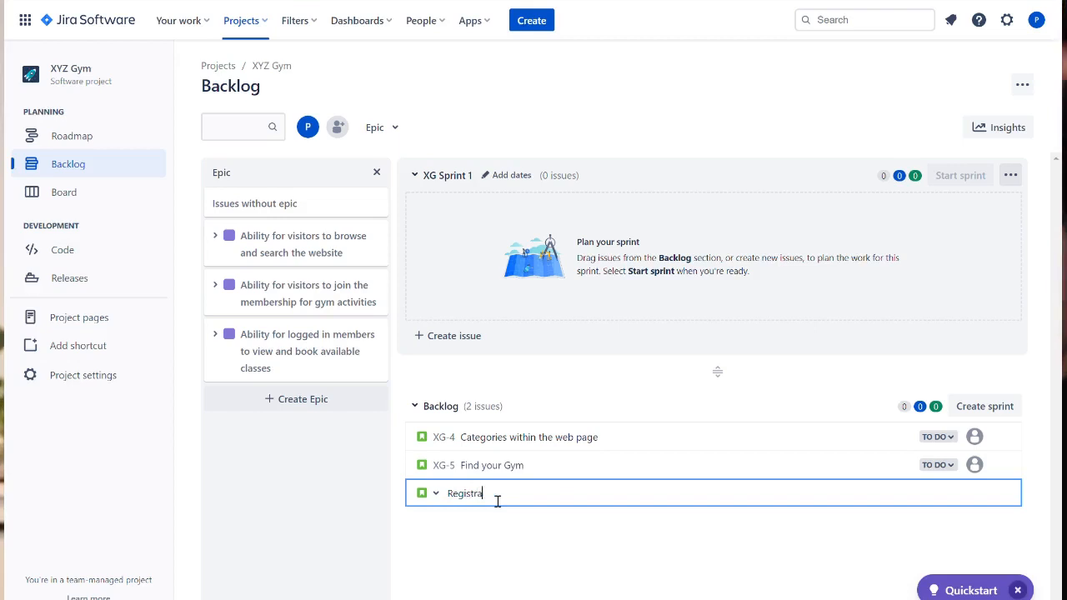
pyautogui.write('on')
pyautogui.press('Return')
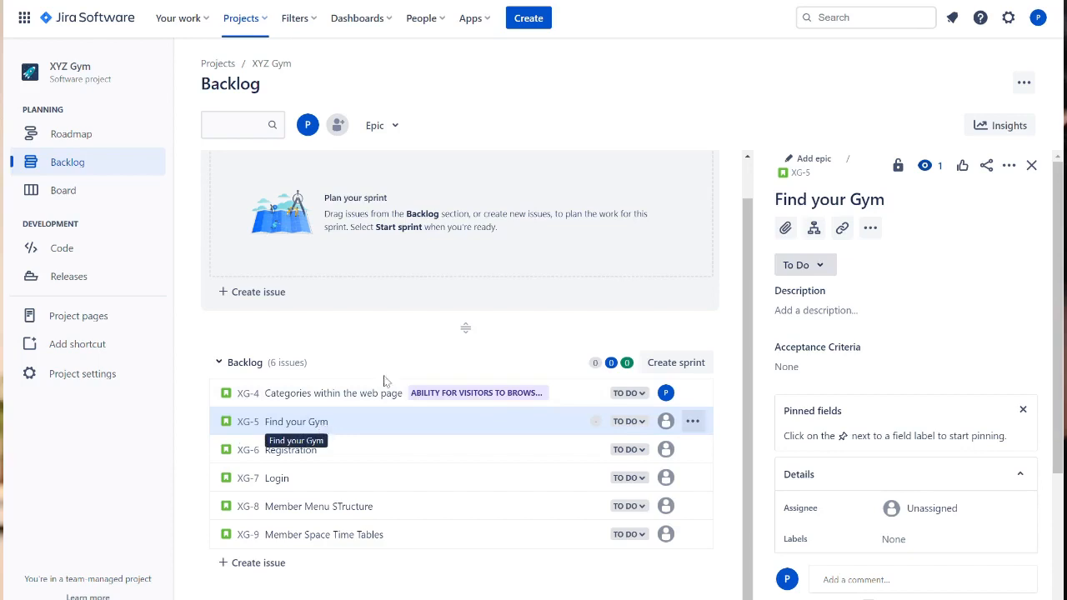
# - Open the Find your Gym story in full view and try adding a Short text field to the Story issue type
pyautogui.click(800, 172)
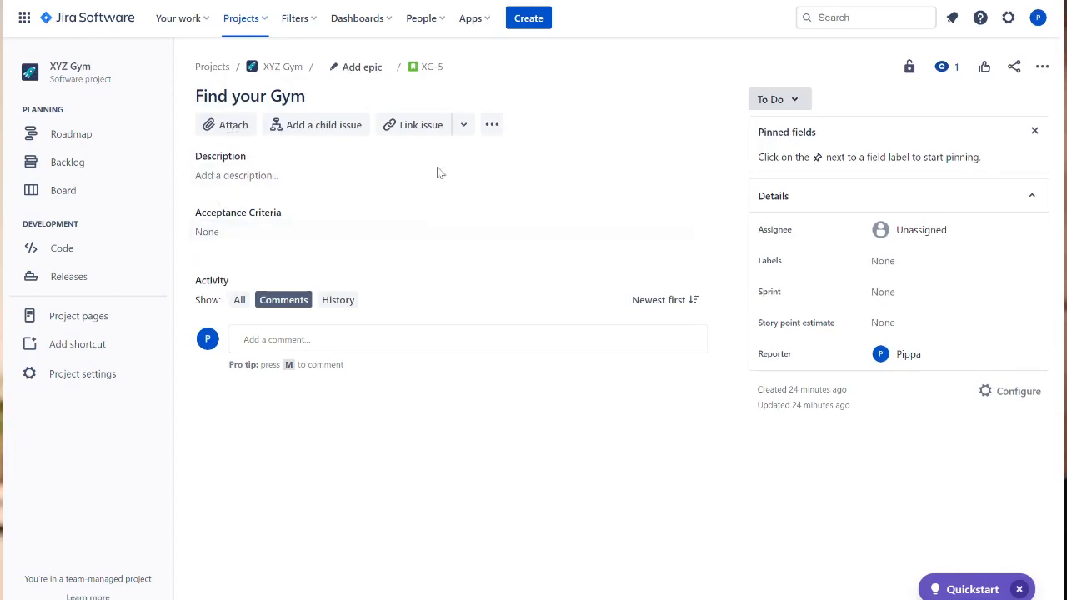
pyautogui.click(1024, 393)
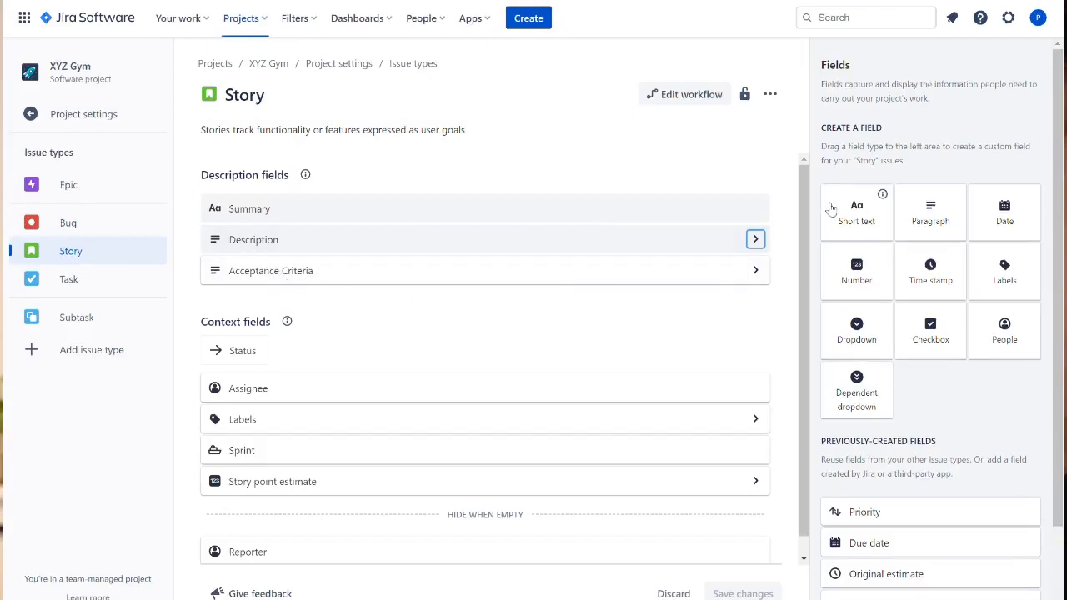
pyautogui.click(858, 218)
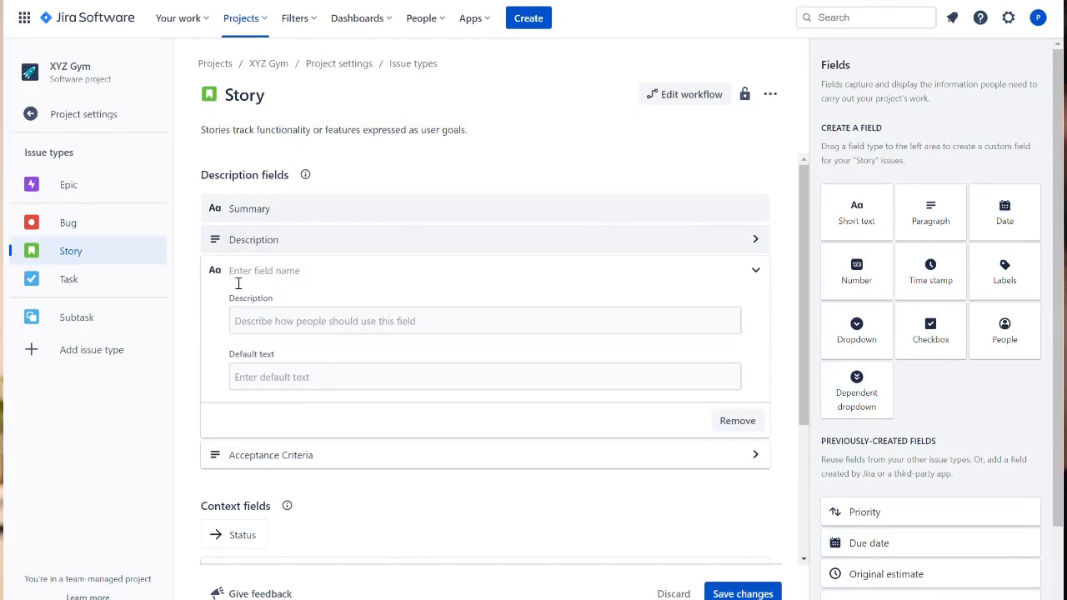
pyautogui.click(738, 424)
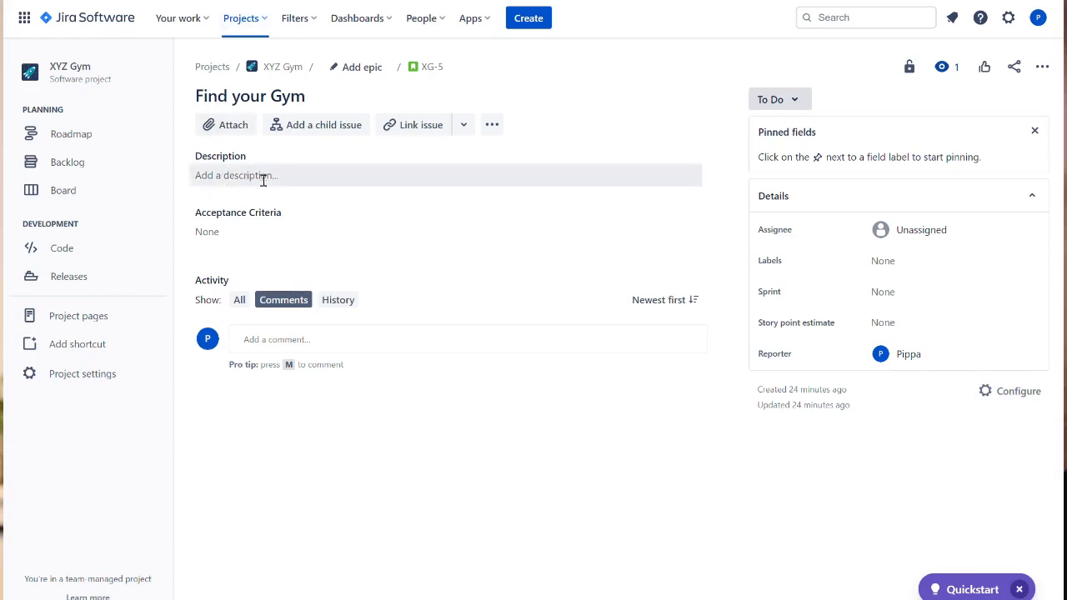
# - Start the story's description with the line "As a XYZ Gym website visitor"
pyautogui.click(269, 176)
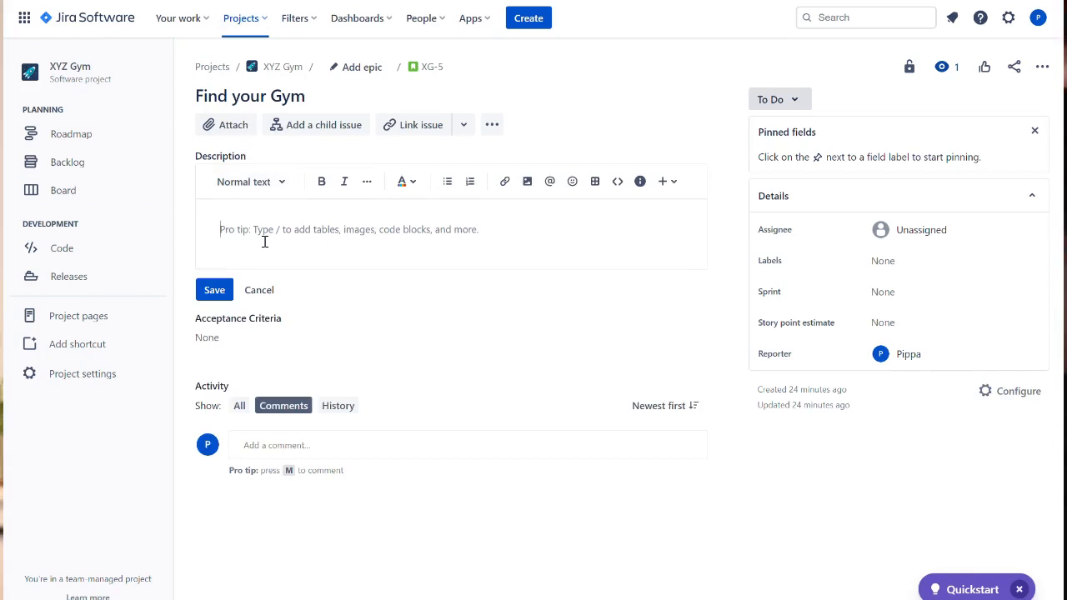
pyautogui.write('WHo')
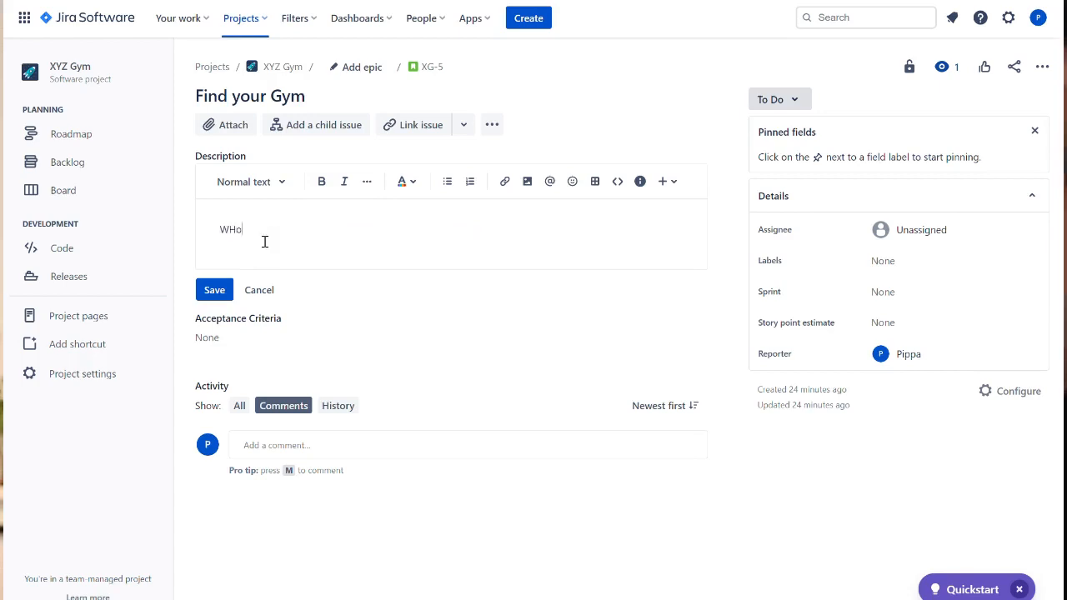
pyautogui.write(' What')
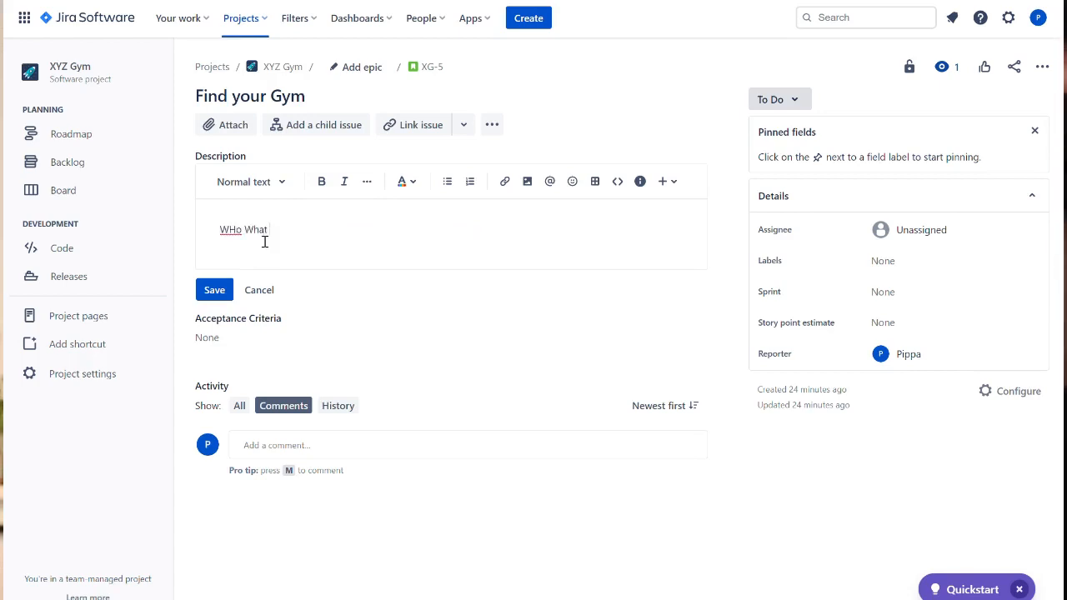
pyautogui.write(' why')
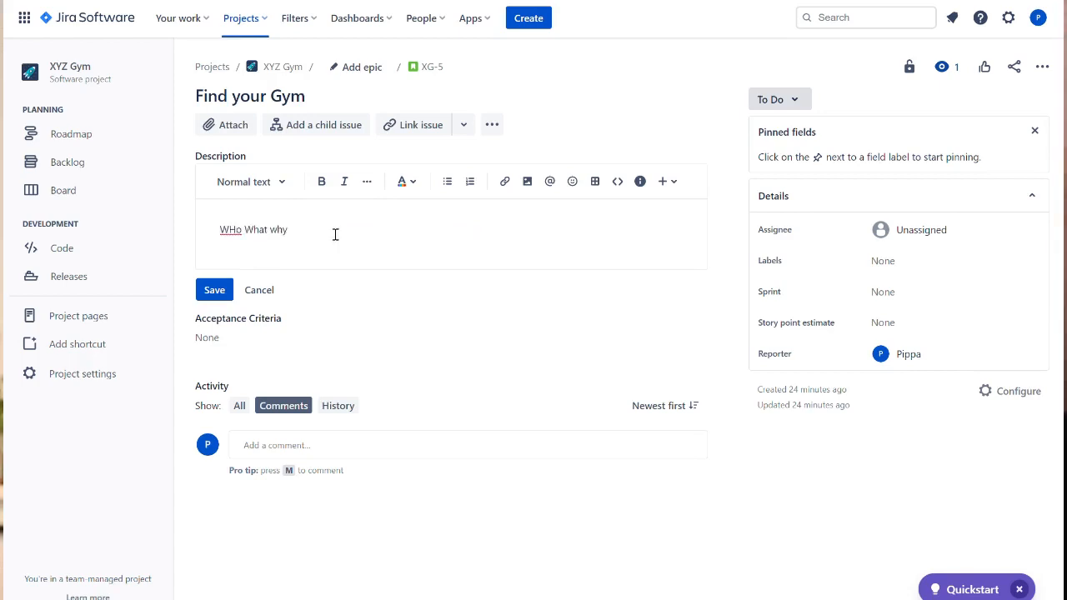
pyautogui.moveTo(300, 233); pyautogui.dragTo(208, 241)
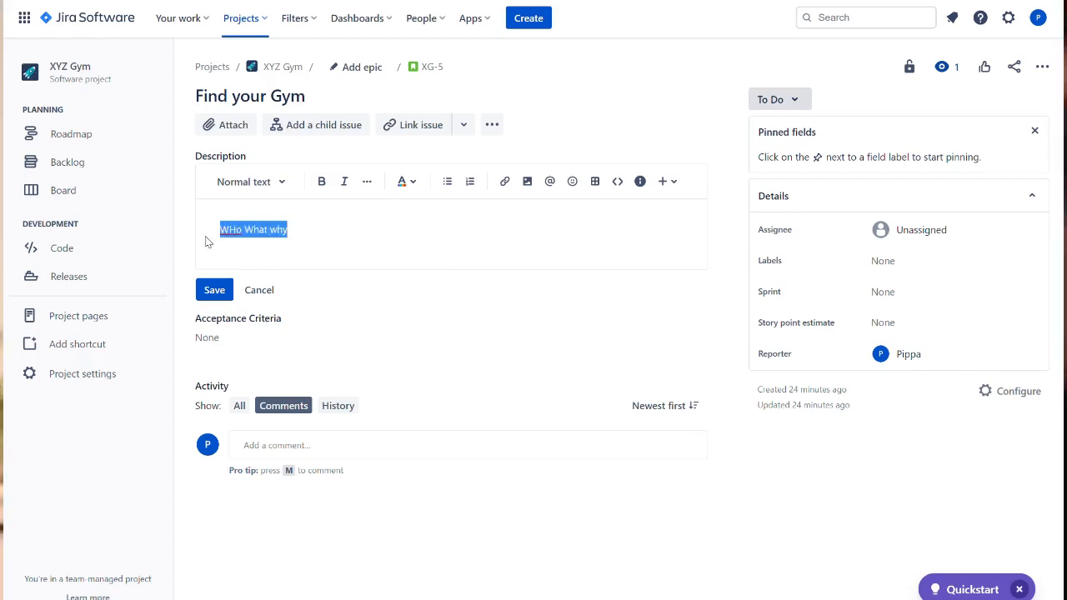
pyautogui.write('As')
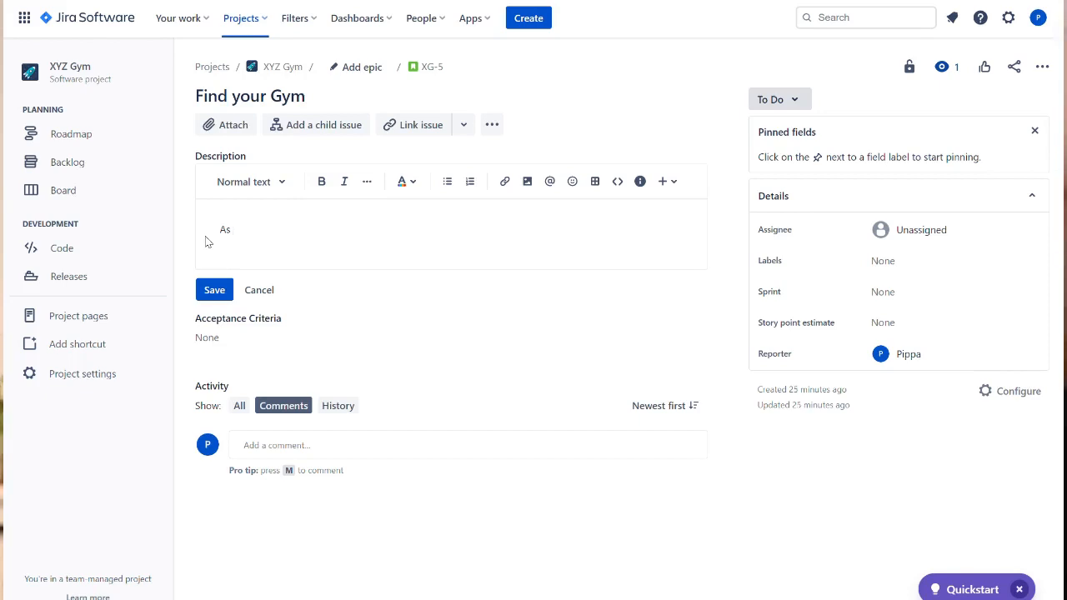
pyautogui.write('a XYZ Gym website')
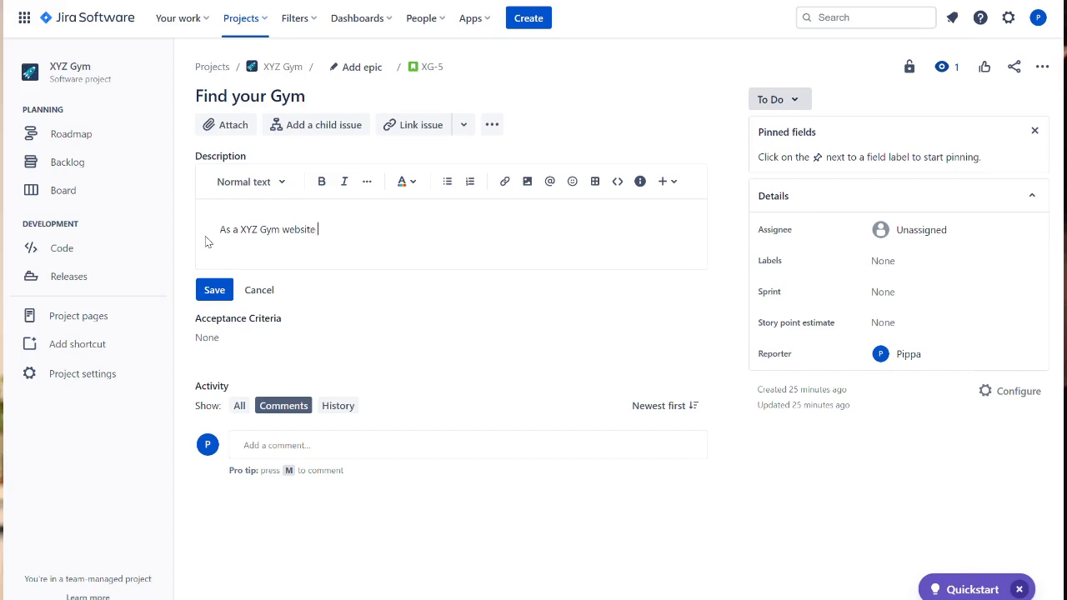
pyautogui.write(' visitor')
# - Add the description line "I want to be able to browse options to view the gym locations"
pyautogui.press('Return')
pyautogui.write('I want to be able to browse')
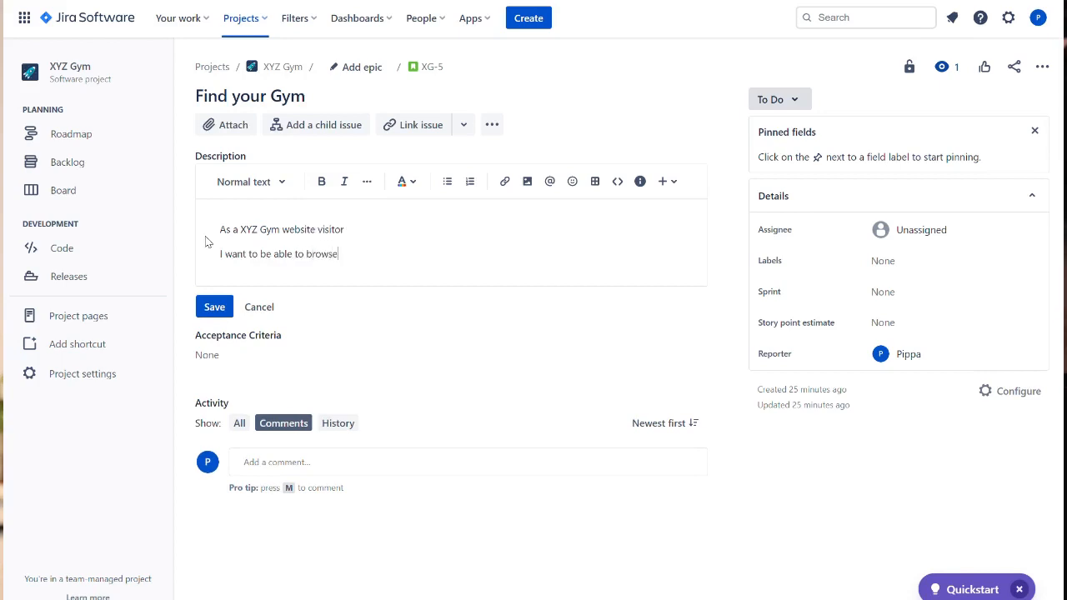
pyautogui.write(' options to view gyms closest to me')
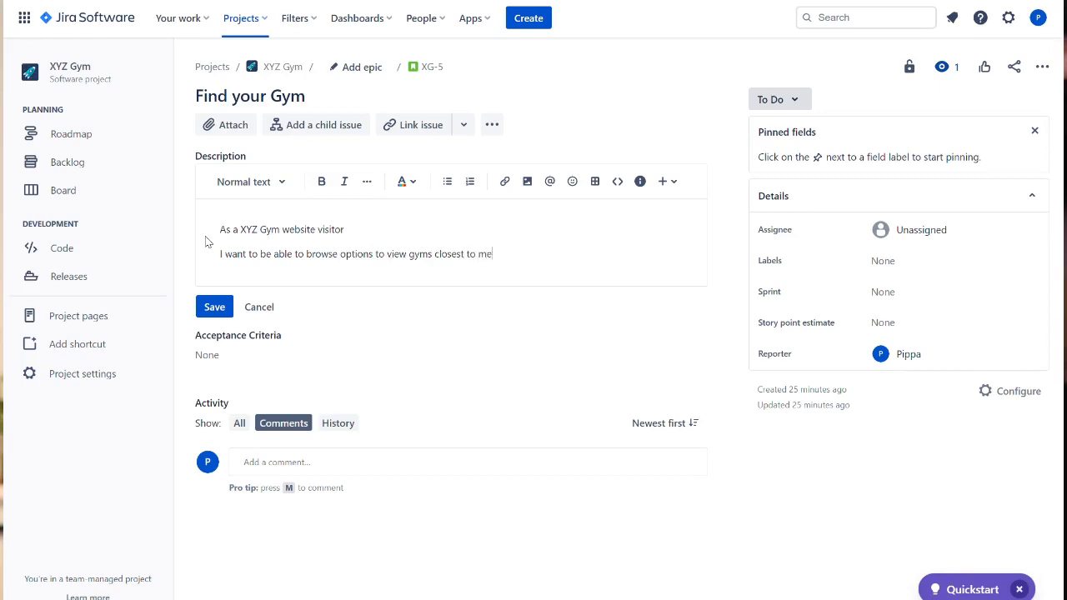
pyautogui.press('Return')
pyautogui.press('BackSpace')
pyautogui.press('BackSpace')
pyautogui.press('BackSpace')
pyautogui.press('BackSpace')
pyautogui.press('BackSpace')
pyautogui.press('BackSpace')
pyautogui.press('BackSpace')
pyautogui.press('BackSpace')
pyautogui.press('BackSpace')
pyautogui.press('BackSpace')
pyautogui.press('BackSpace')
pyautogui.press('BackSpace')
pyautogui.press('BackSpace')
pyautogui.press('BackSpace')
pyautogui.press('BackSpace')
pyautogui.press('BackSpace')
pyautogui.press('BackSpace')
pyautogui.press('BackSpace')
pyautogui.press('BackSpace')
pyautogui.press('BackSpace')
pyautogui.press('BackSpace')
pyautogui.write('opt')
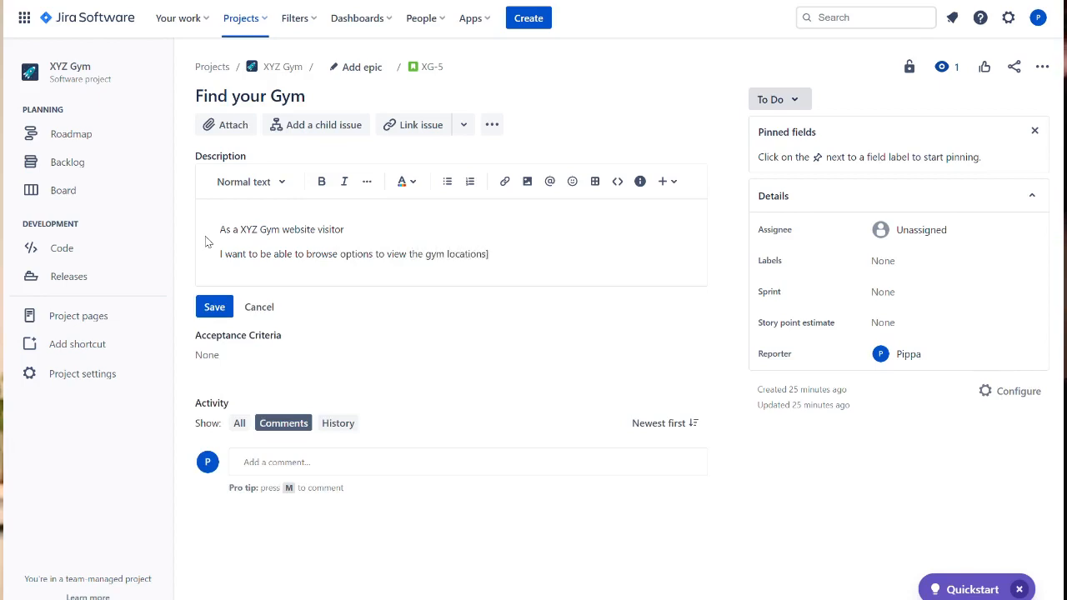
# - Add the line "So that I can view or visit the gyms closest to me" and save the description
pyautogui.press('Return')
pyautogui.write('So that')
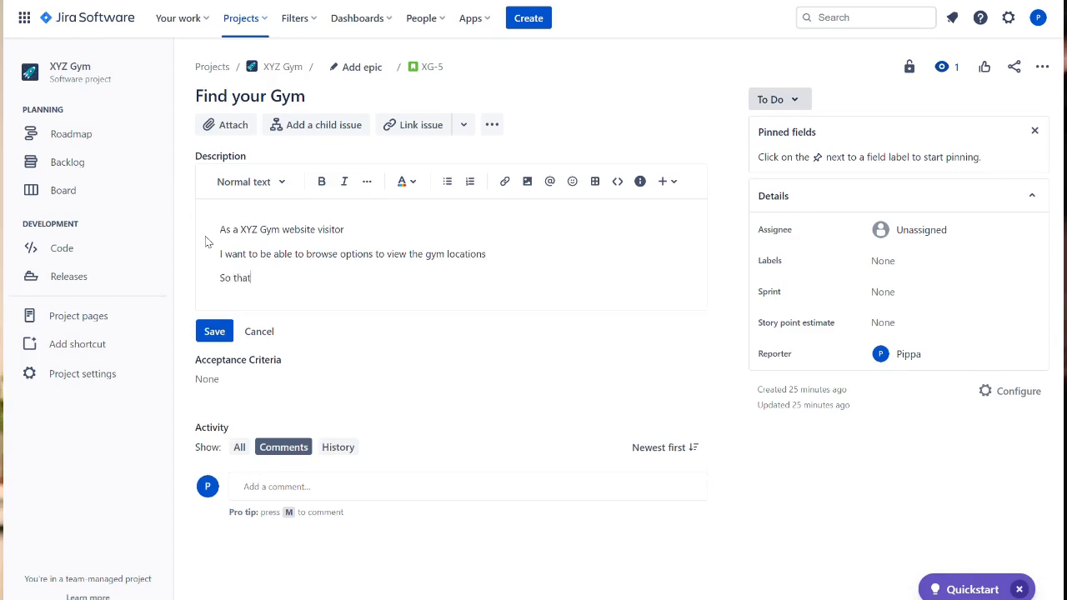
pyautogui.write(' I can view ')
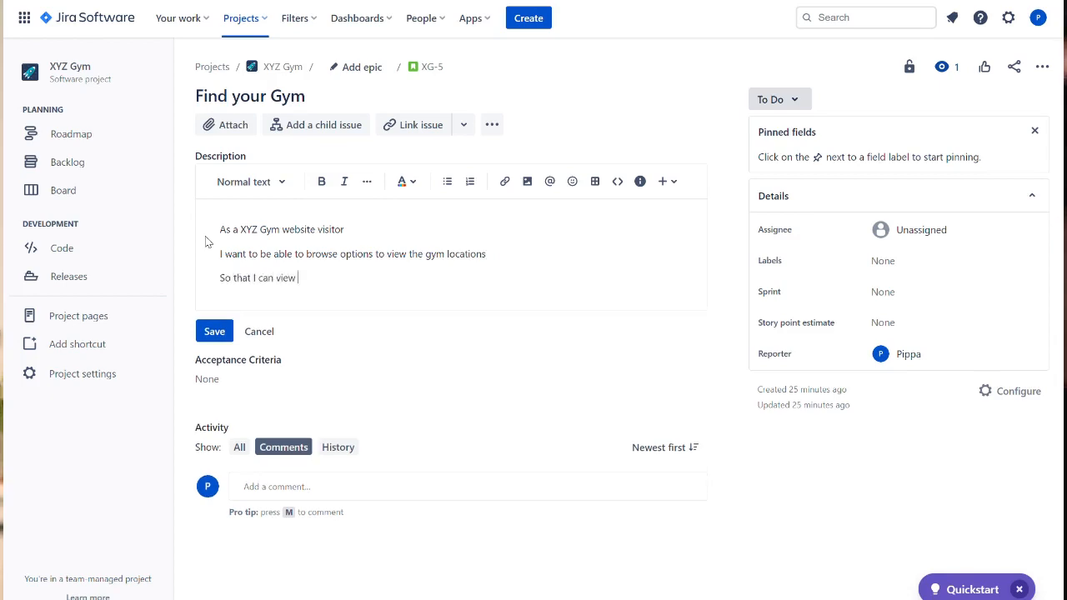
pyautogui.write('or v')
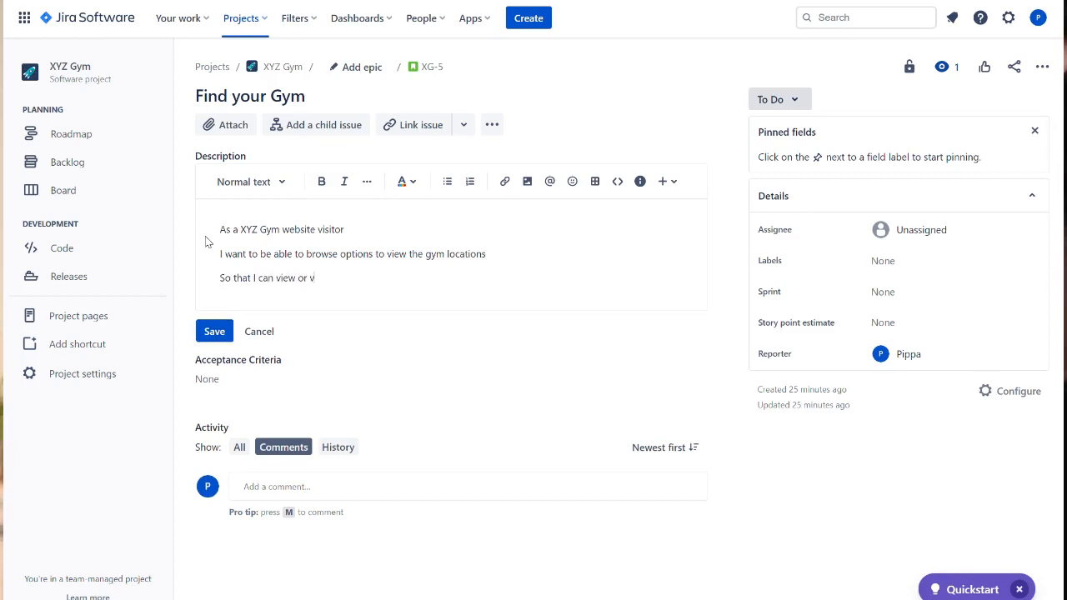
pyautogui.write('isit the gyms closest to me')
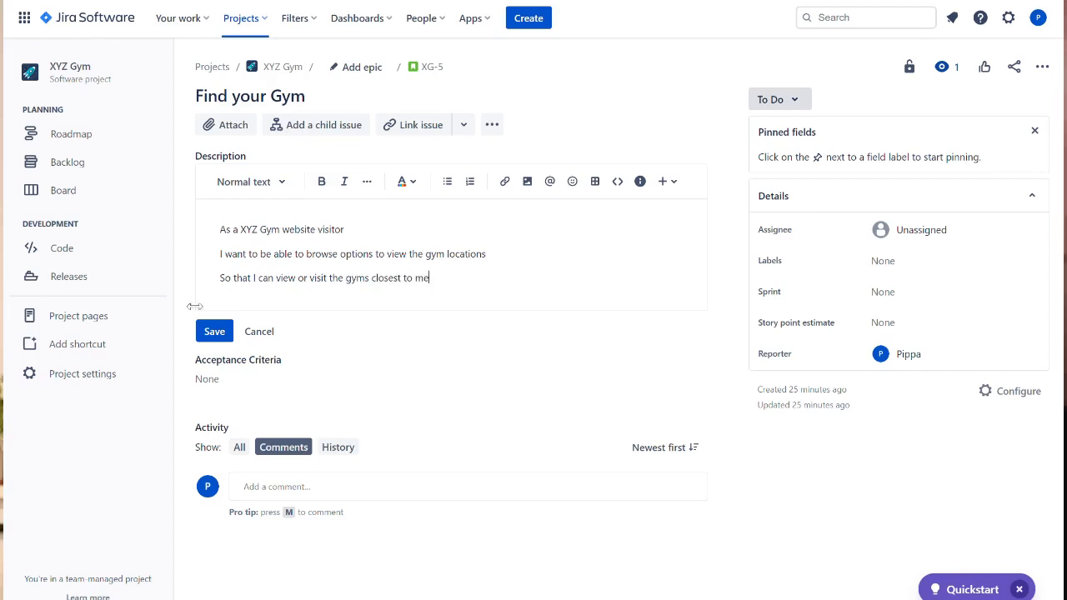
pyautogui.click(213, 336)
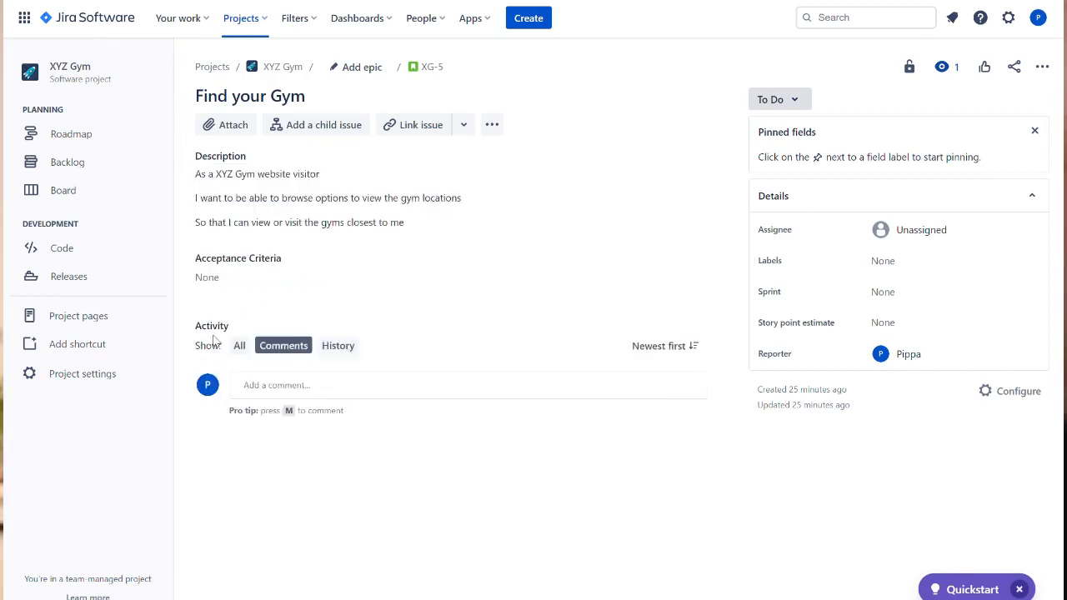
# - Write acceptance criteria lines "Given I am a website visitor" and "When I brose to view gym locations"
pyautogui.click(232, 275)
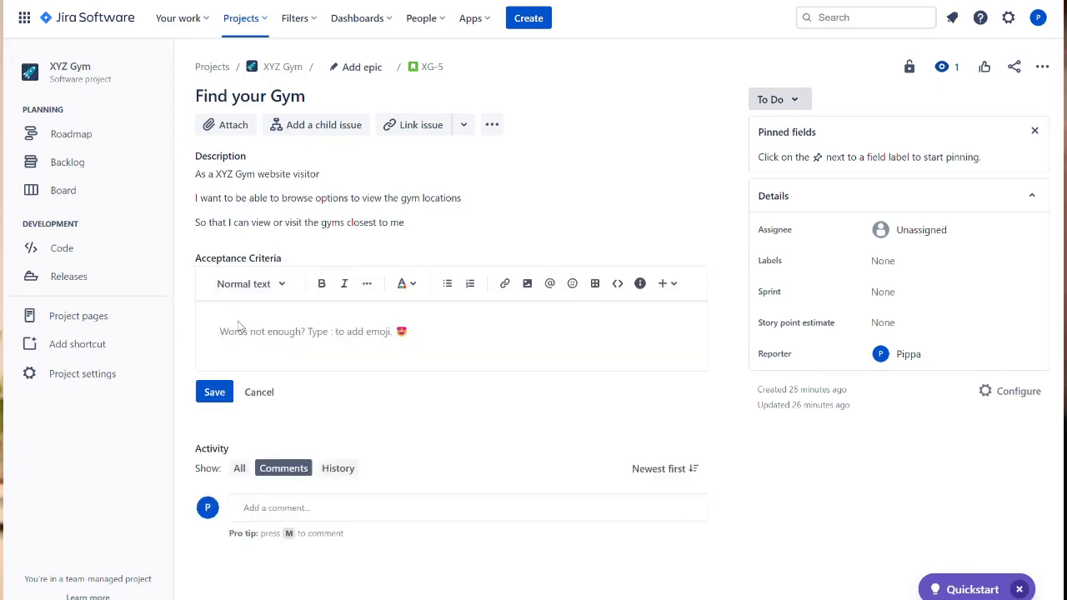
pyautogui.write('Given I ')
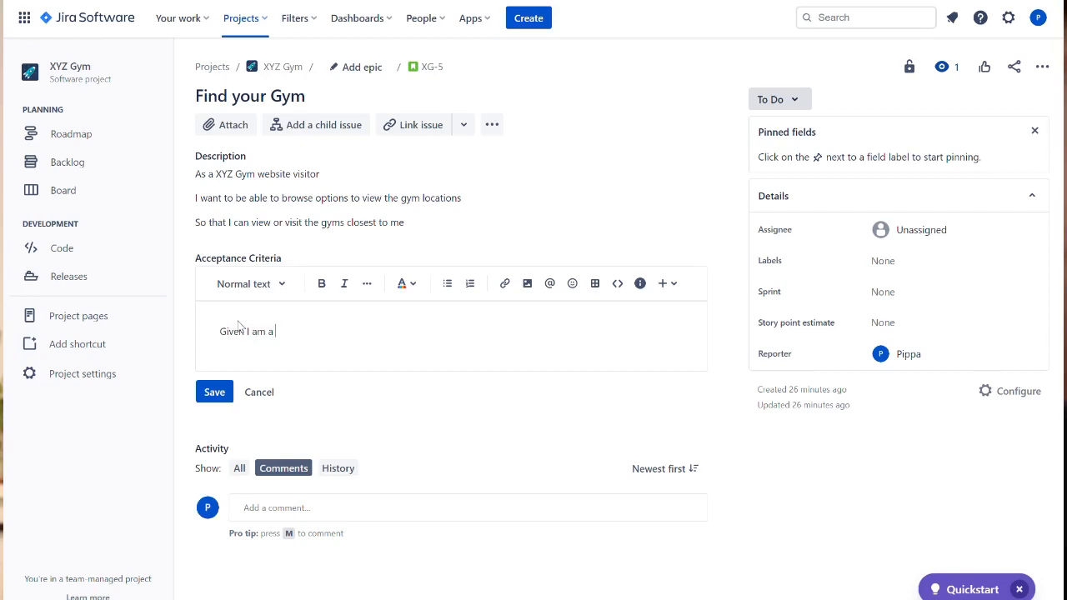
pyautogui.write('am a')
pyautogui.write(' website visitor')
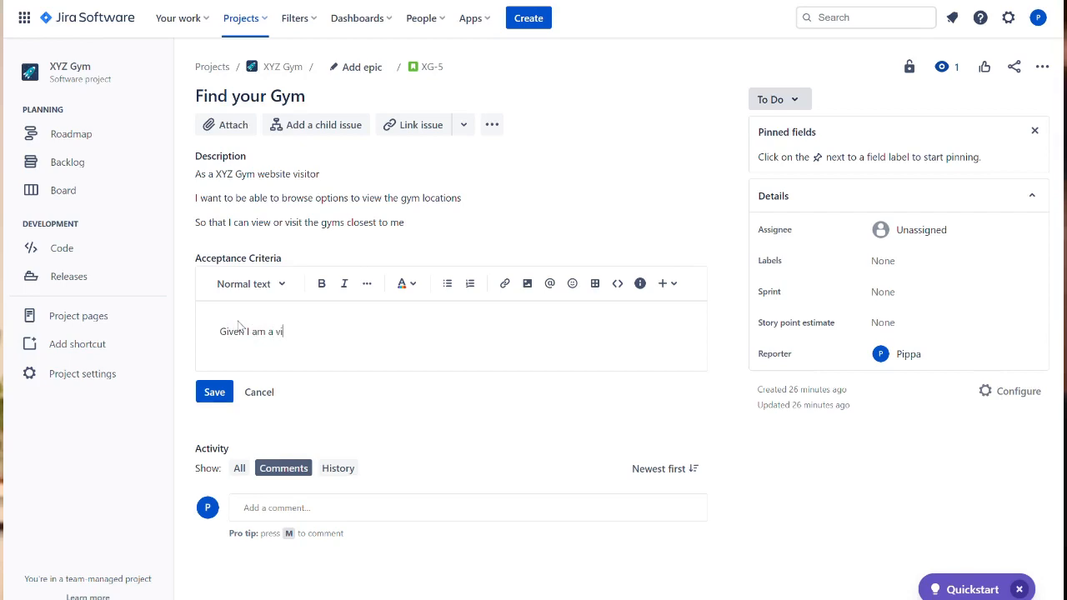
pyautogui.press('Return')
pyautogui.write('When I')
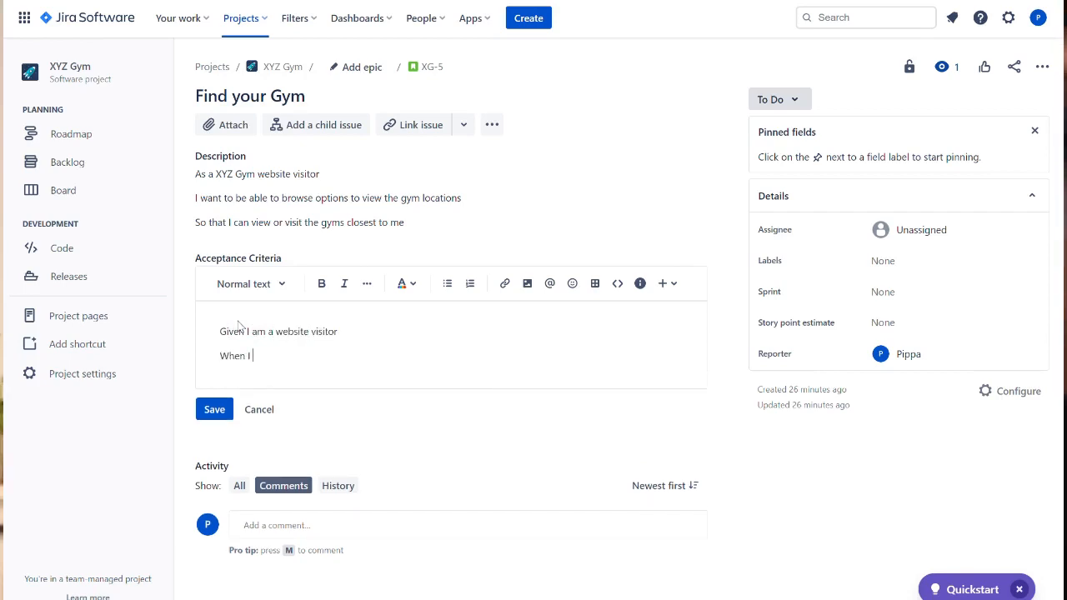
pyautogui.write(' brose to')
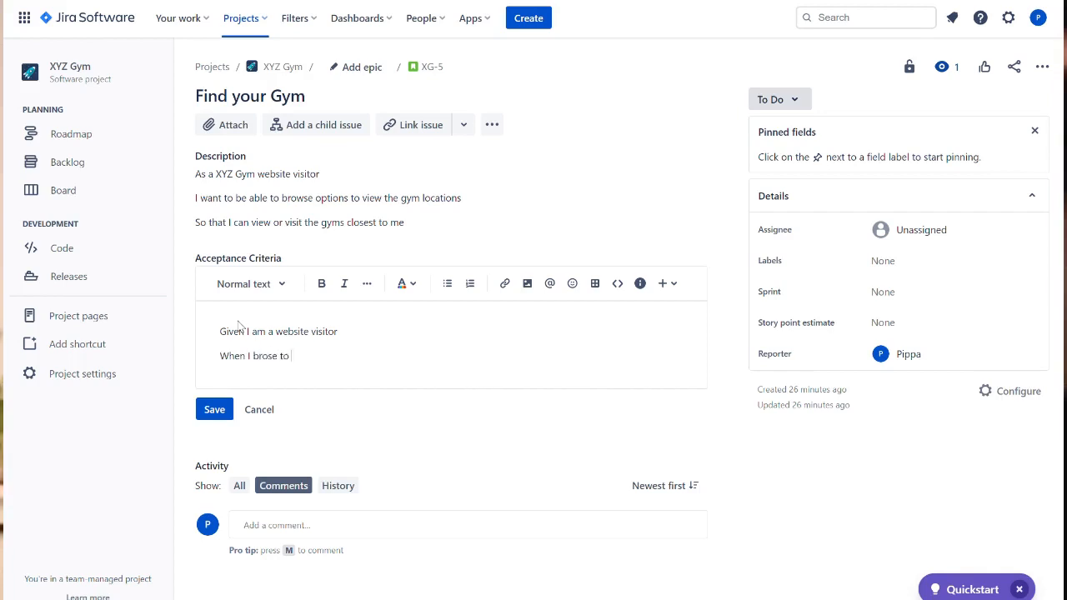
pyautogui.write(' view gym ')
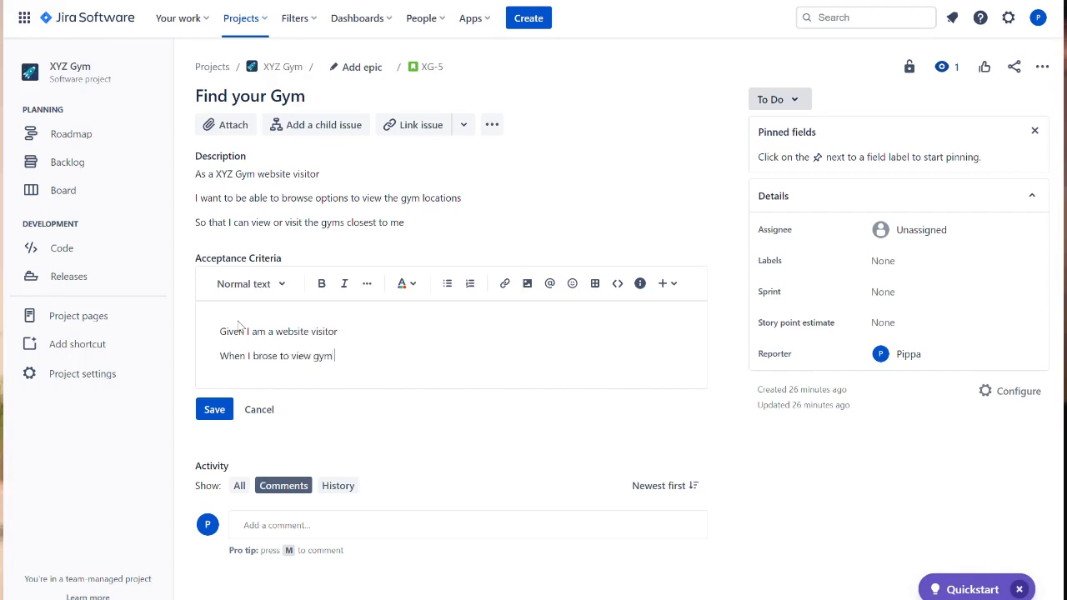
pyautogui.write('locations')
# - Add the acceptance criteria line "Then I can see available gyms near me"
pyautogui.press('Return')
pyautogui.write('Then')
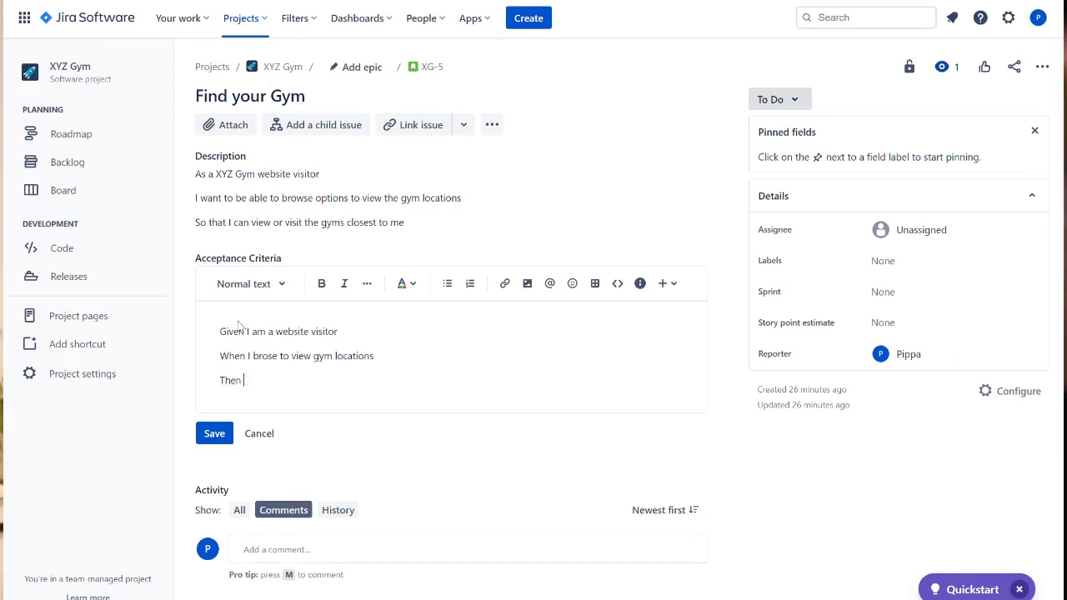
pyautogui.write(' I can see')
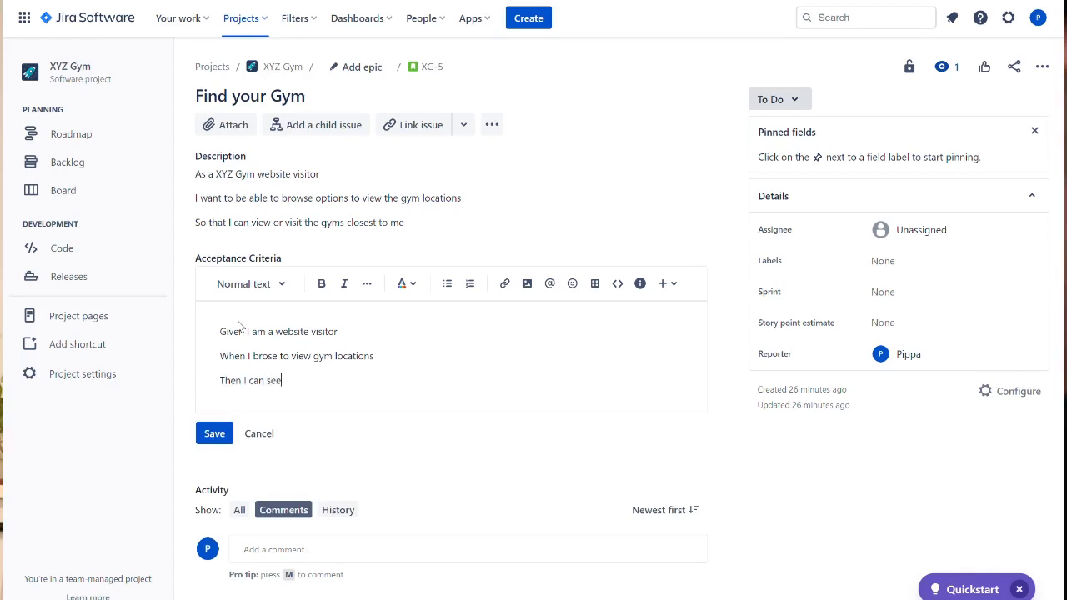
pyautogui.write(' available')
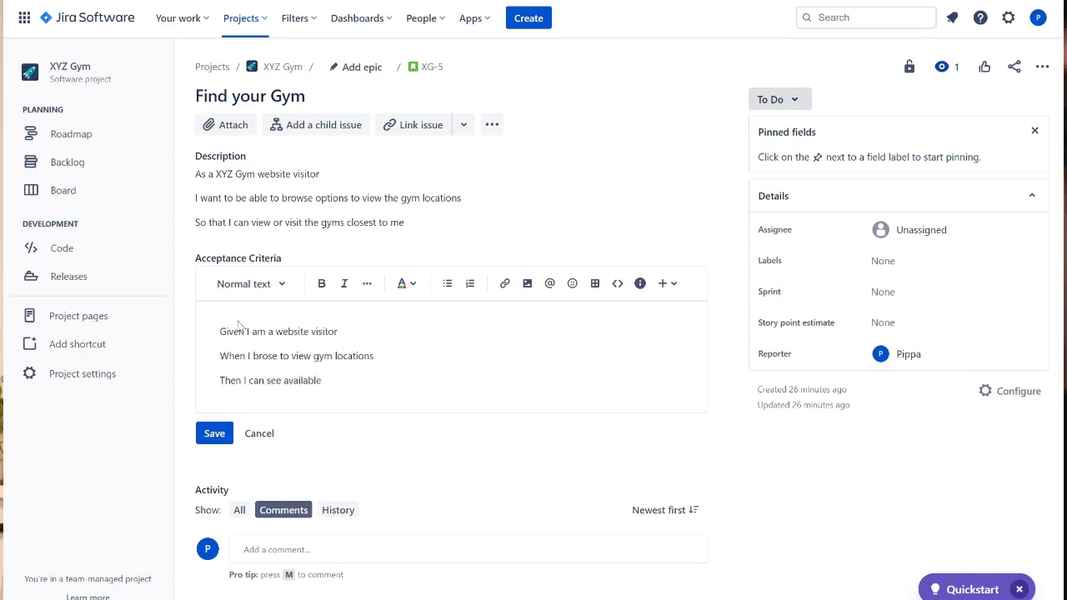
pyautogui.write(' gyms near me')
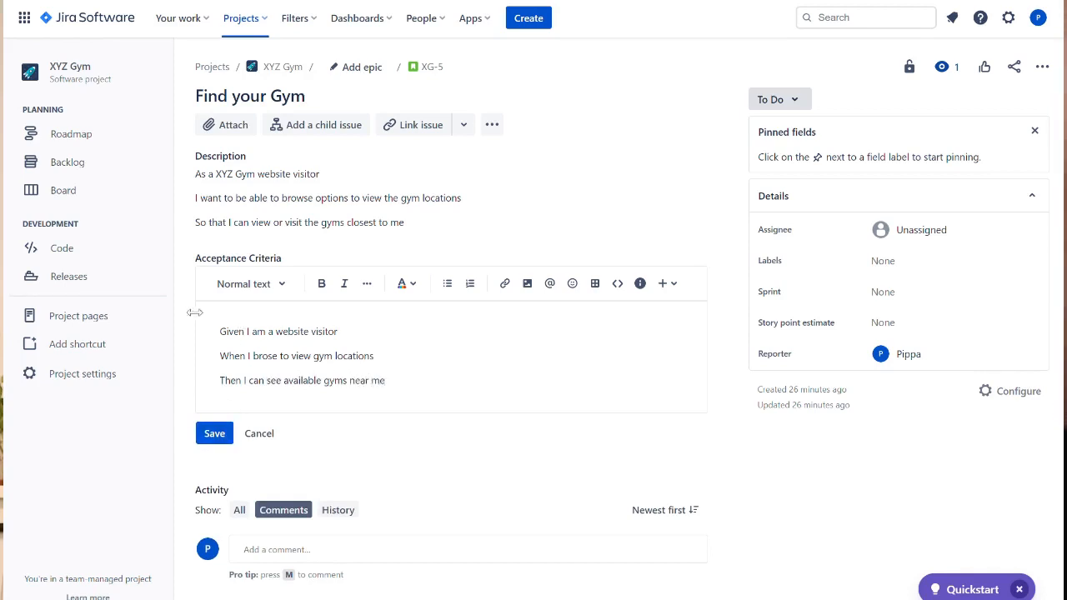
# - Label the criteria with an "Ac1" heading above and an "Ac2" line below, then save the acceptance criteria
pyautogui.click(226, 334)
pyautogui.write('AC1')
pyautogui.press('Return')
pyautogui.click(407, 408)
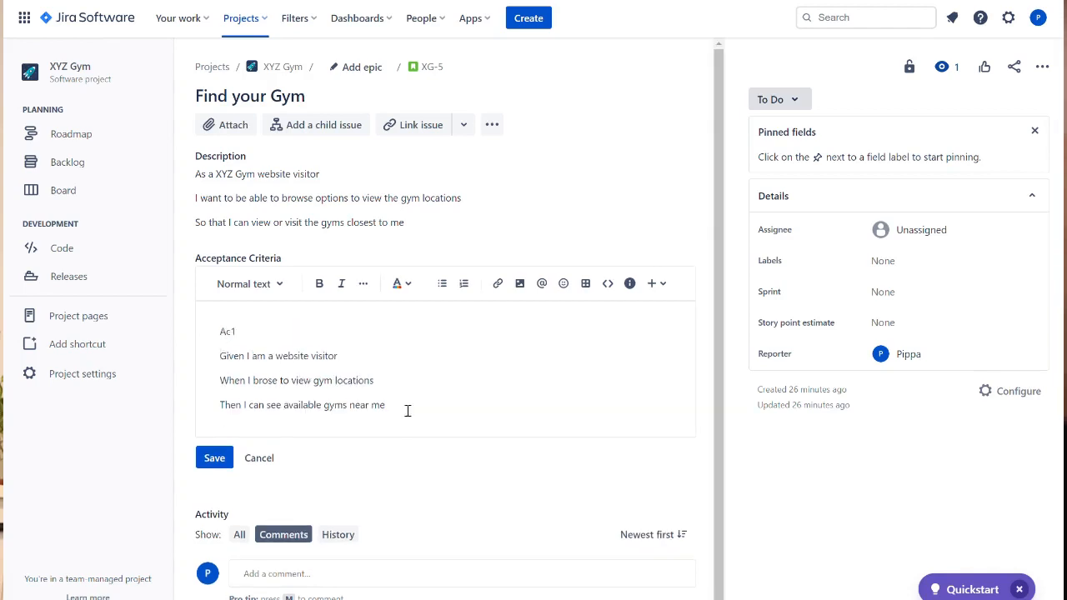
pyautogui.press('Return')
pyautogui.write('Ac2')
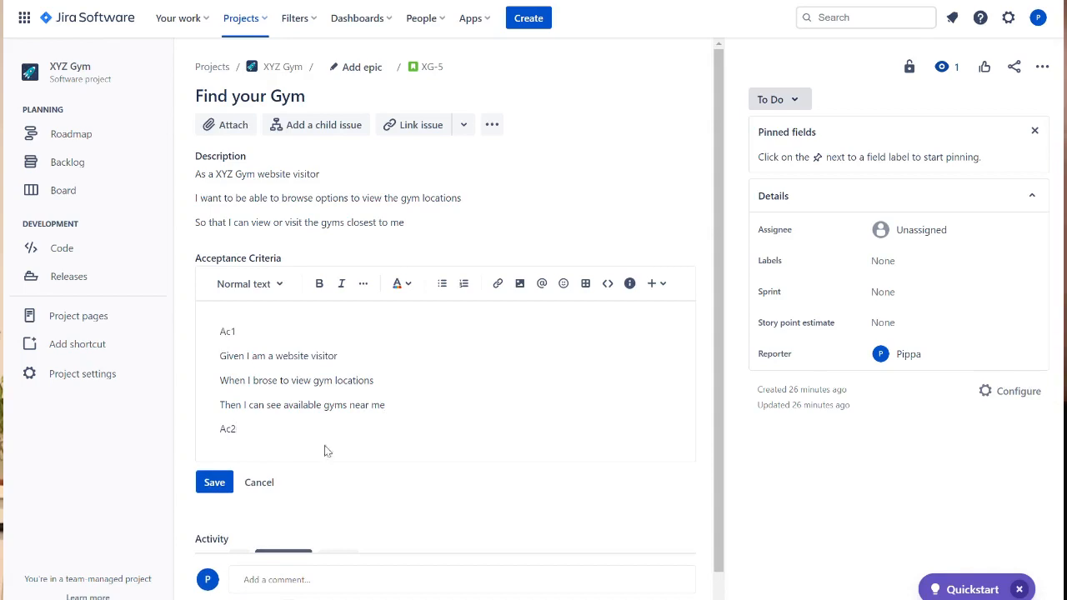
pyautogui.click(220, 480)
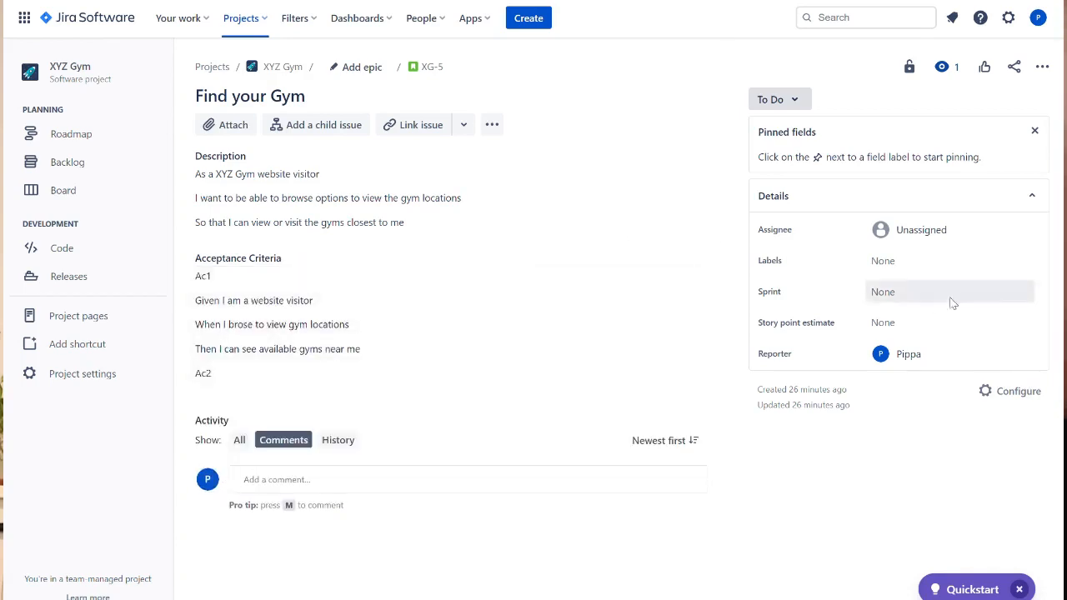
# - Assign the Find your Gym story to myself
pyautogui.click(963, 230)
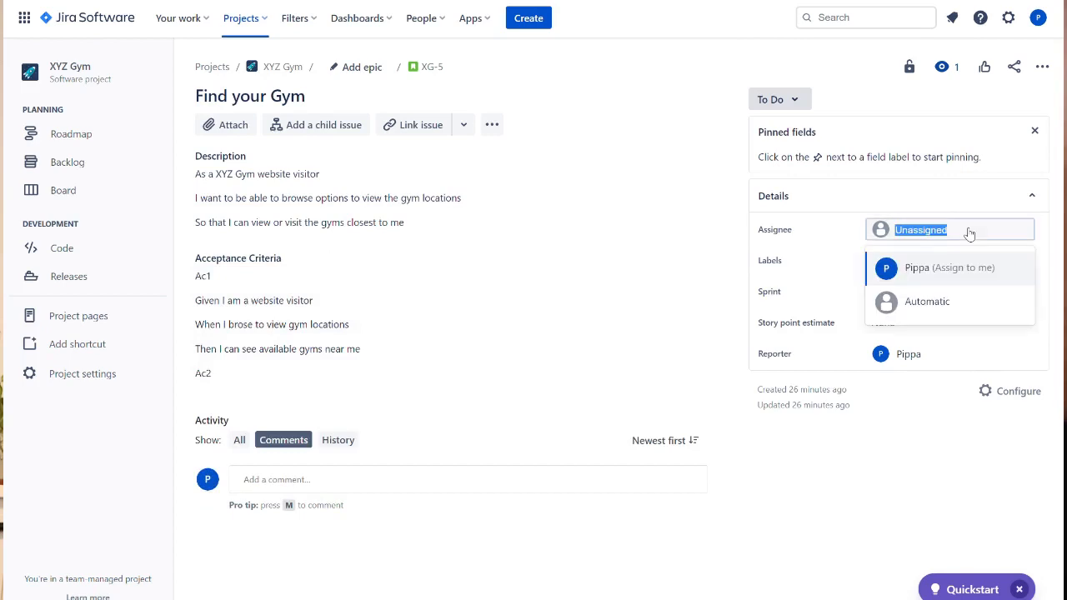
pyautogui.click(950, 270)
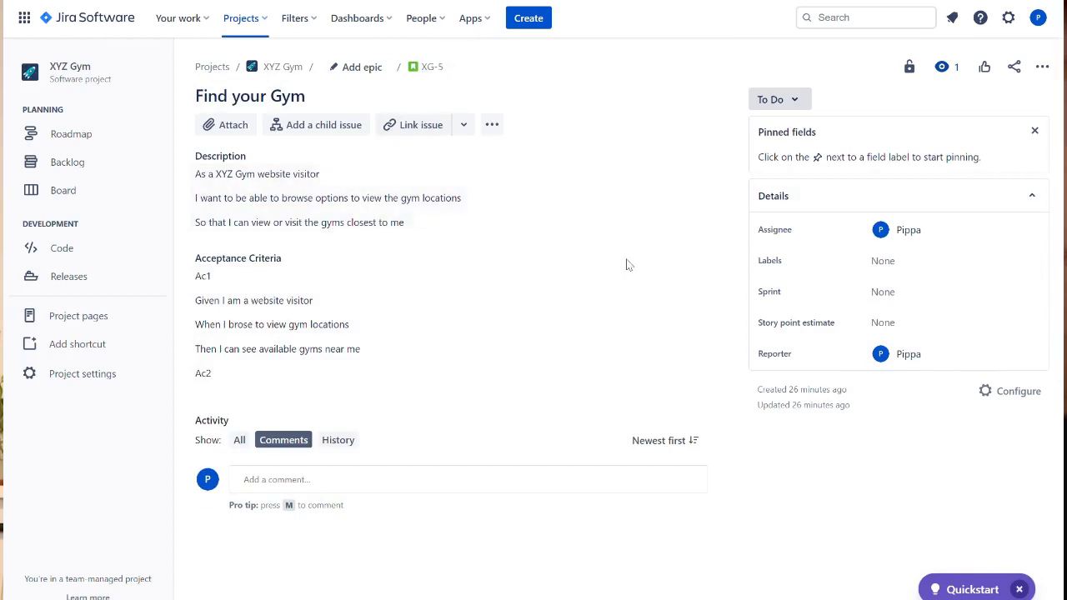
pyautogui.click(463, 131)
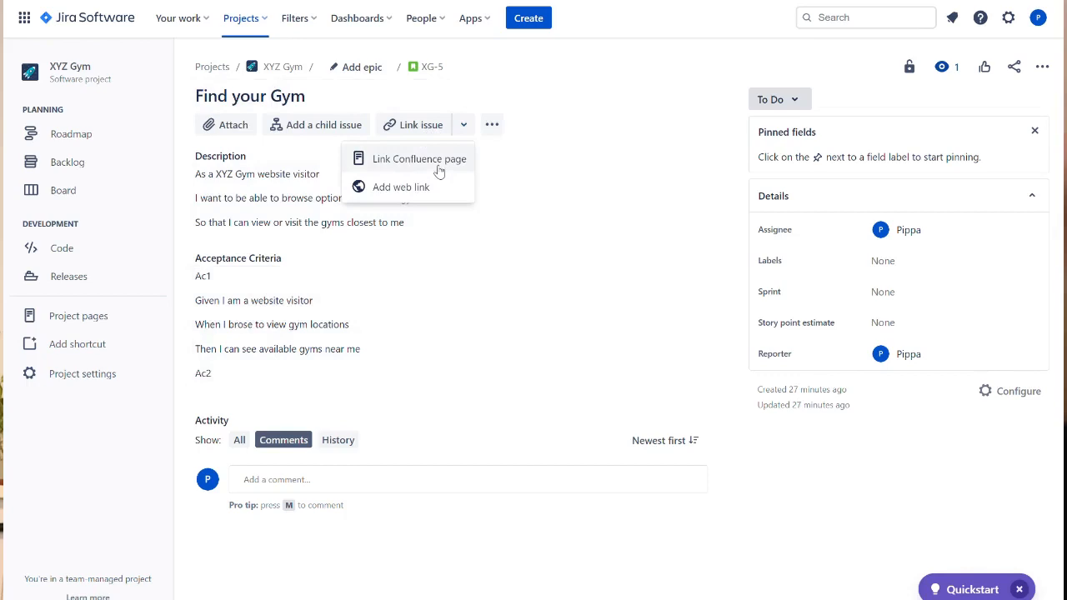
pyautogui.click(328, 124)
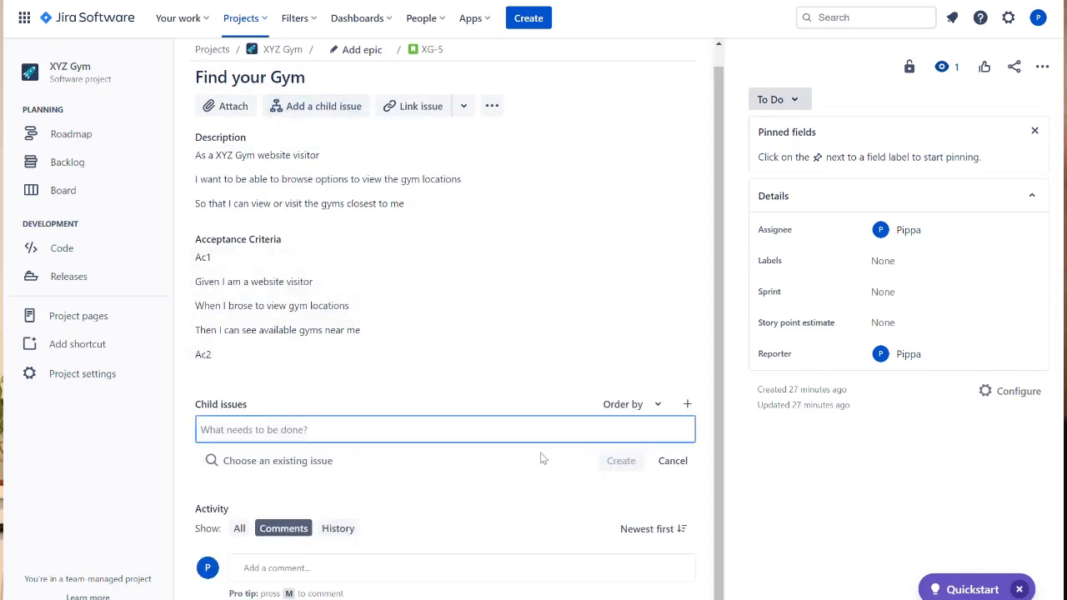
pyautogui.click(673, 461)
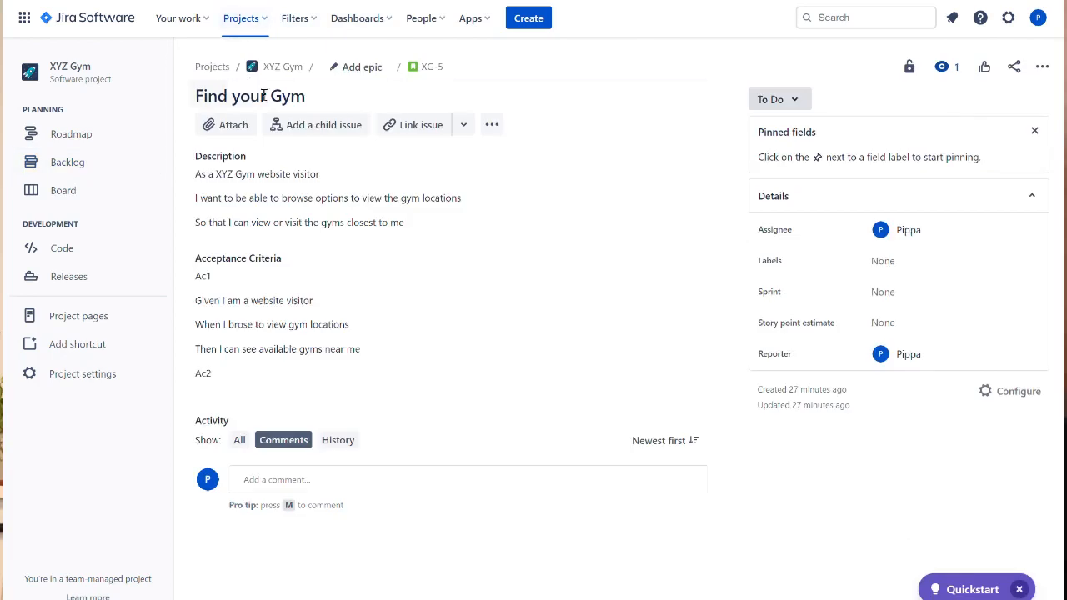
# - Set the story's parent epic to XG-1 "Ability for visitors to browse..." and return to the backlog
pyautogui.click(370, 68)
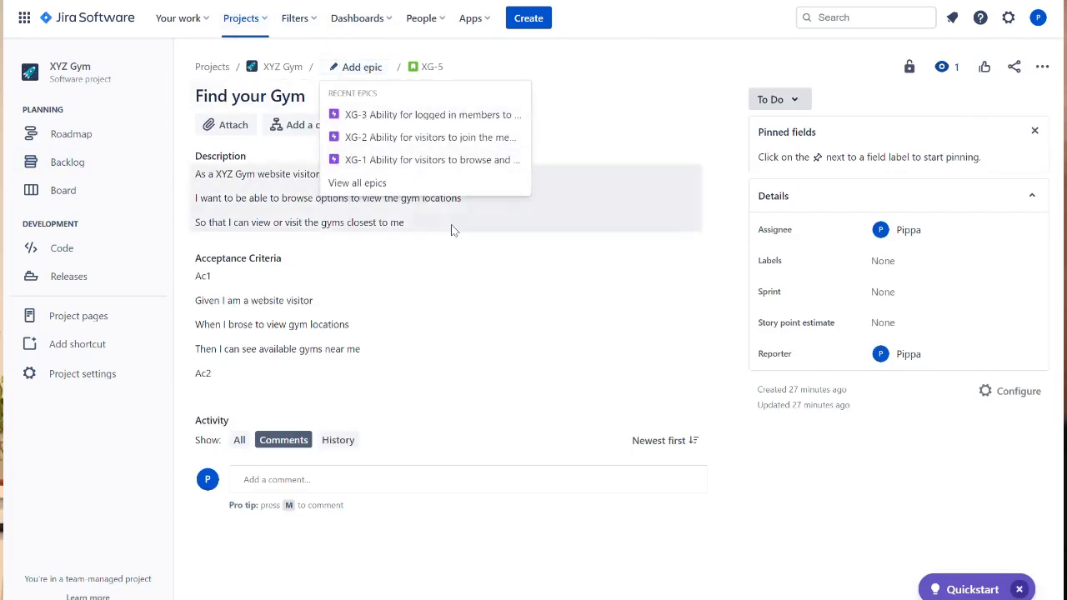
pyautogui.click(422, 161)
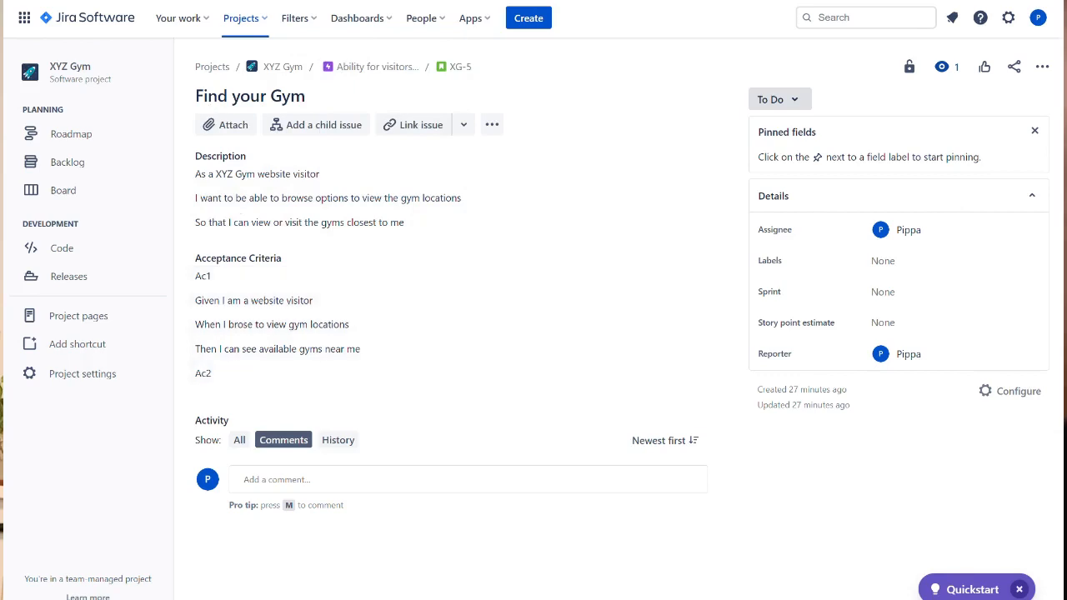
pyautogui.hotkey('alt', 'Left')
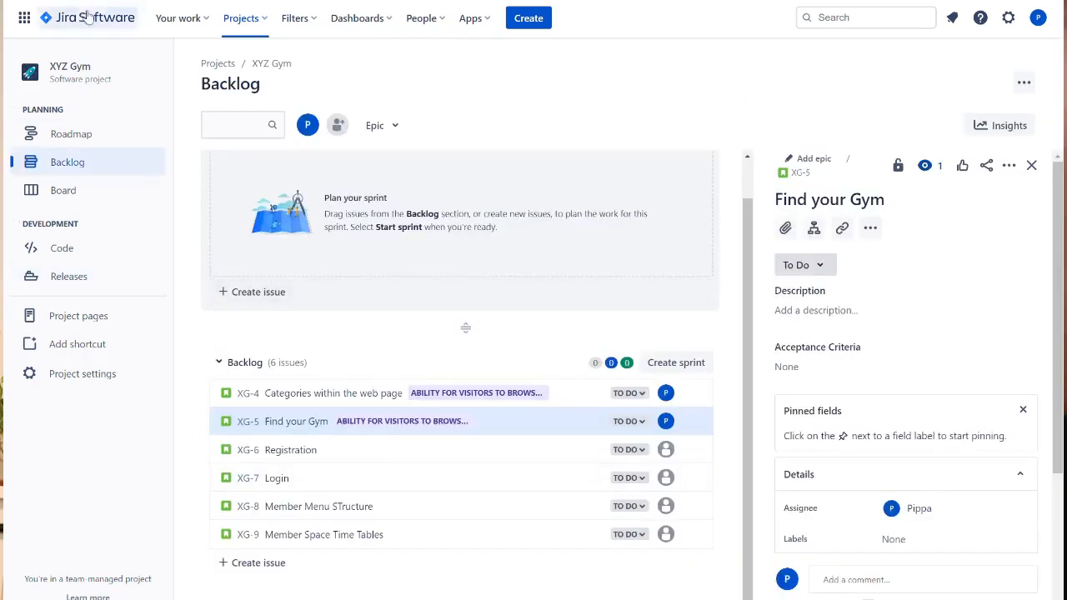
pyautogui.press('F5')
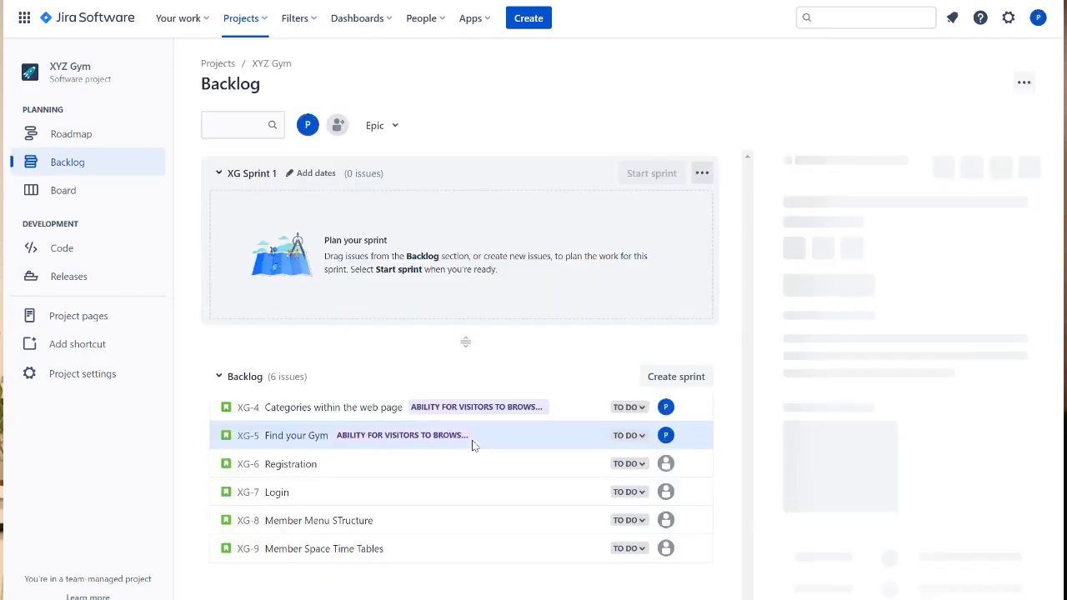
pyautogui.scroll(-1, 417, 473)
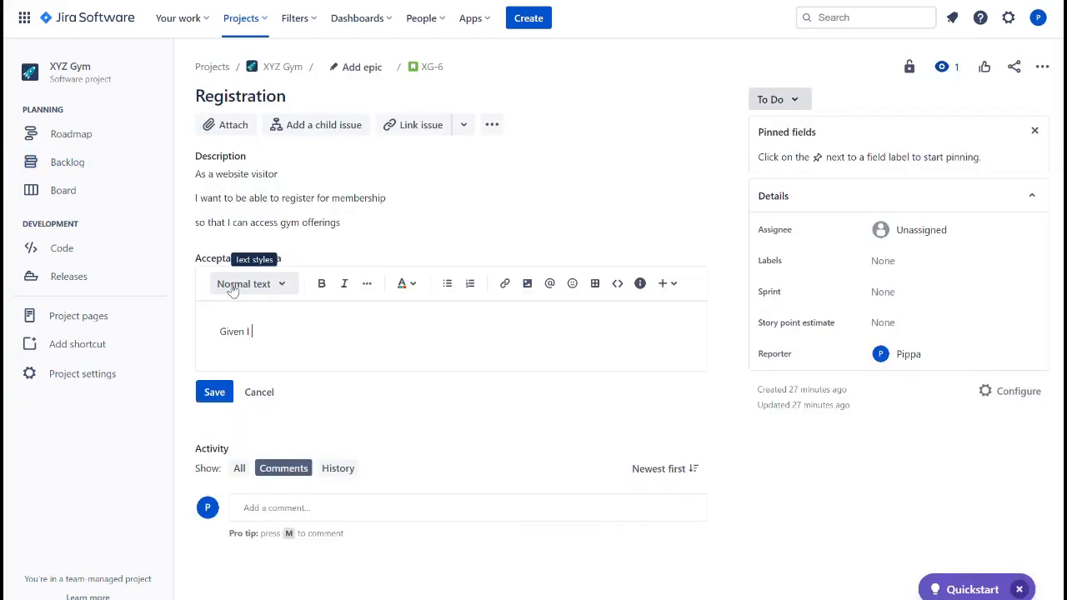
# - Write Registration acceptance criteria lines "Given I am a website visitor" and "When I browse the website"
pyautogui.write('website visitor')
pyautogui.press('Return')
pyautogui.write('When')
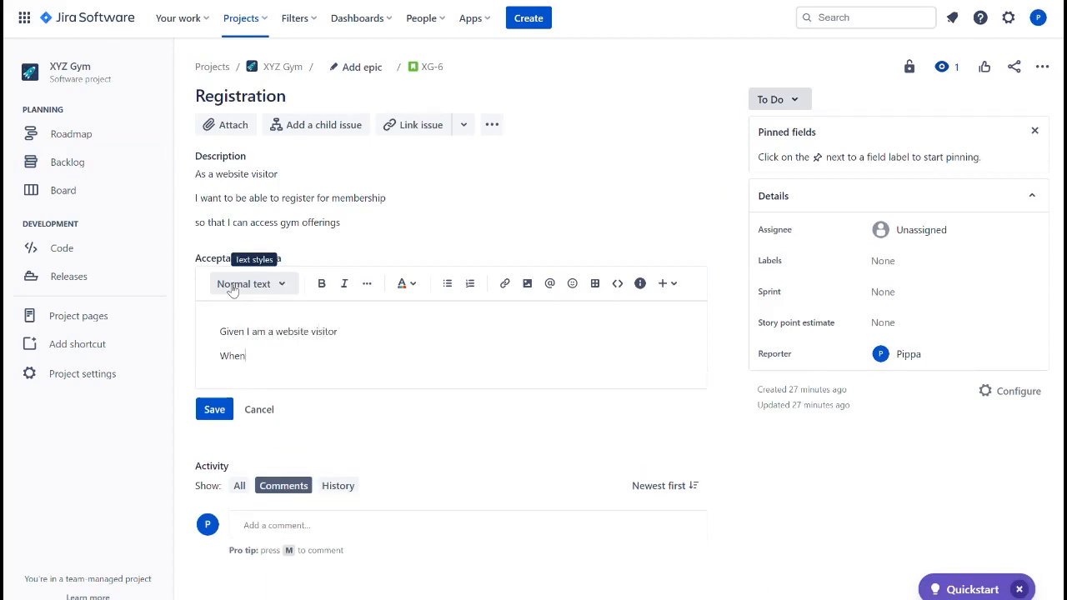
pyautogui.write(' I browse the website')
pyautogui.press('Return')
pyautogui.write('Then I want to se')
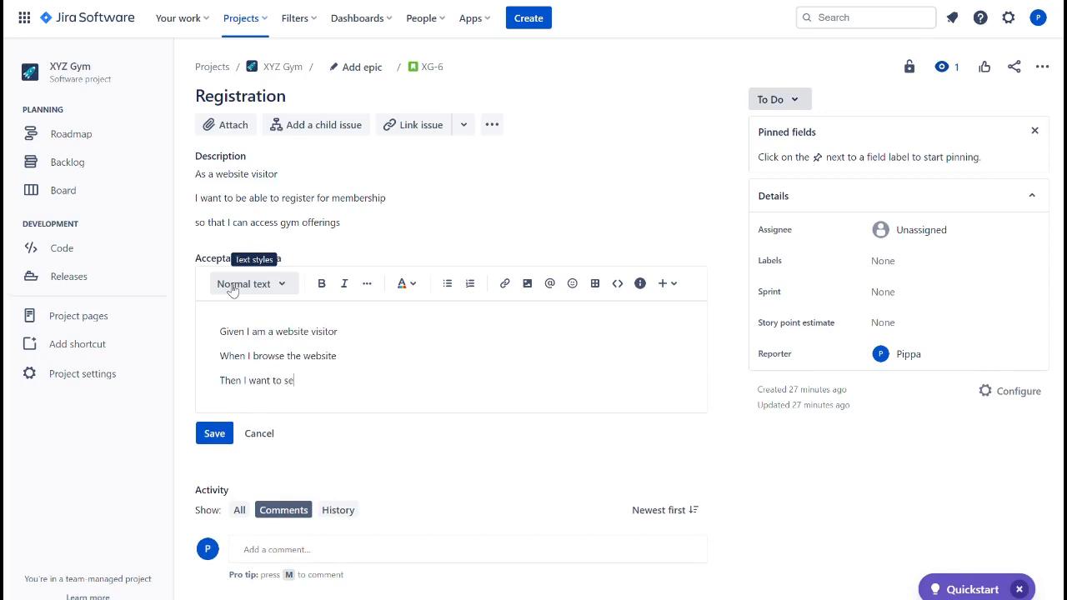
pyautogui.write('e the option to join membership')
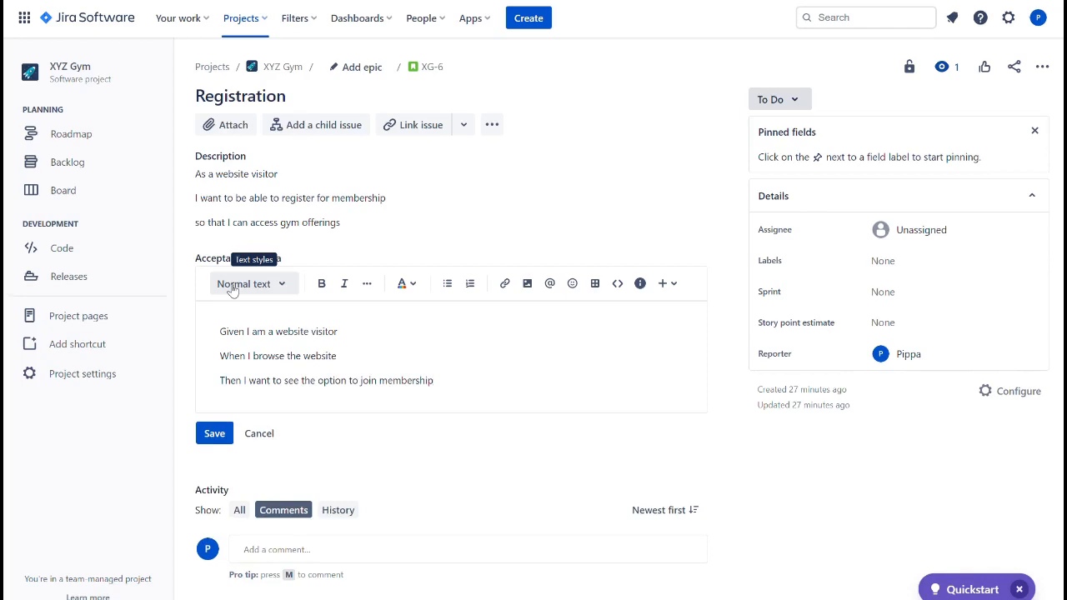
# - Add the line "Then I can see the option to join membership", rewording "want to" as "can"
pyautogui.click(277, 393)
pyautogui.press('BackSpace')
pyautogui.press('BackSpace')
pyautogui.press('BackSpace')
pyautogui.press('BackSpace')
pyautogui.write('can')
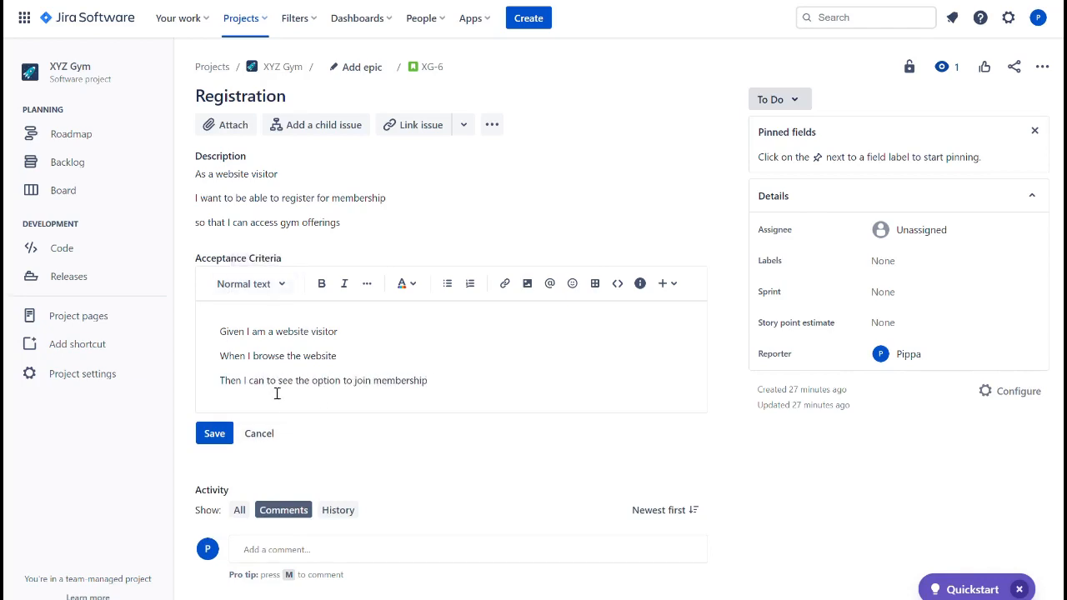
pyautogui.press('Delete')
pyautogui.press('Delete')
pyautogui.press('Delete')
pyautogui.press('Delete')
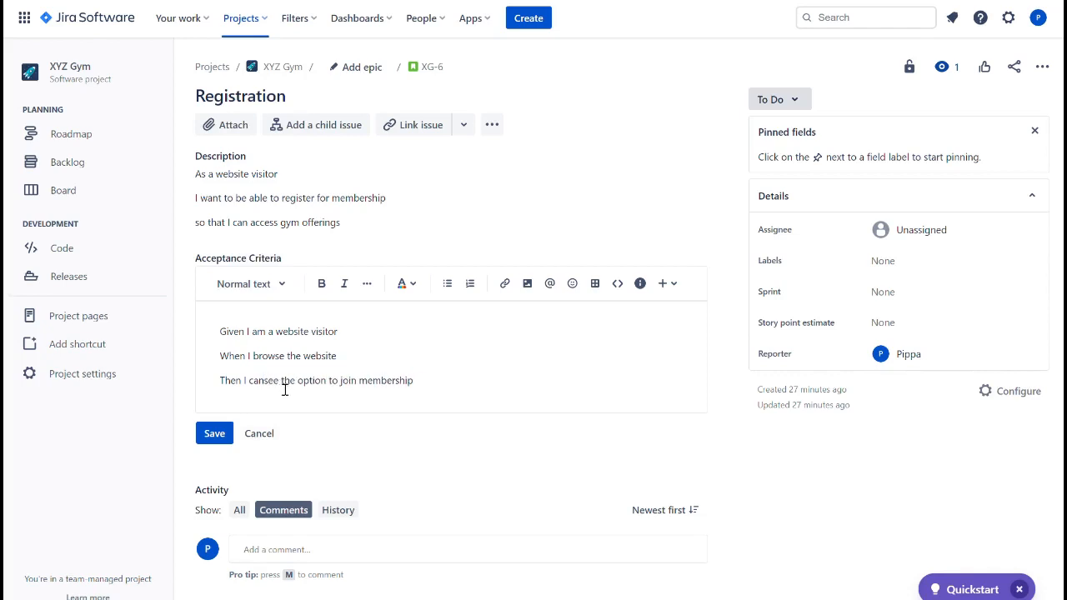
# - Extend that line with "on the top right hand menu" and start new lines below
pyautogui.click(442, 392)
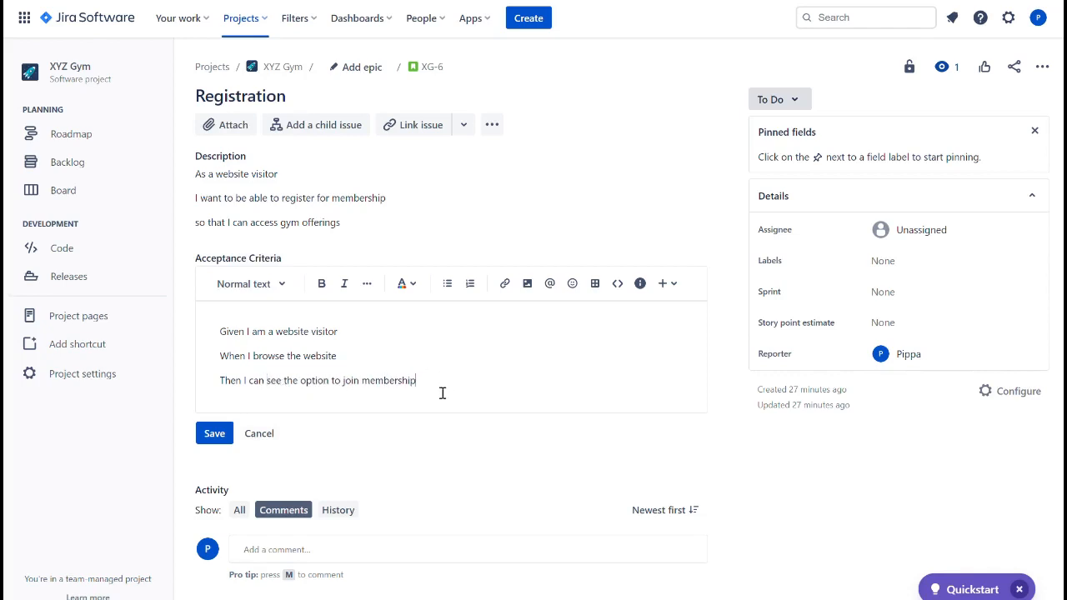
pyautogui.write('on the top right hand menu')
pyautogui.press('Return')
pyautogui.press('Return')
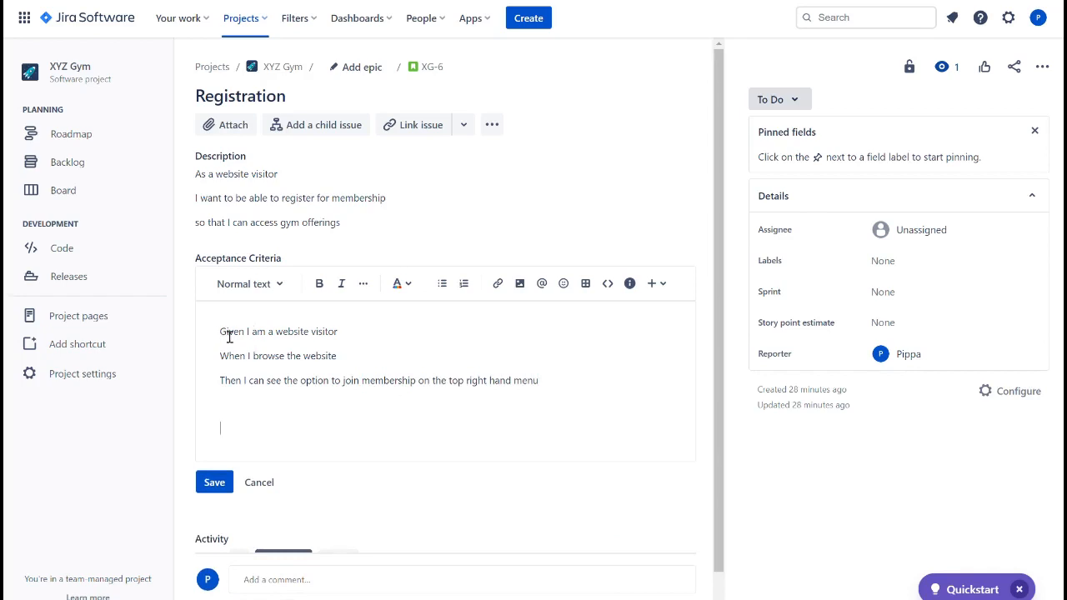
# - Insert an "AC1" heading above the criteria and an "AC2" heading below them
pyautogui.write('AC1')
pyautogui.press('Return')
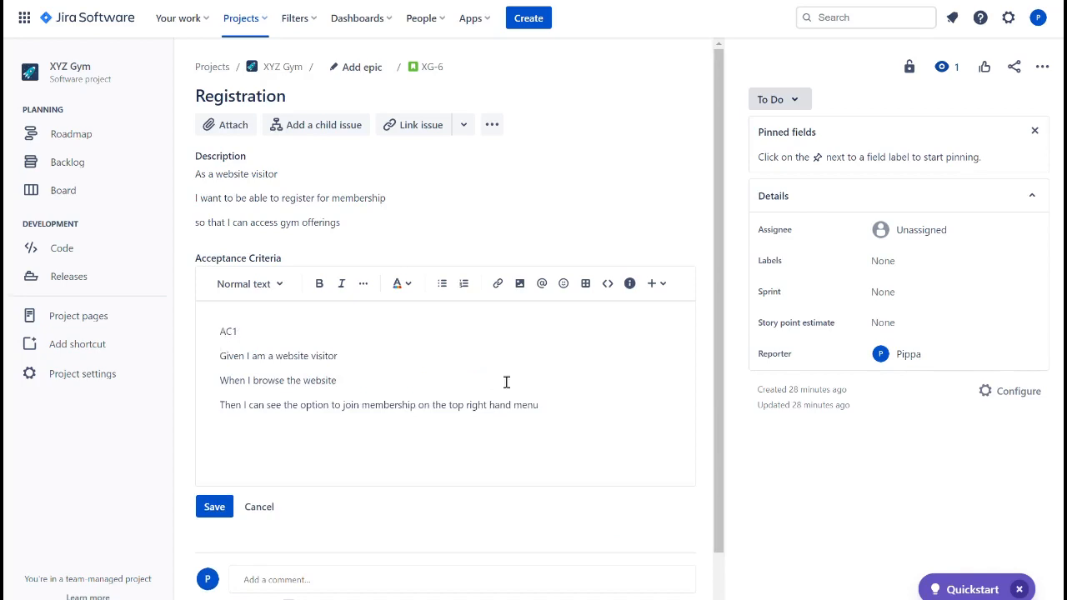
pyautogui.press('Return')
pyautogui.write('G')
pyautogui.press('BackSpace')
pyautogui.write('AC')
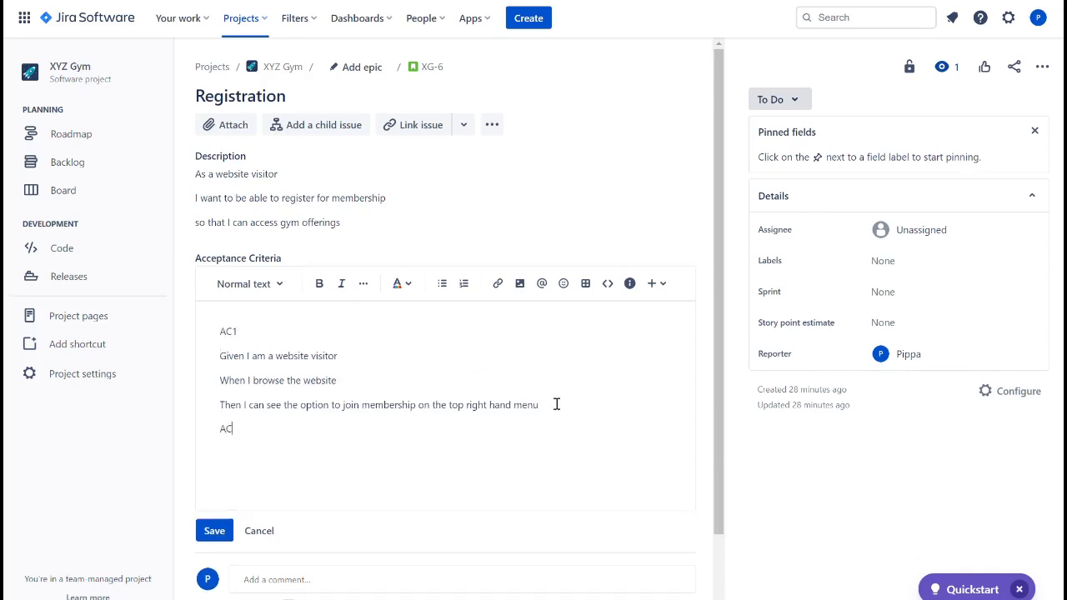
pyautogui.write('2')
# - Under AC2, write "Given AC1" and "When I click on the 'Register' button"
pyautogui.press('Return')
pyautogui.write('Give')
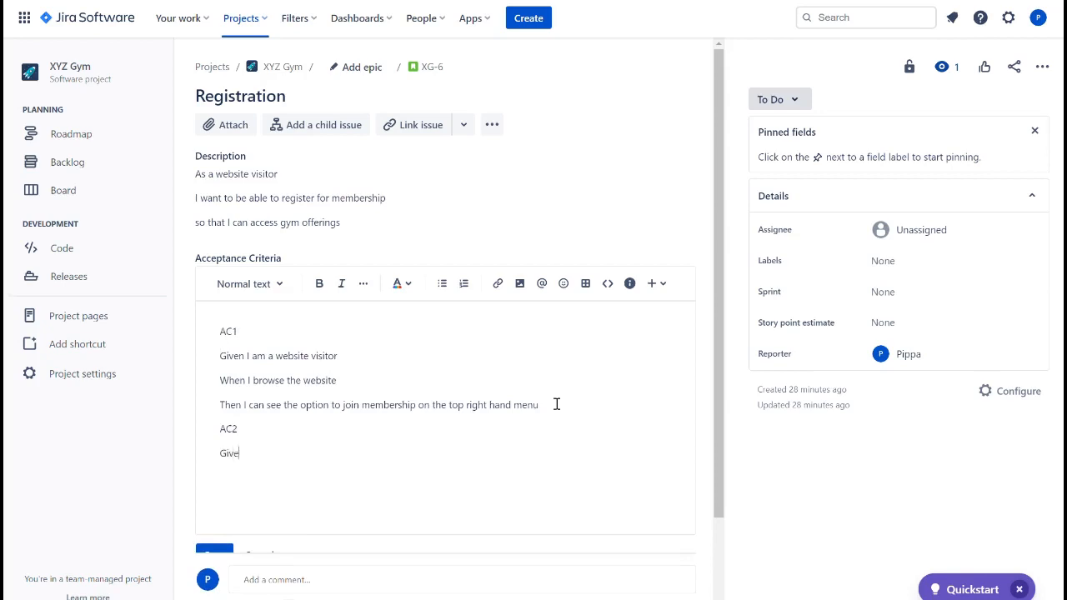
pyautogui.write('n AC2 and I ca')
pyautogui.press('BackSpace')
pyautogui.press('Return')
pyautogui.write('When I ')
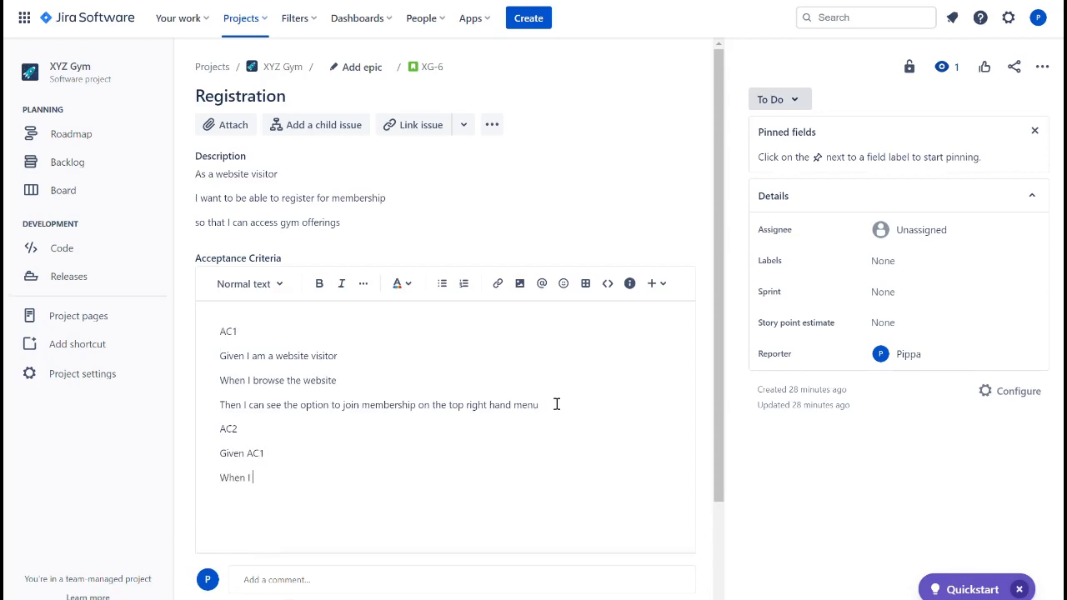
pyautogui.write("click on the 'Register' button")
pyautogui.press('Return')
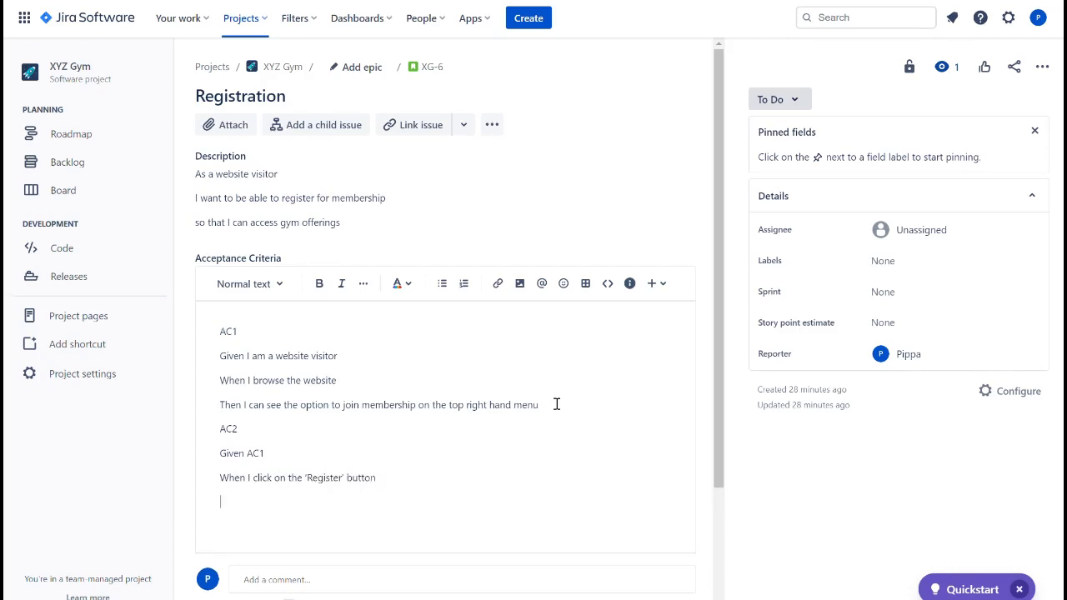
# - Add the AC2 line "Then the page will load a a registration form"
pyautogui.write('Then the page will load a form')
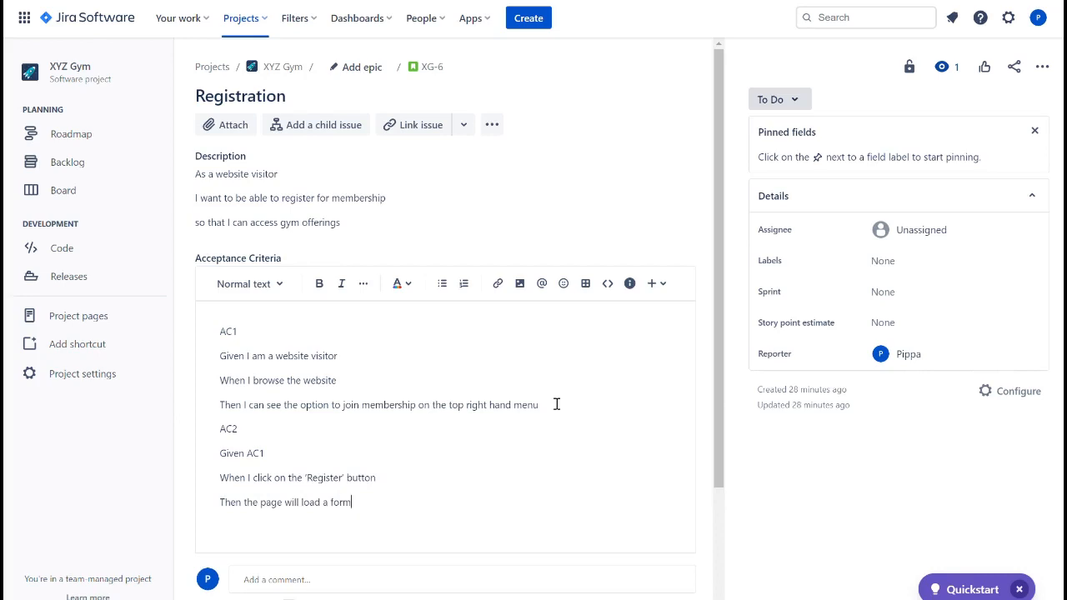
pyautogui.press('BackSpace')
pyautogui.press('BackSpace')
pyautogui.press('BackSpace')
pyautogui.write('a registration form')
# - Add an "AC3" heading with lines "Given AC2" and "When I complete the registeration form"
pyautogui.press('Return')
pyautogui.write('AC3')
pyautogui.press('Return')
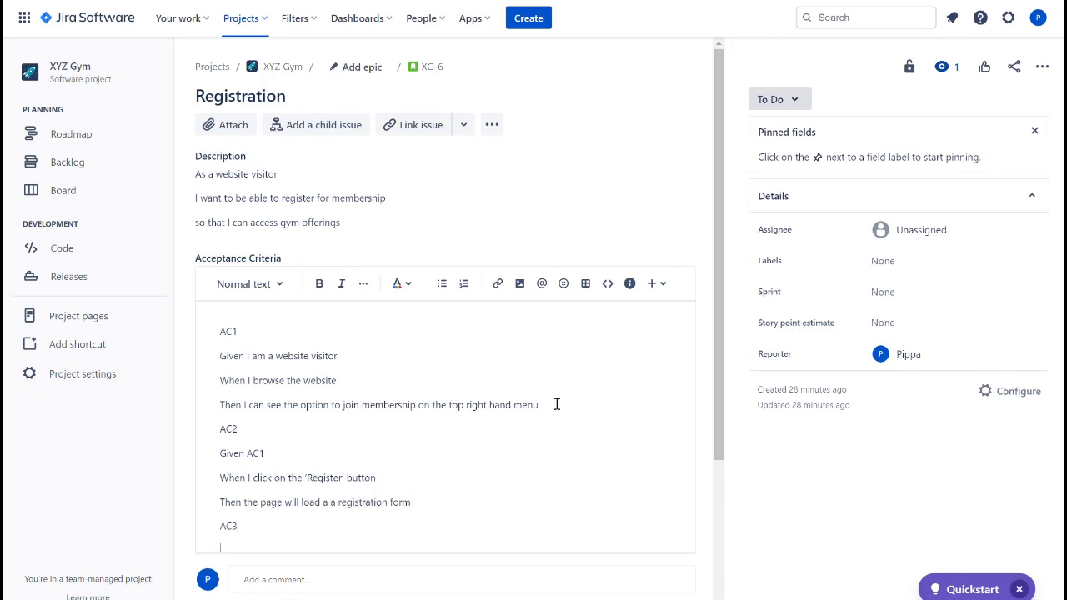
pyautogui.write('Given AC2')
pyautogui.press('Return')
pyautogui.write('When I complete')
pyautogui.write(' the ')
pyautogui.write('res')
pyautogui.write('gis')
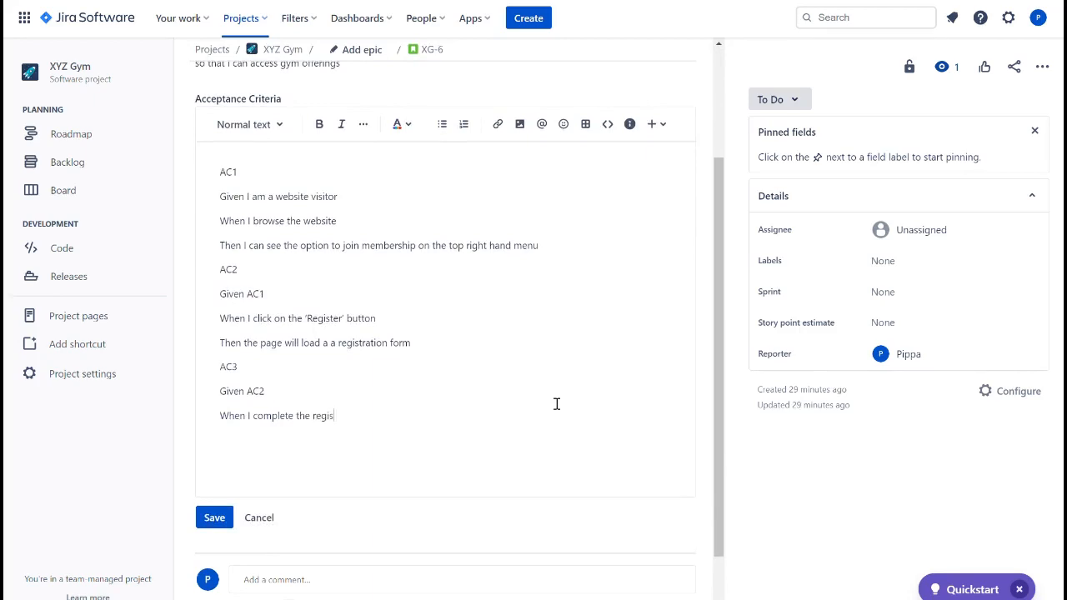
pyautogui.write('teration form')
pyautogui.press('Return')
# - Add the AC3 line "Then I will see a submit button at the bottom of the form"
pyautogui.write('T')
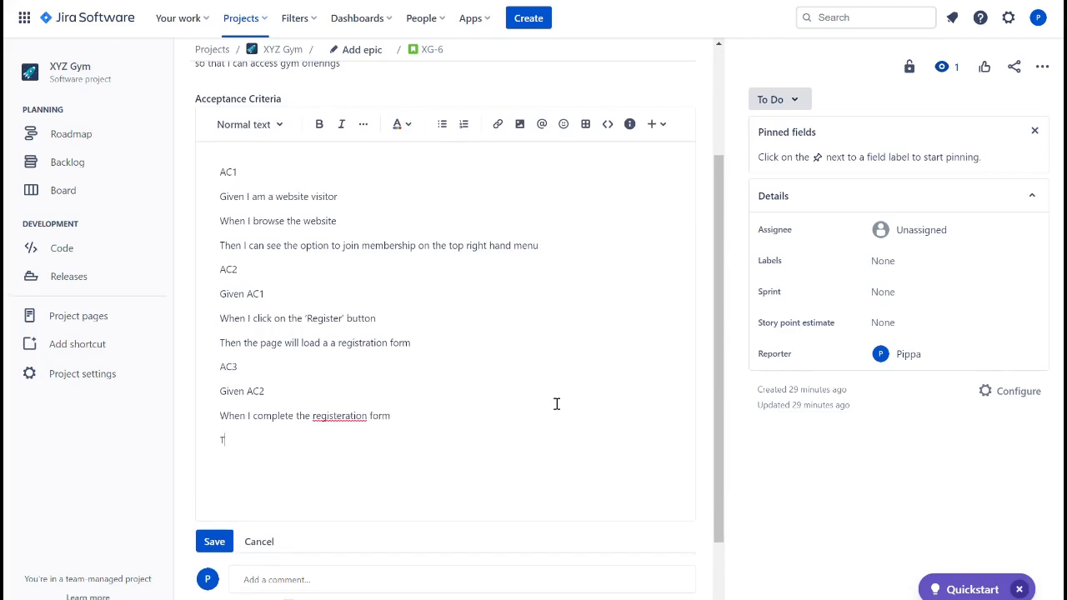
pyautogui.write('hen I will see a submit button at the botto')
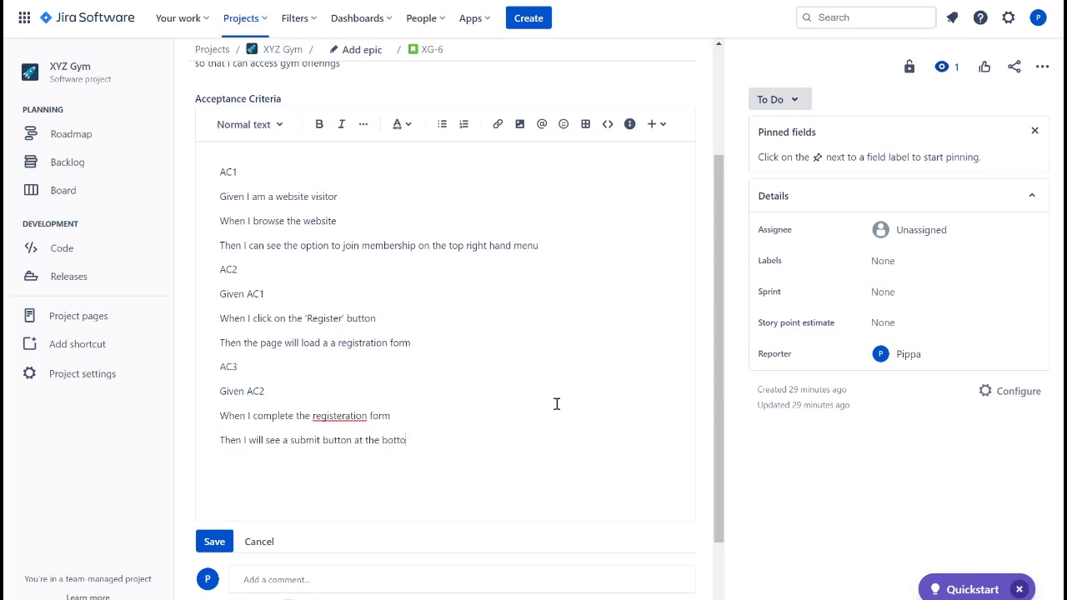
pyautogui.write('m of the form')
# - Correct "registeration" to "registration" in the AC3 When line
pyautogui.click(360, 421)
pyautogui.press('BackSpace')
pyautogui.press('BackSpace')
pyautogui.press('BackSpace')
pyautogui.press('BackSpace')
pyautogui.write('rat')
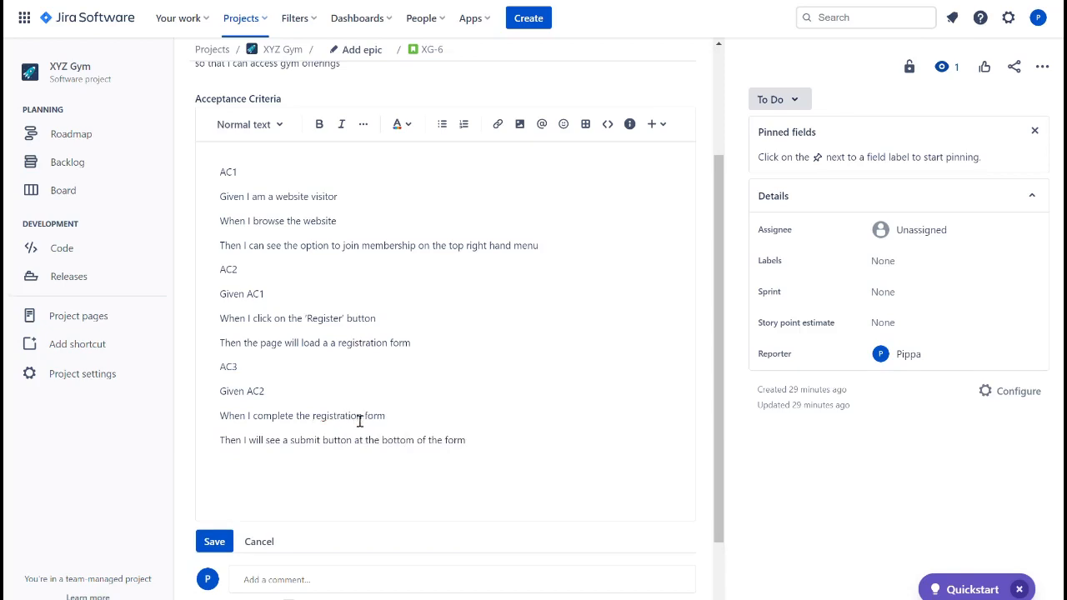
# - Add an "AC4" heading with the line "Given AC3"
pyautogui.click(502, 455)
pyautogui.write('AC3')
pyautogui.press('Return')
pyautogui.press('BackSpace')
pyautogui.press('BackSpace')
pyautogui.write('4')
pyautogui.press('Return')
pyautogui.write('G')
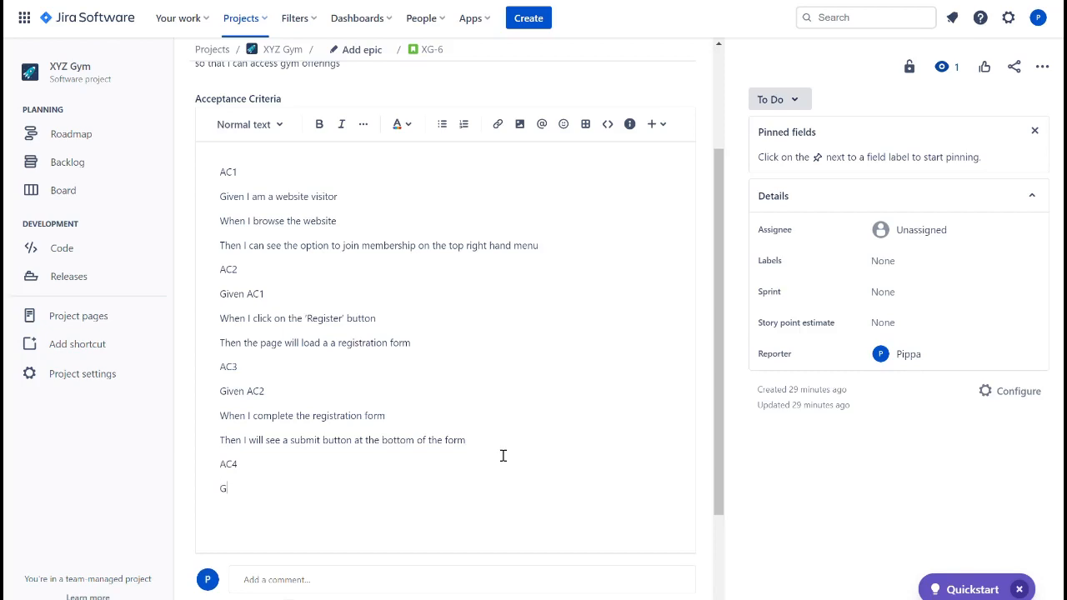
pyautogui.write('iven AC3 a')
pyautogui.press('Return')
# - Add AC4 lines "When I click the submit button" and "Then the page will display a thank you message"
pyautogui.write('When I click th')
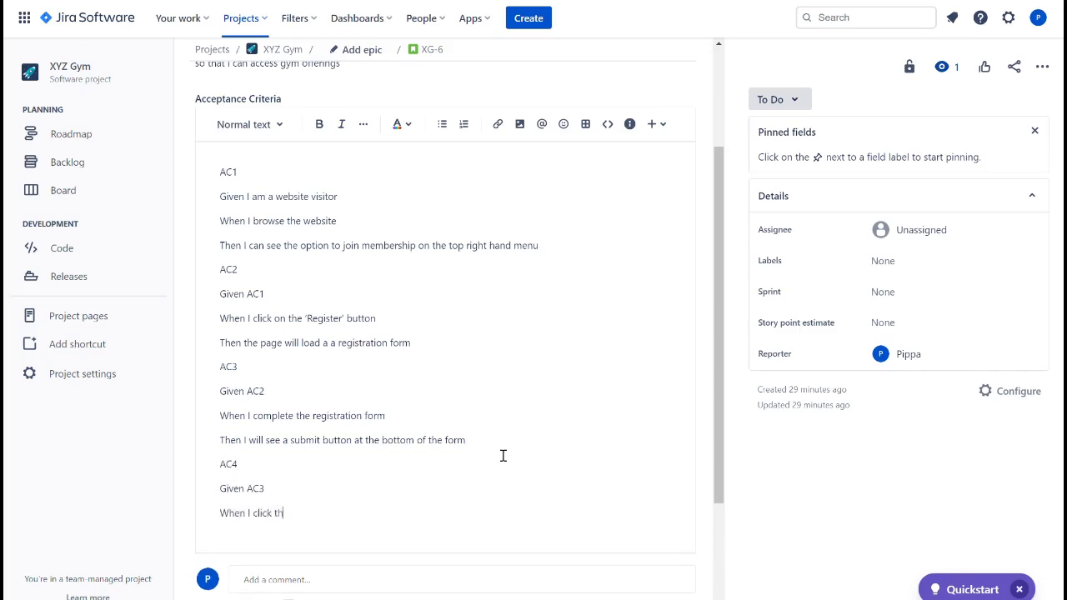
pyautogui.write('e submit button')
pyautogui.press('Return')
pyautogui.write('Then the pag')
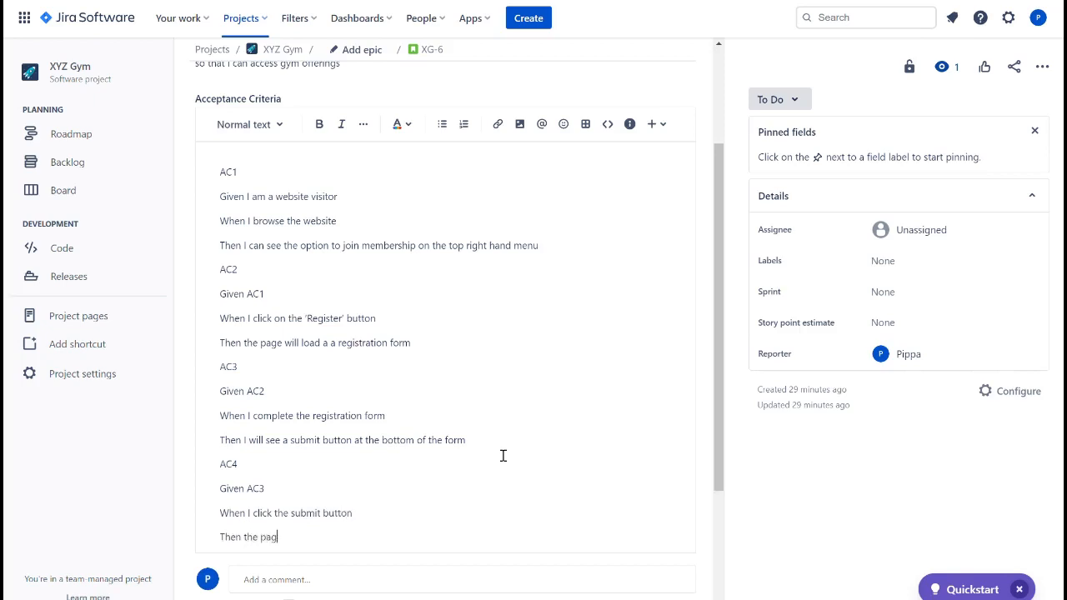
pyautogui.write('e twill display a thank you ')
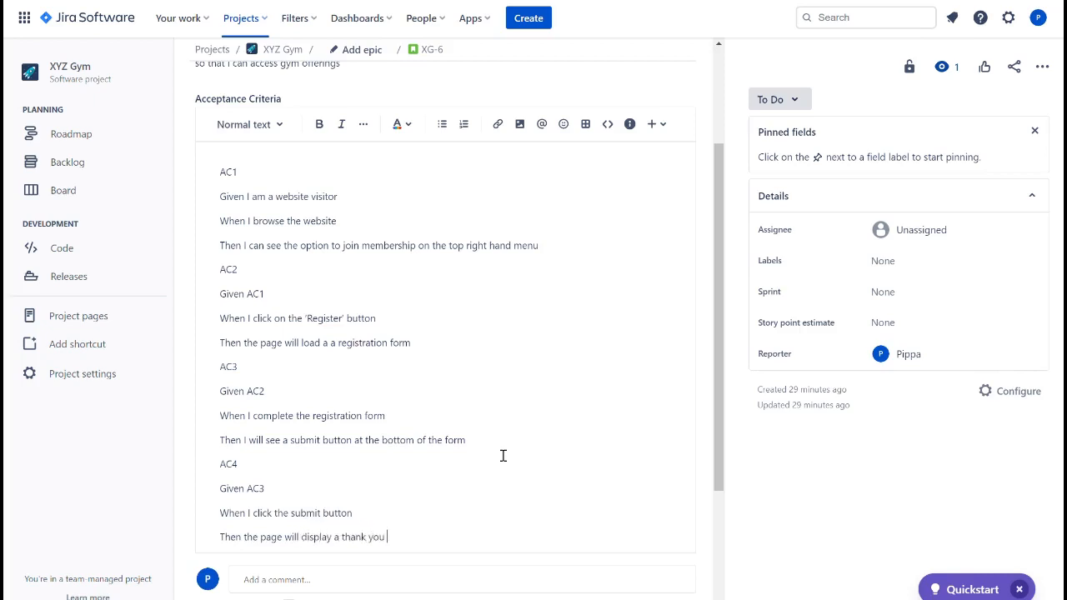
pyautogui.write('message')
pyautogui.press('Return')
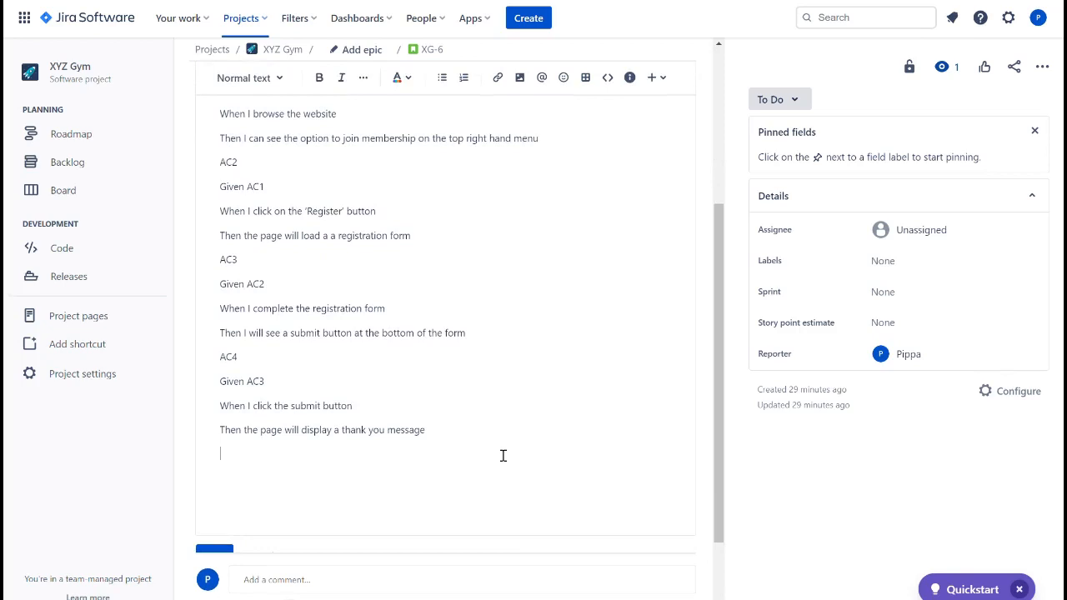
# - Add an AC5 heading with a Given line to the Registration story's acceptance criteria
pyautogui.write('AC5')
pyautogui.press('Return')
pyautogui.write('Given')
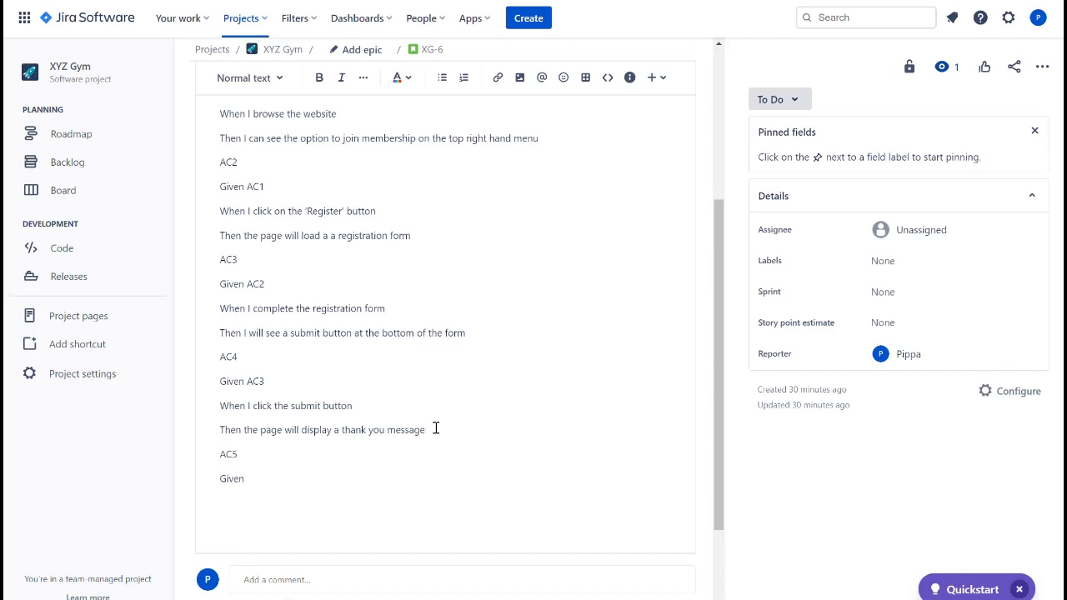
pyautogui.press('Return')
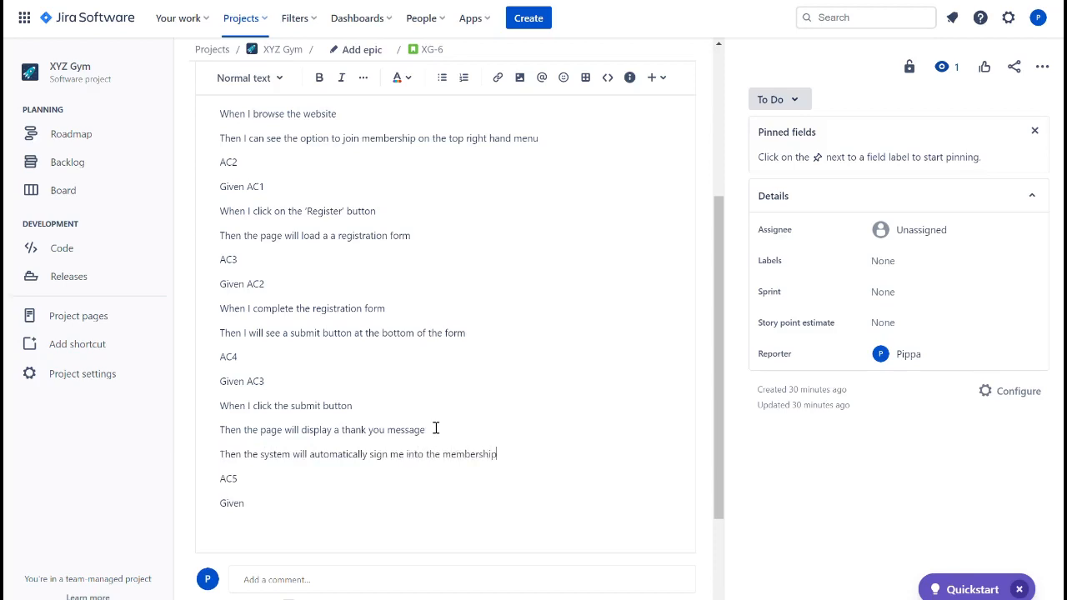
# - Delete the AC5 heading and Given line, then save the Registration story's acceptance criteria
pyautogui.moveTo(263, 512); pyautogui.dragTo(229, 481)
pyautogui.press('BackSpace')
pyautogui.scroll(-2, 225, 481)
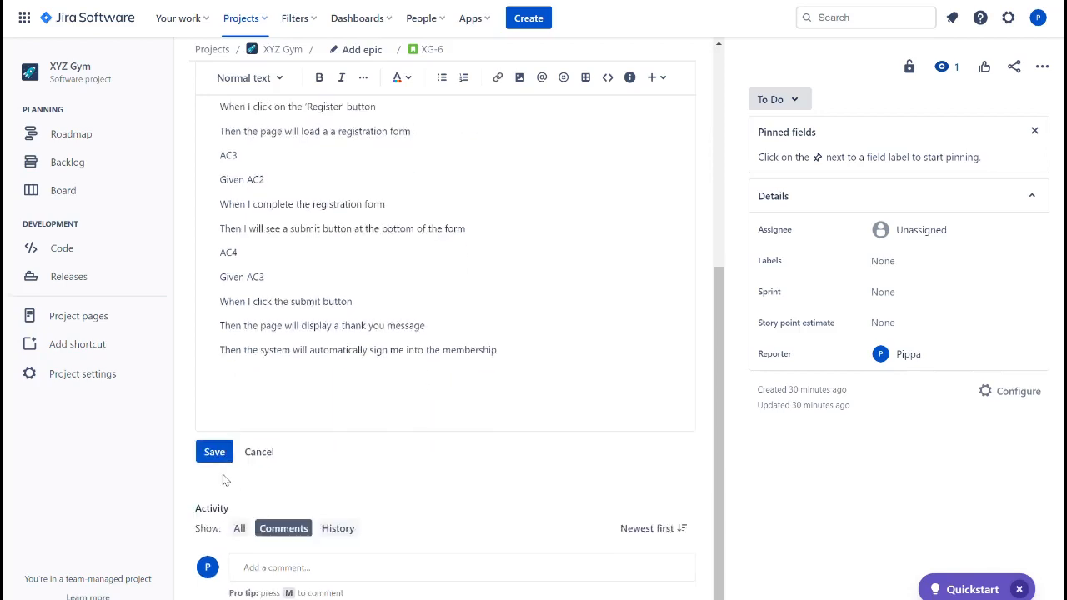
pyautogui.click(214, 452)
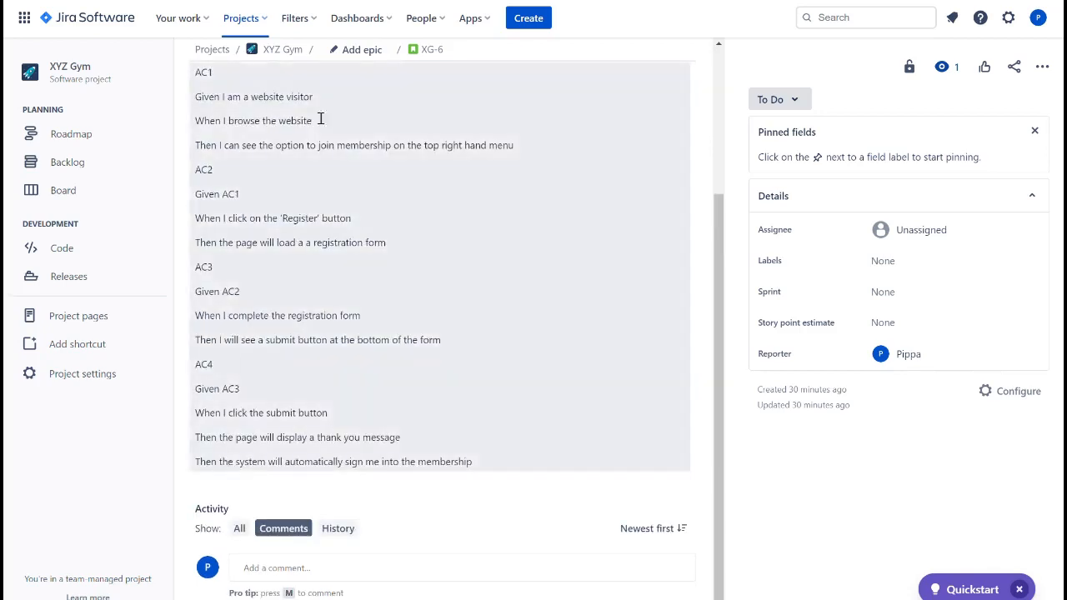
# - Link the Registration story to the XG-2 epic about visitors joining the membership
pyautogui.click(373, 54)
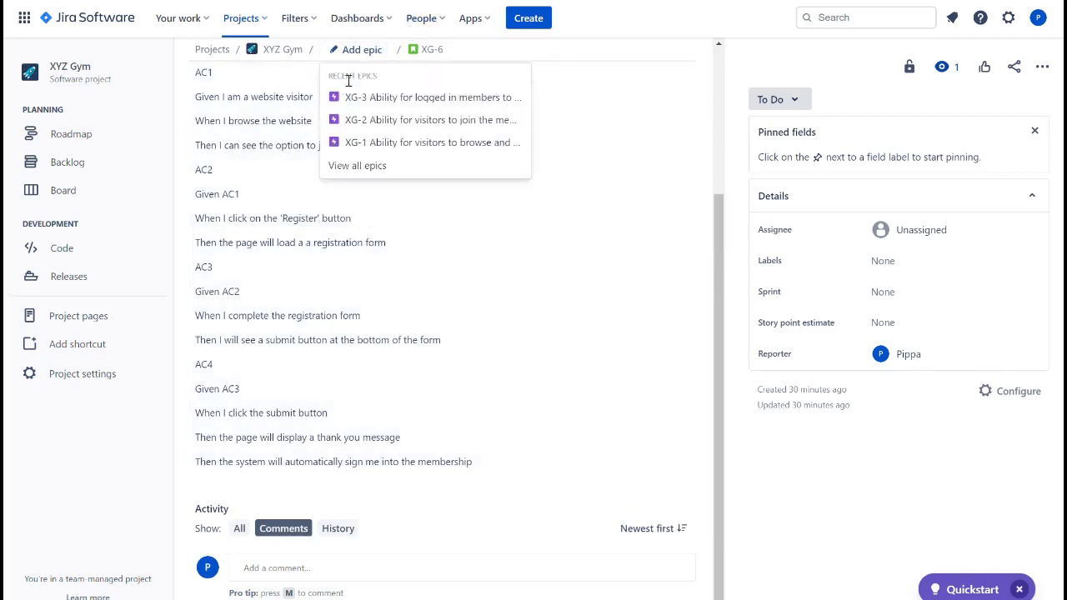
pyautogui.click(422, 121)
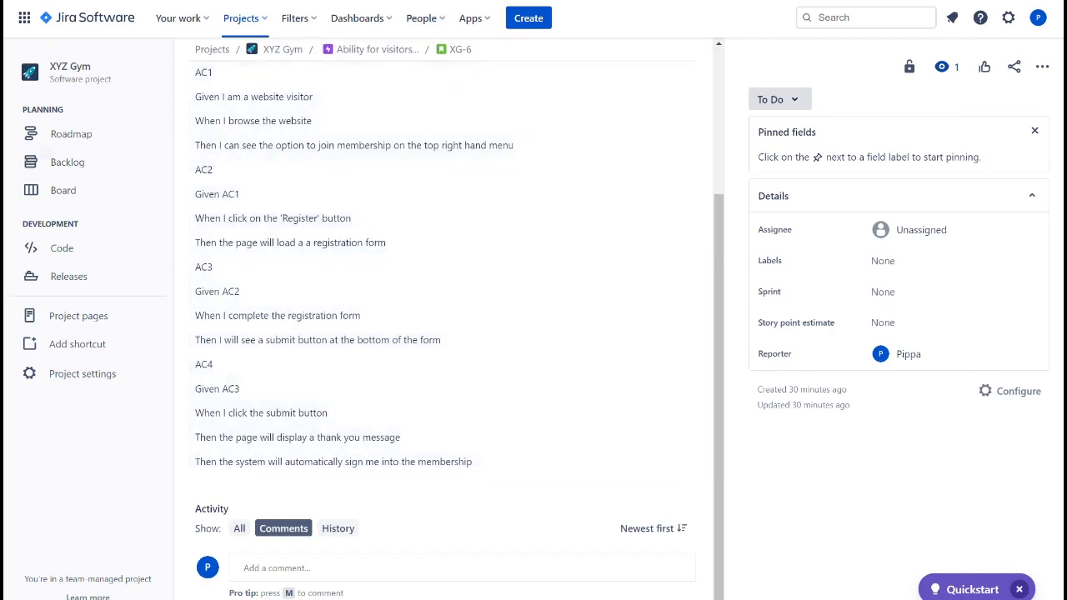
# - Switch to the Login story and add the AC2 line "Then the system will display a timetable"
pyautogui.hotkey('ctrl', 'shift', 'Tab')
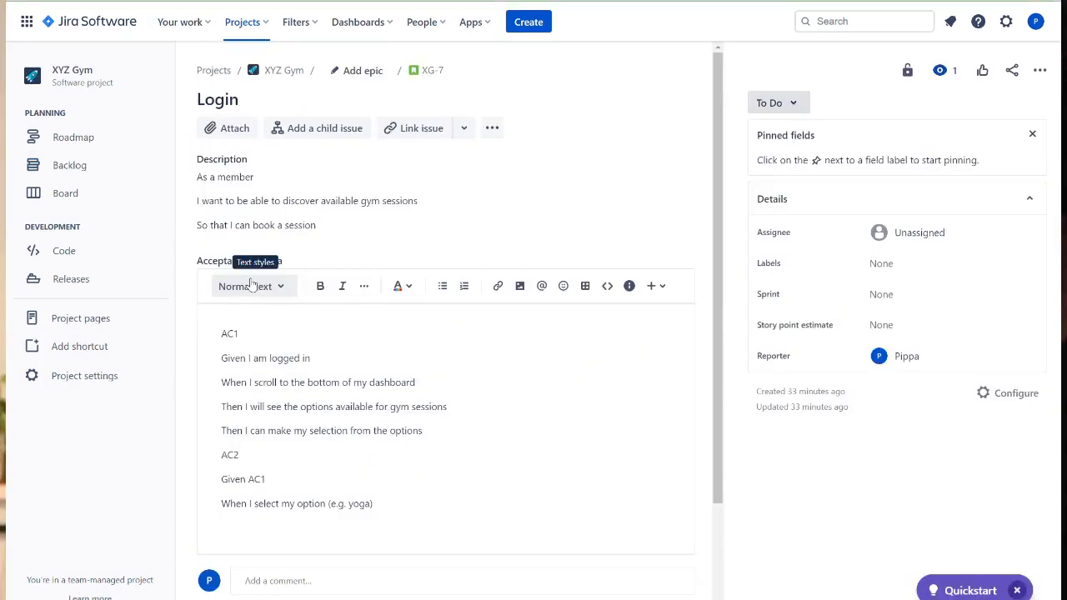
pyautogui.write('Then the')
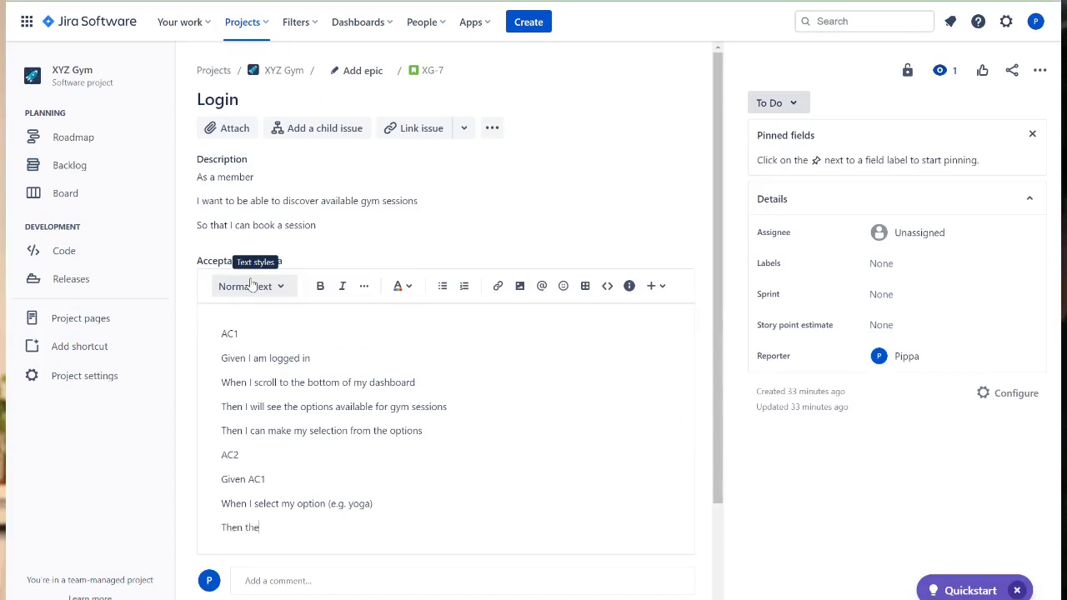
pyautogui.write(' system will display a timetable')
pyautogui.press('Return')
# - Add AC2 lines "Then I can select the time" and "Then I can book my session" and save the criteria
pyautogui.write('Th')
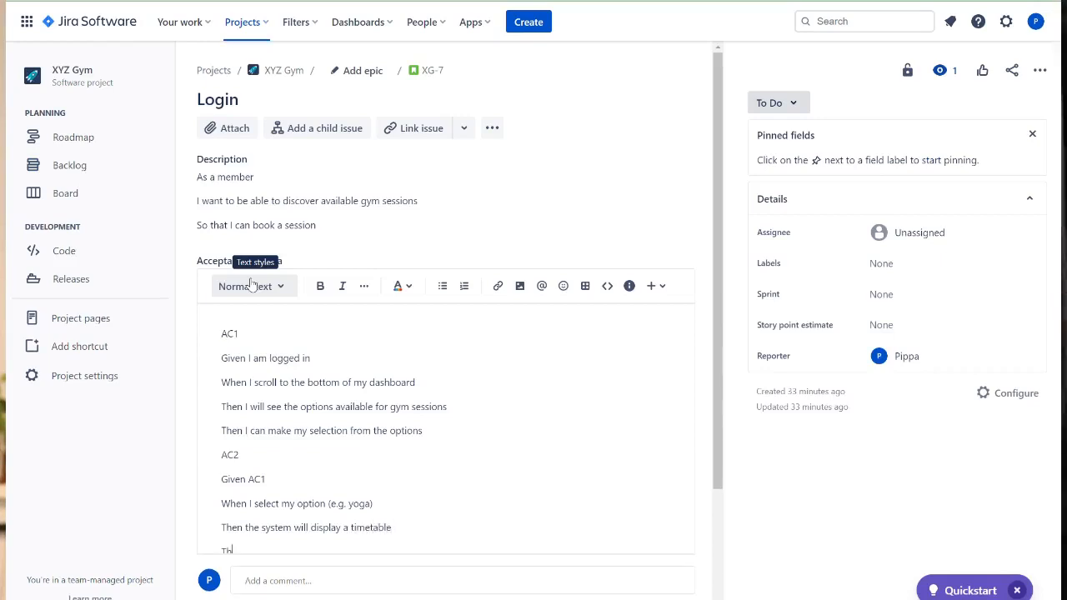
pyautogui.write('en I can')
pyautogui.scroll(-2, 252, 285)
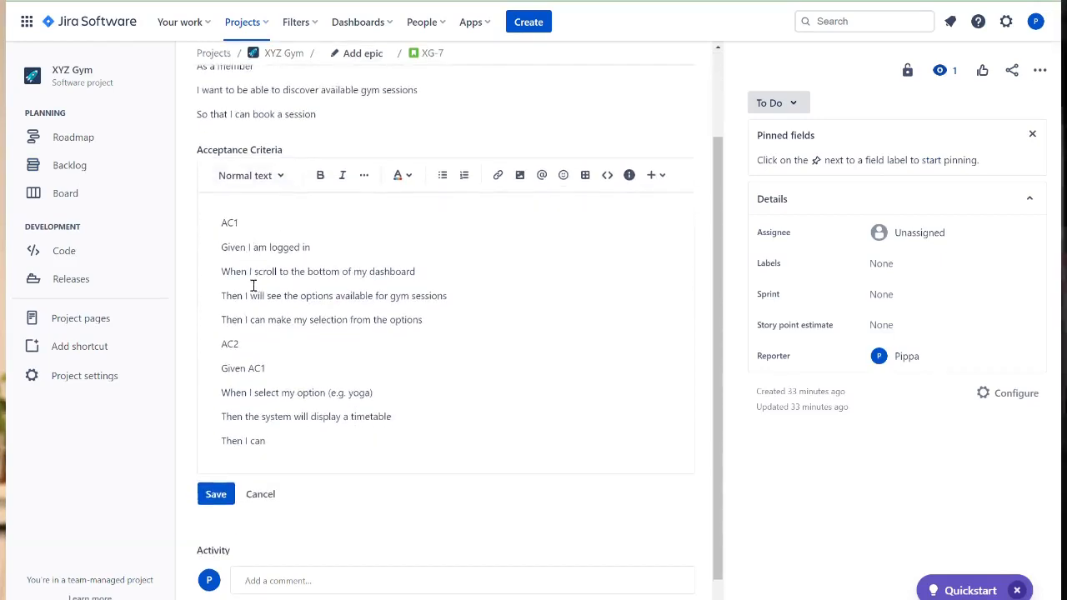
pyautogui.write('select')
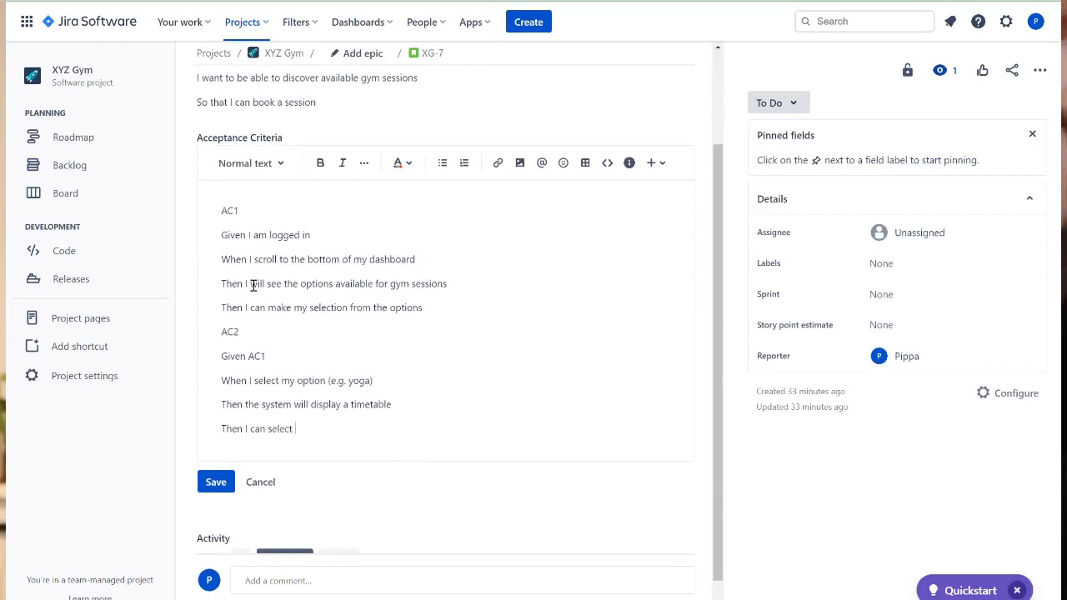
pyautogui.write(' the time')
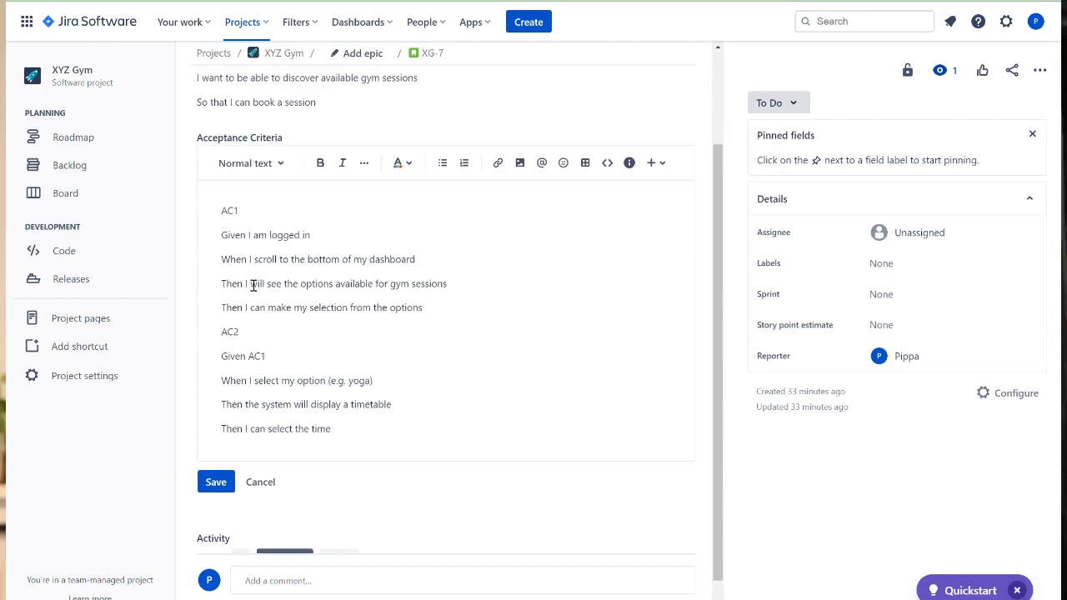
pyautogui.press('Return')
pyautogui.write('Then I can book my s')
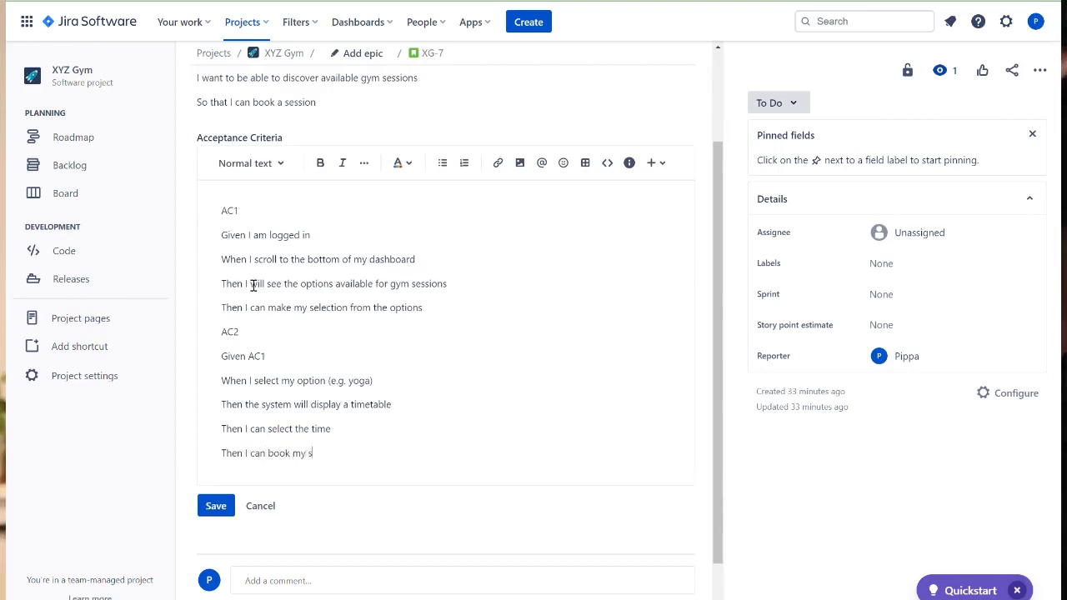
pyautogui.write('ession')
pyautogui.click(215, 506)
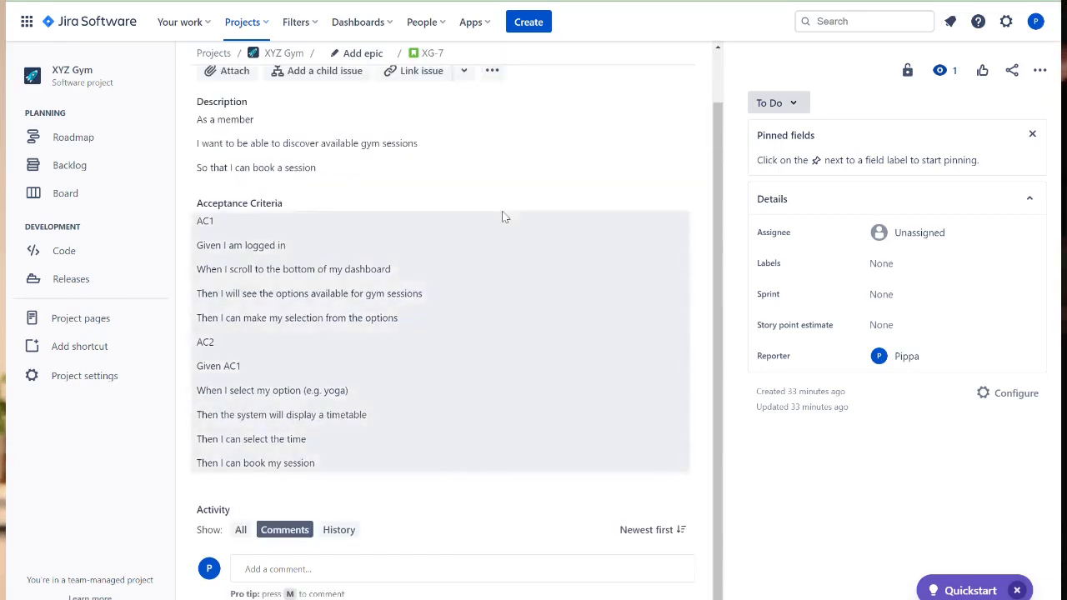
# - Link the Login story to the XG-3 epic about logged in members
pyautogui.scroll(1, 502, 213)
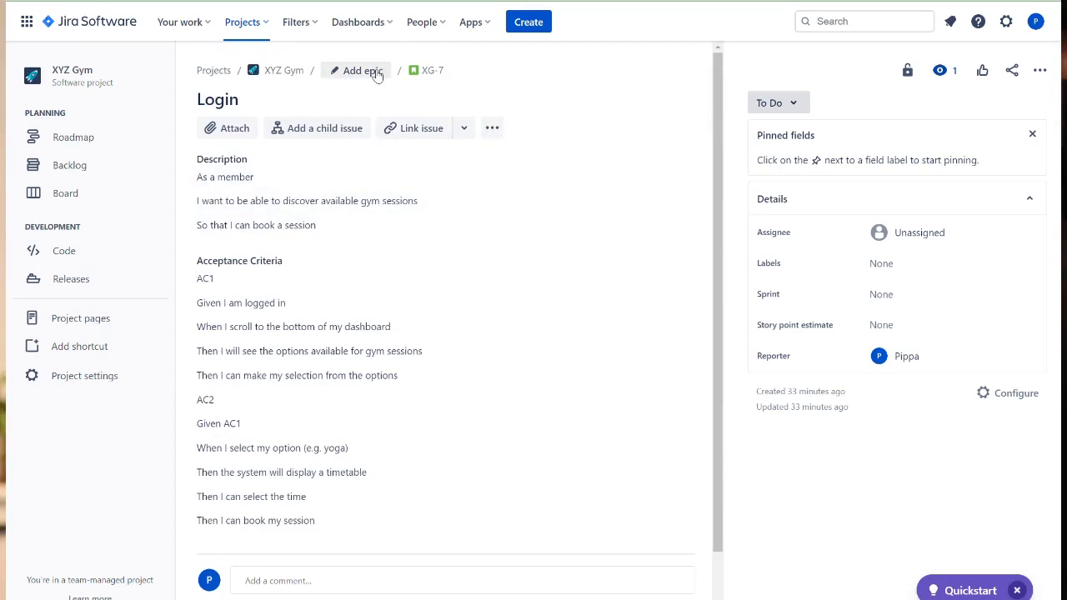
pyautogui.click(377, 73)
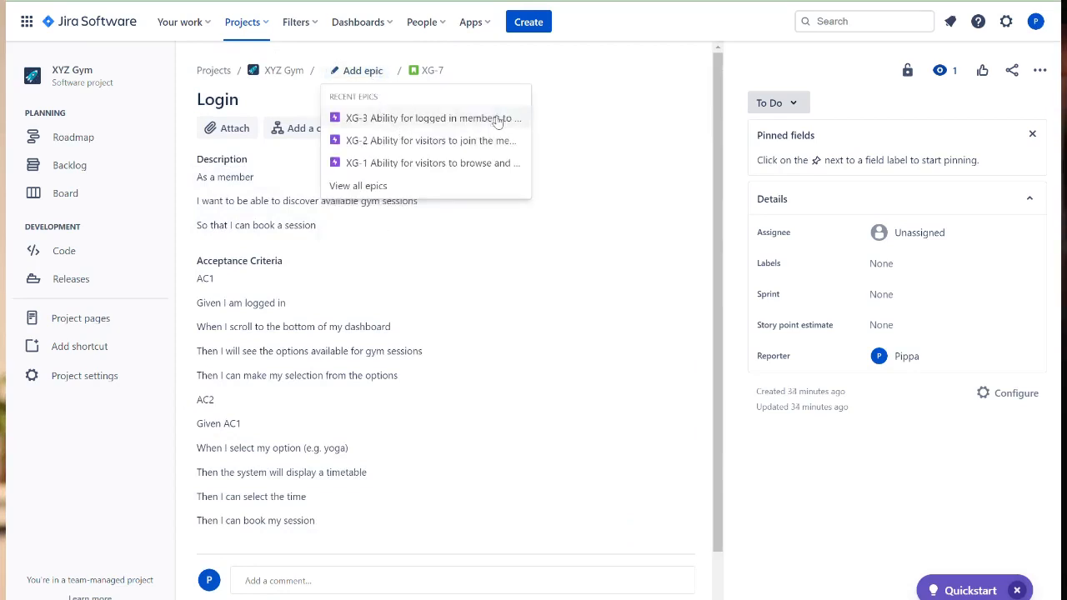
pyautogui.click(412, 119)
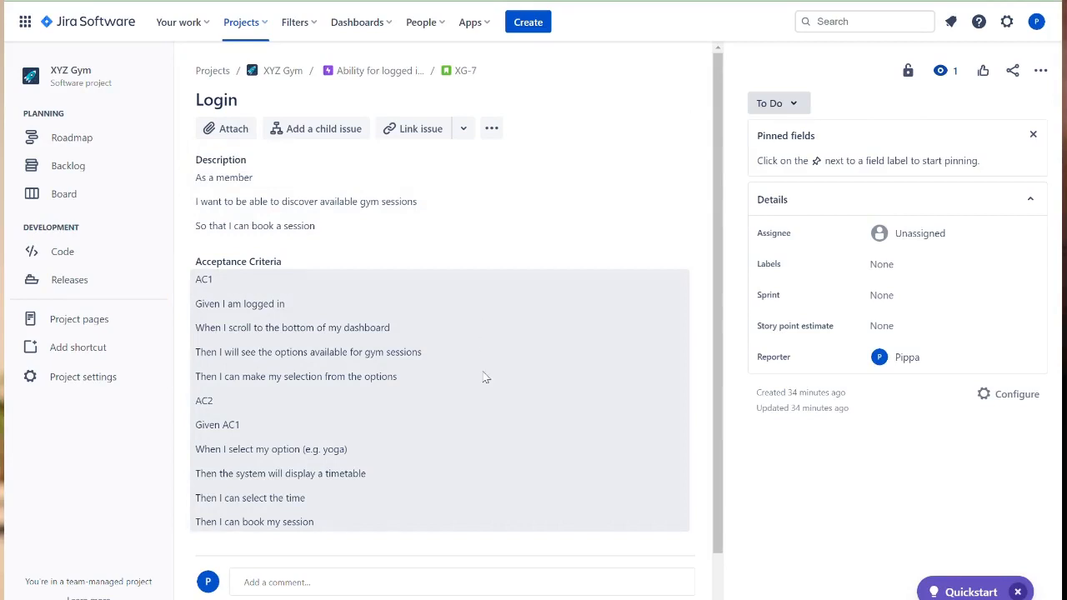
# - Assign the Login story to the current user
pyautogui.scroll(-1, 619, 393)
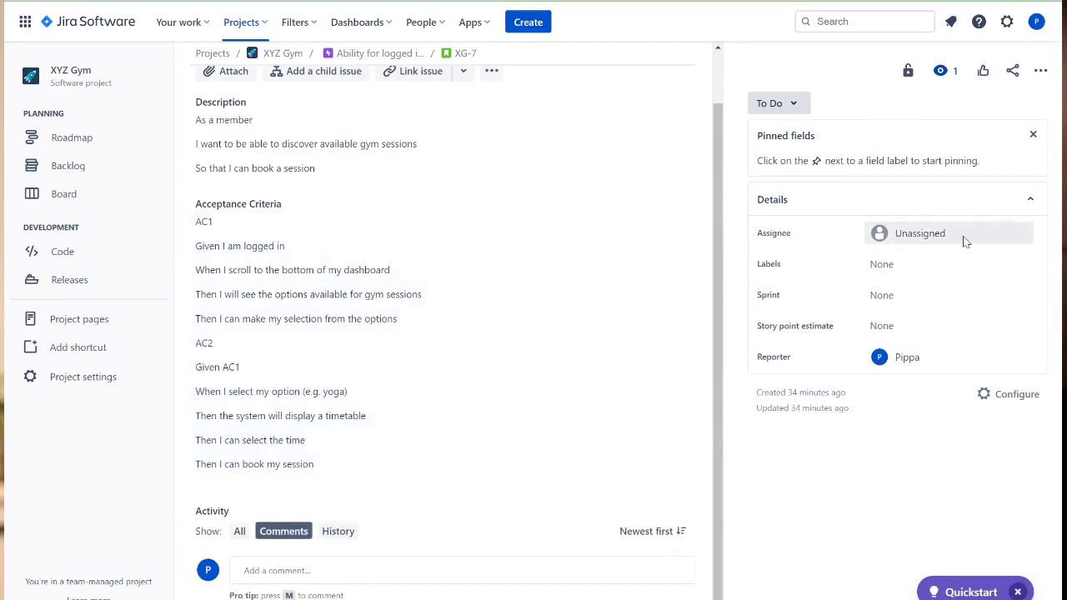
pyautogui.click(965, 240)
pyautogui.click(923, 276)
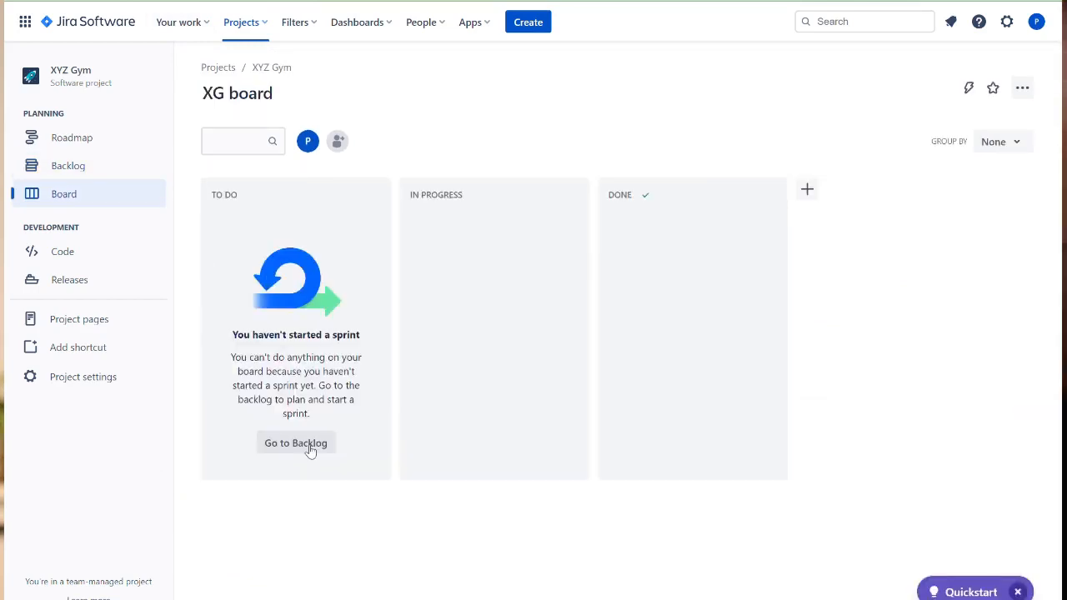
# - Open the backlog and move Categories within the web page below Find your Gym
pyautogui.click(96, 169)
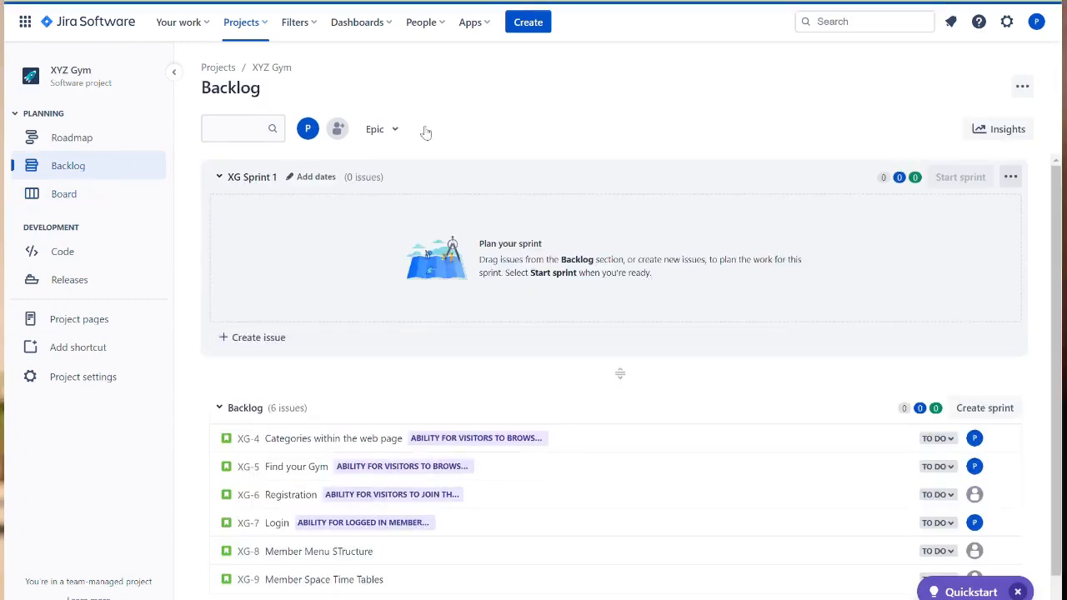
pyautogui.scroll(-1, 741, 424)
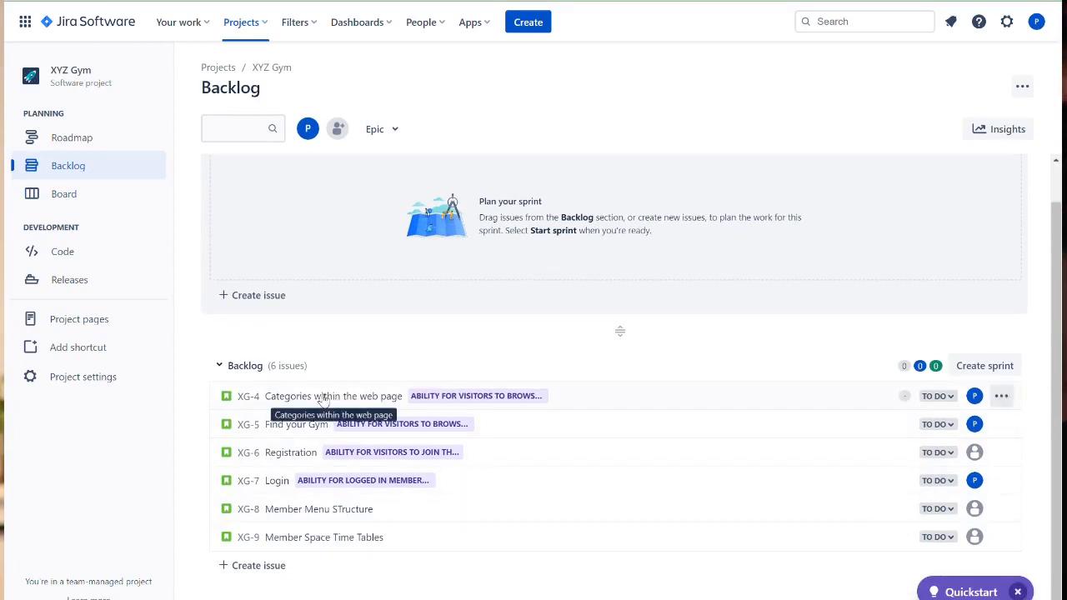
pyautogui.moveTo(323, 400); pyautogui.dragTo(322, 431)
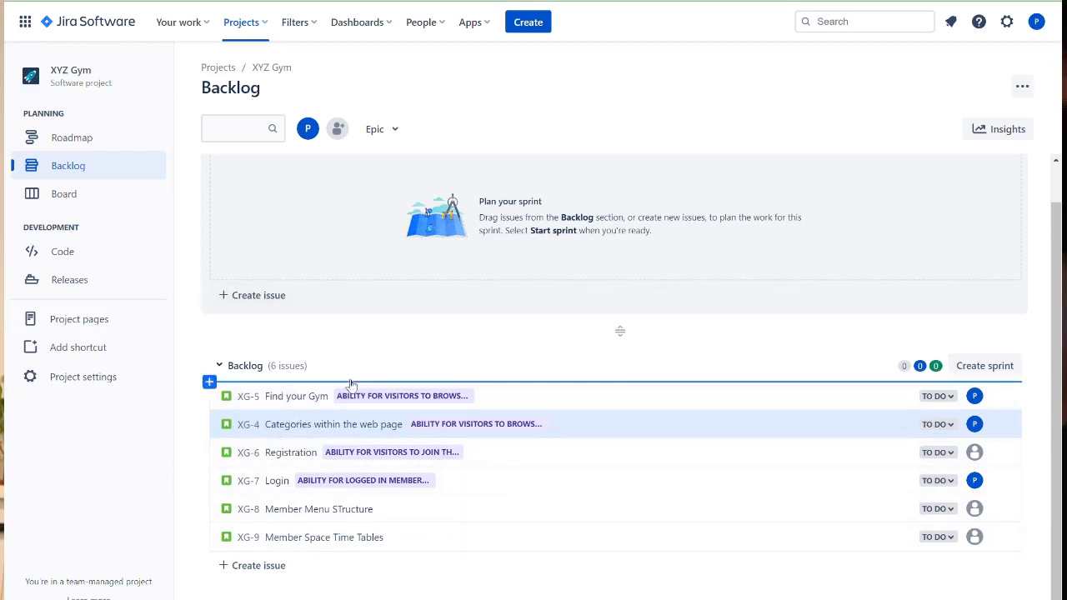
# - Move Find your Gym, Categories within the web page and Registration into XG Sprint 1
pyautogui.scroll(1, 353, 381)
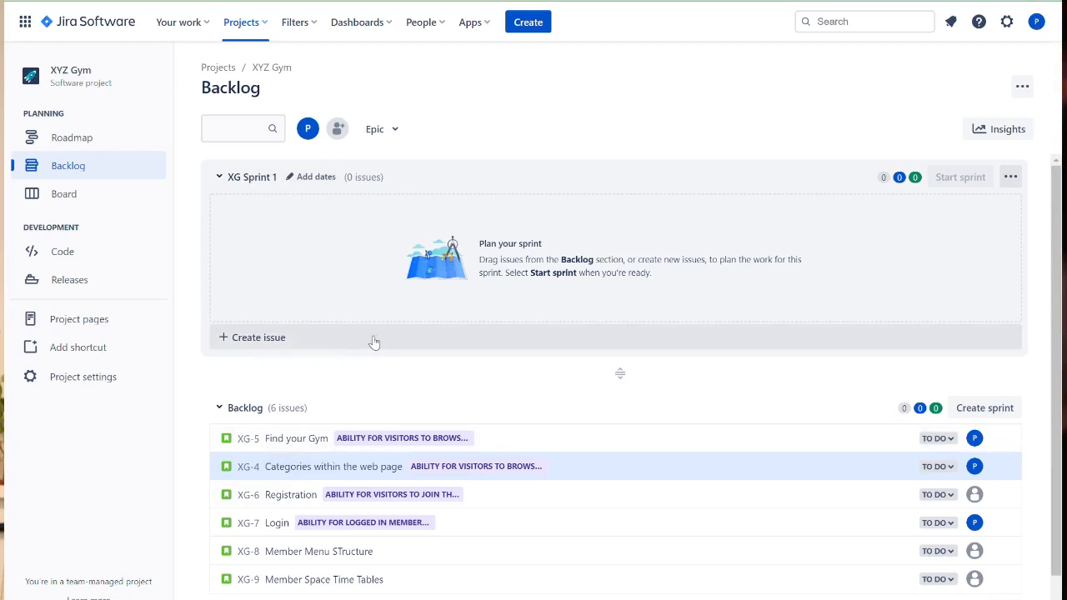
pyautogui.scroll(-1, 488, 430)
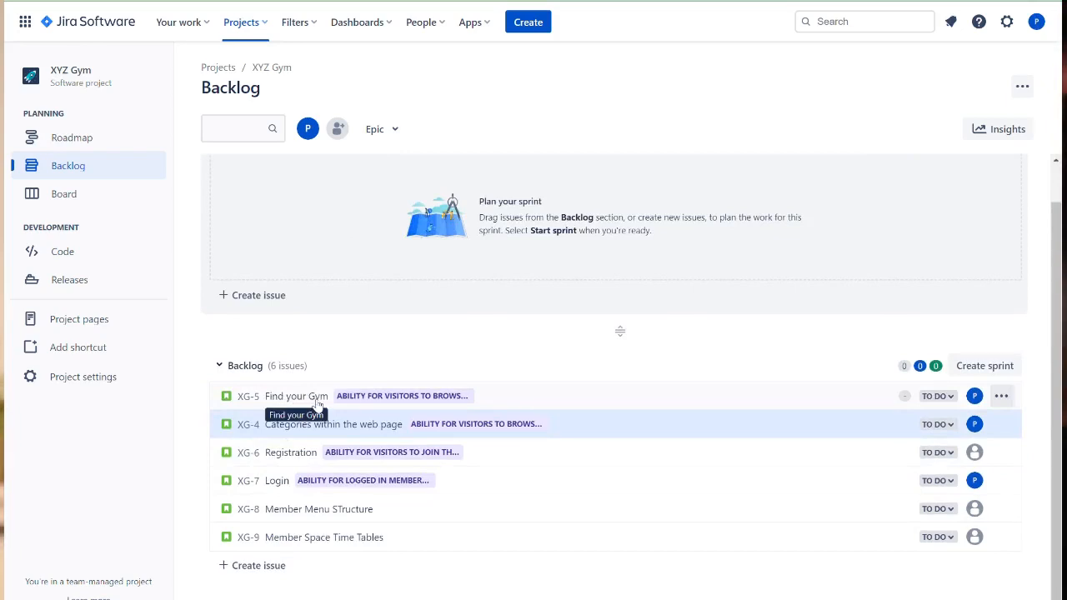
pyautogui.moveTo(305, 405); pyautogui.dragTo(317, 223)
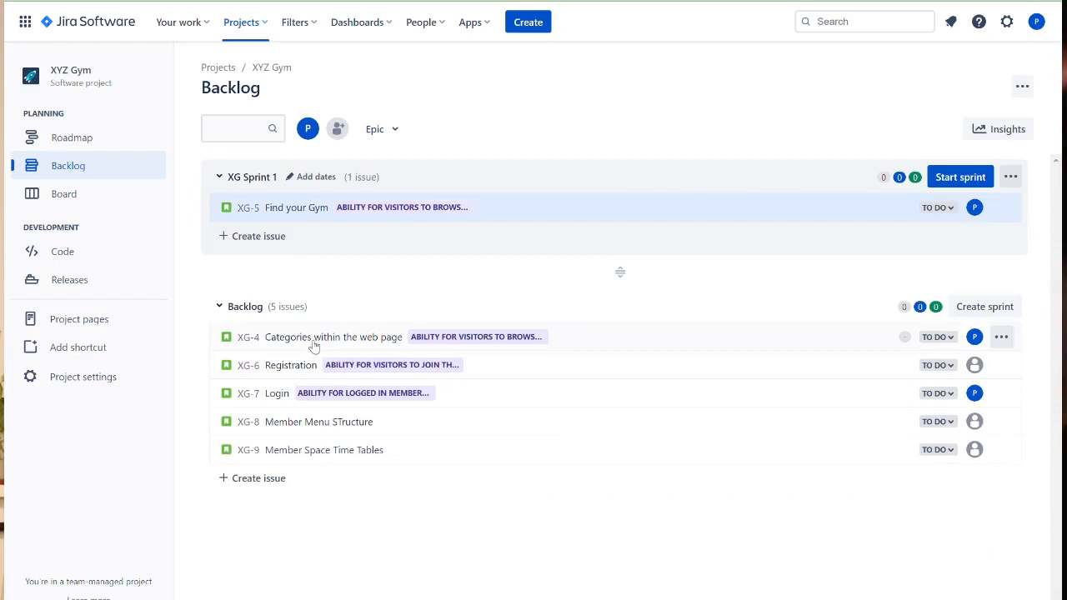
pyautogui.moveTo(317, 339); pyautogui.dragTo(325, 218)
pyautogui.moveTo(313, 351); pyautogui.dragTo(305, 260)
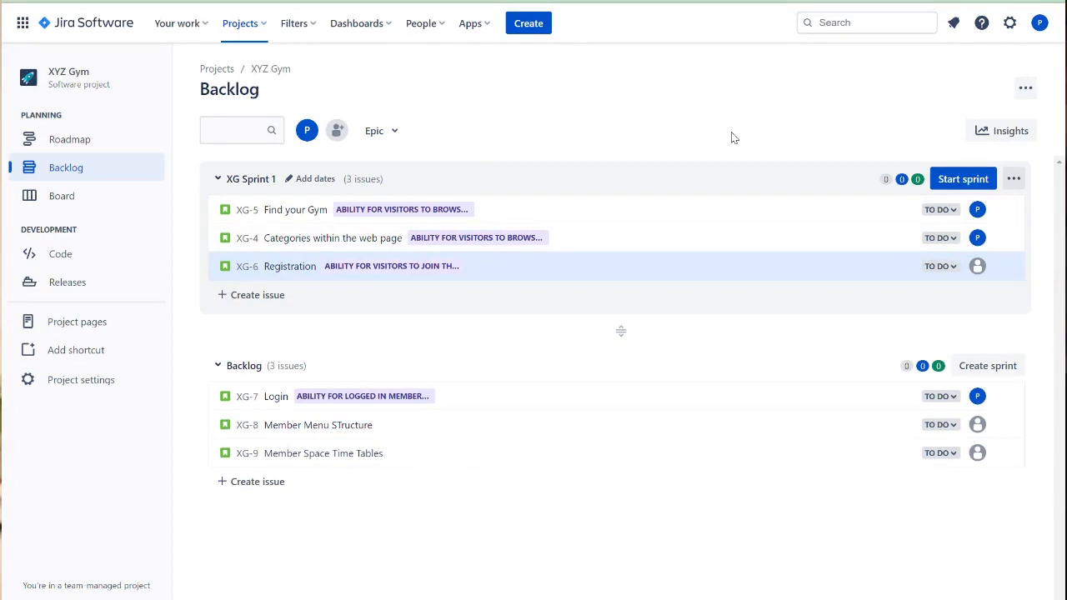
# - Start XG Sprint 1 with a 2-week duration
pyautogui.click(972, 180)
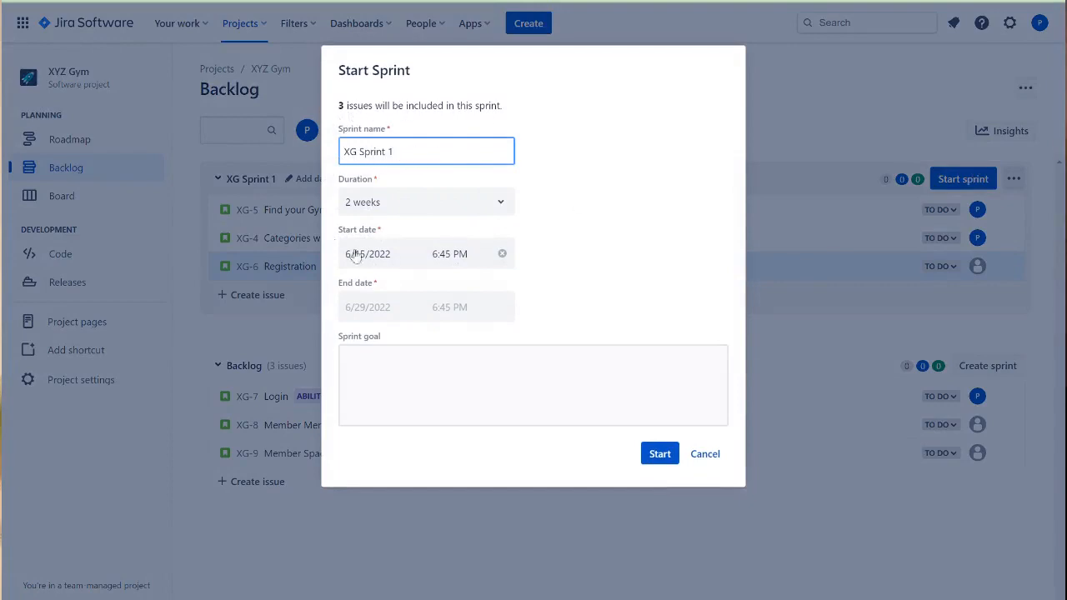
pyautogui.click(500, 204)
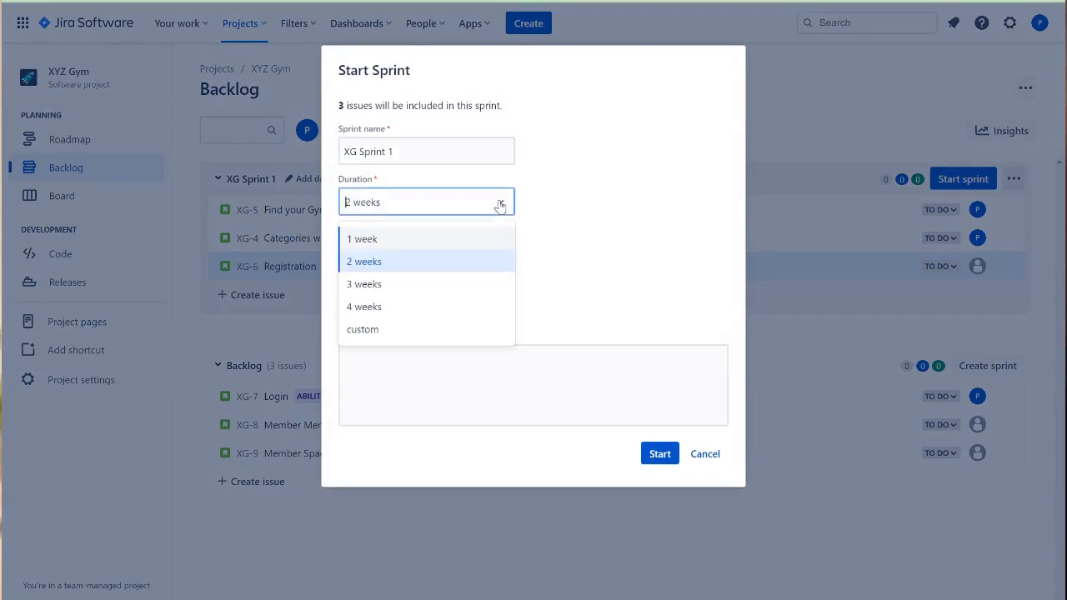
pyautogui.click(590, 228)
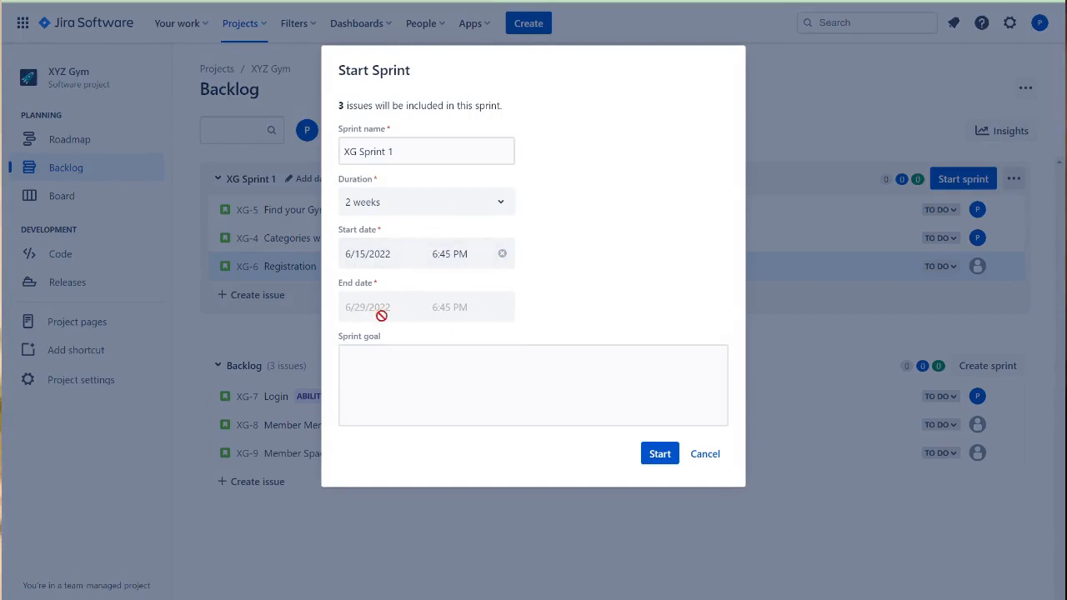
pyautogui.click(396, 375)
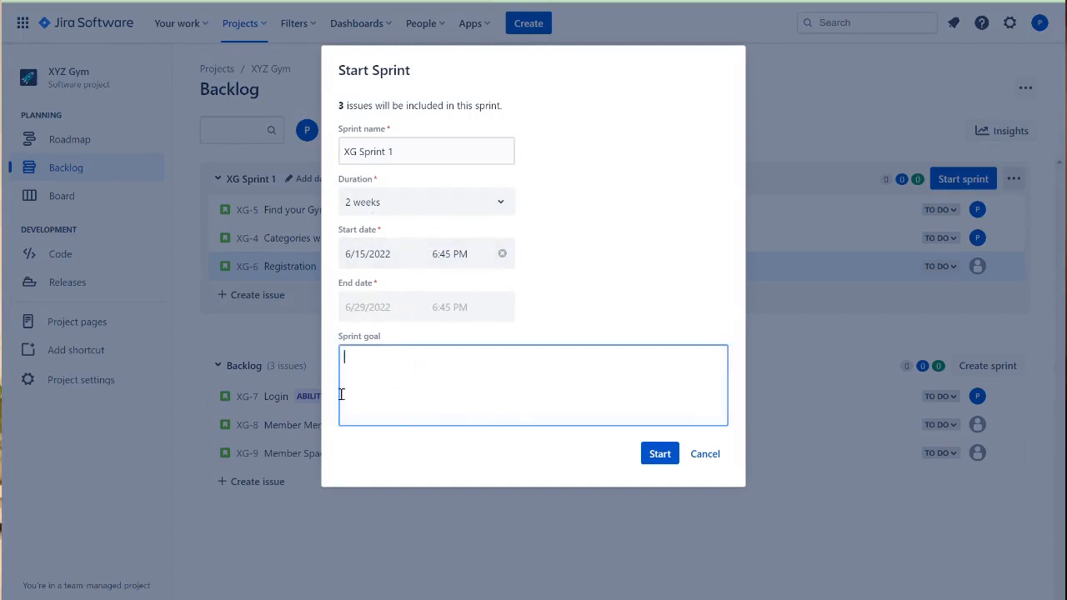
pyautogui.click(659, 453)
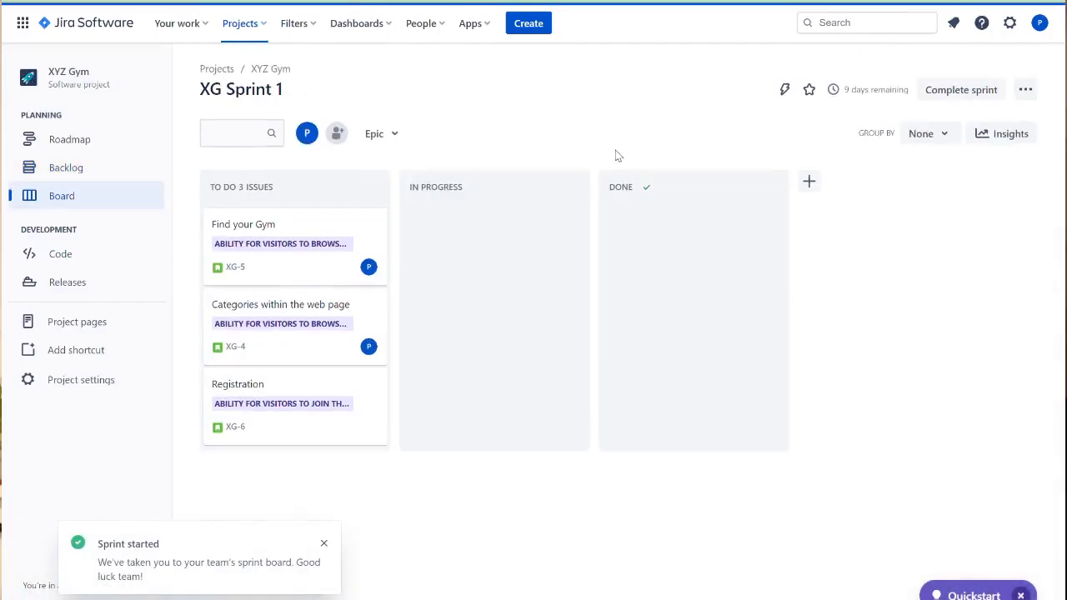
# - Review the backlog, roadmap and sprint board, and open the Find your Gym story
pyautogui.click(74, 170)
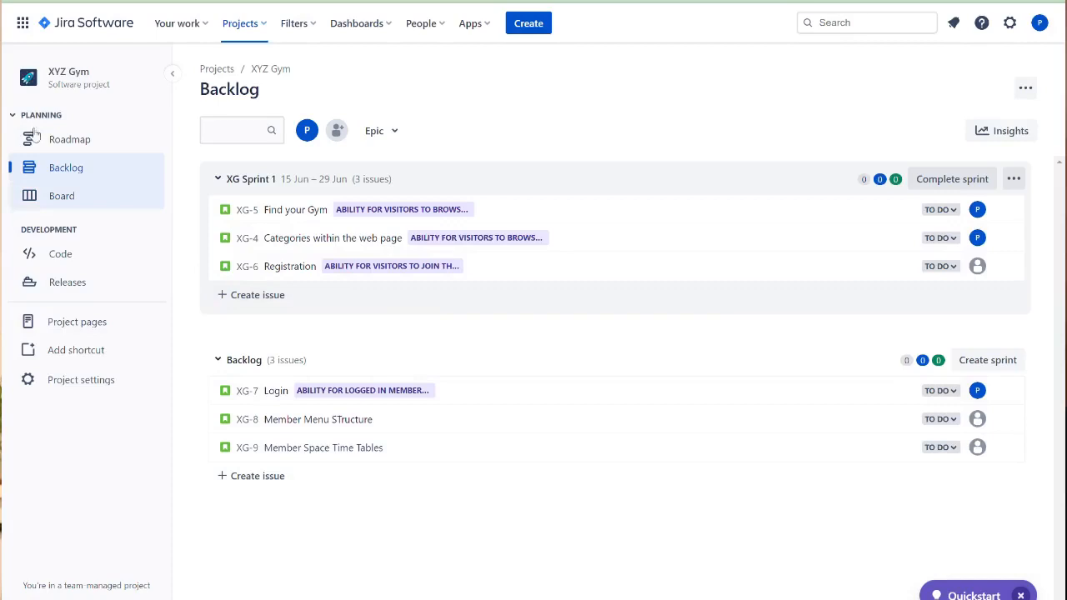
pyautogui.click(74, 143)
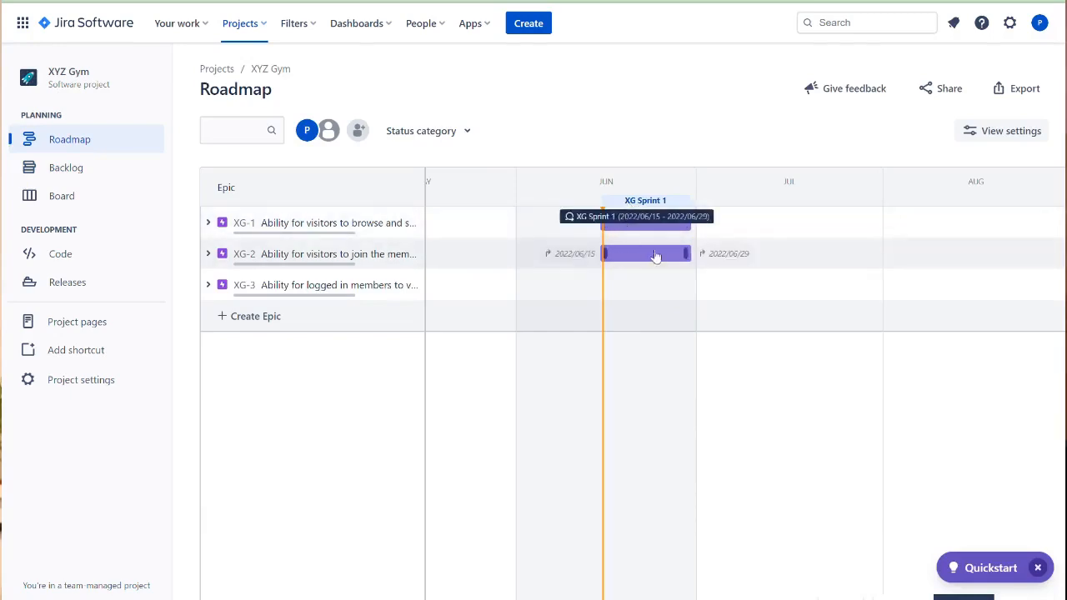
pyautogui.click(67, 204)
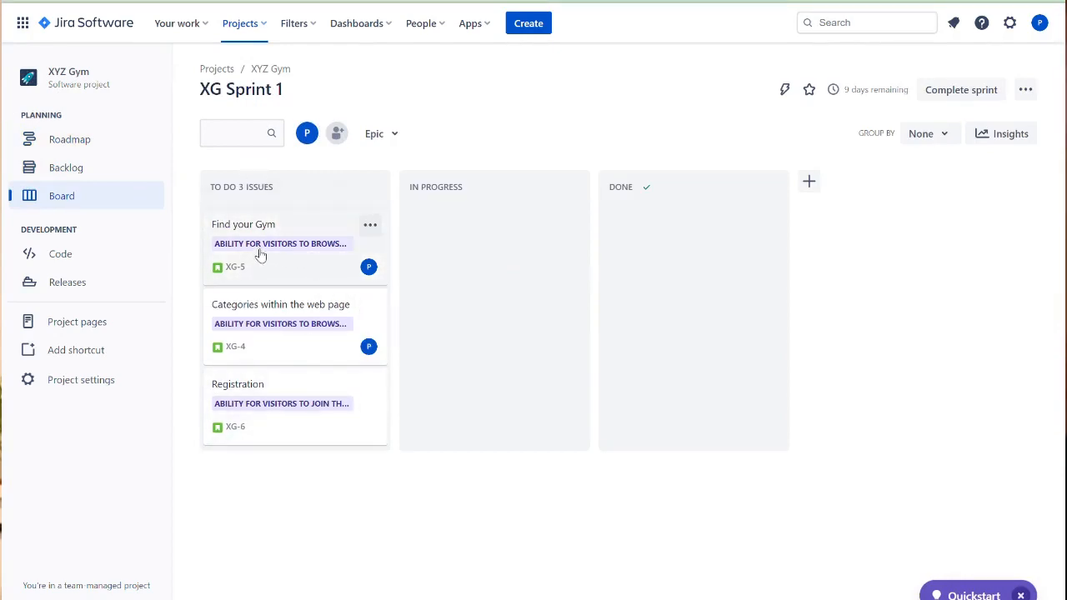
pyautogui.click(255, 210)
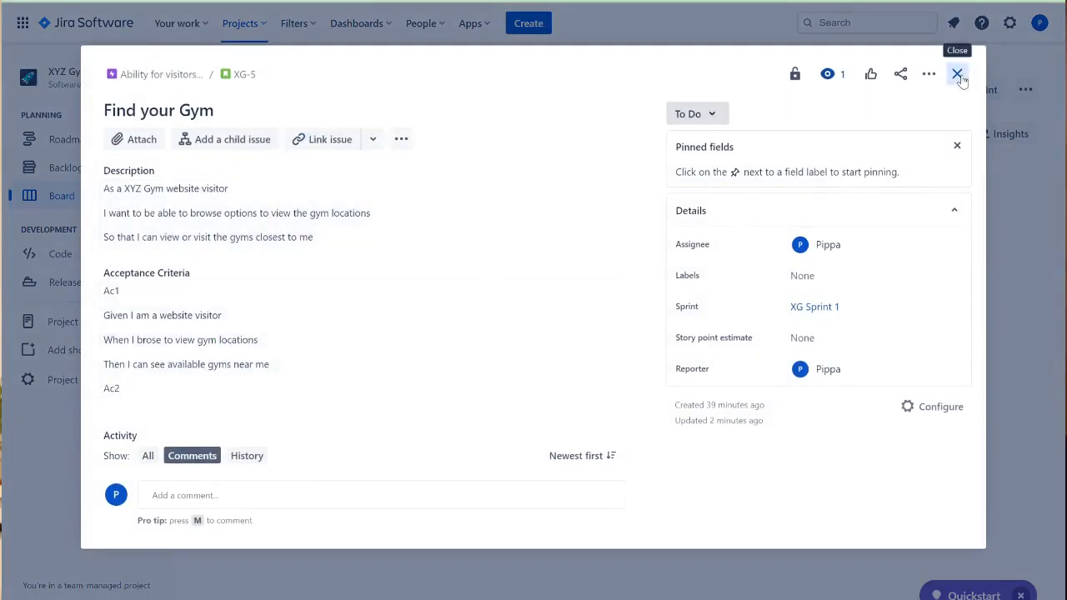
# - Close the story details and move Find your Gym to In Progress on the sprint board
pyautogui.click(956, 75)
pyautogui.moveTo(294, 254); pyautogui.dragTo(483, 250)
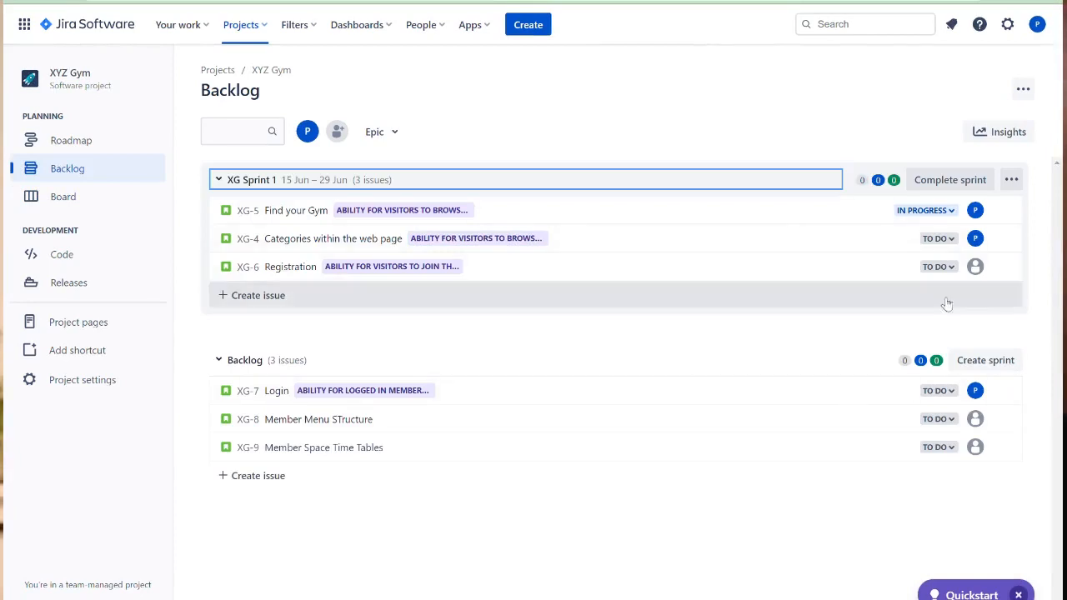
# - Create XG Sprint 2 and move the Login story from the backlog into it
pyautogui.click(1004, 364)
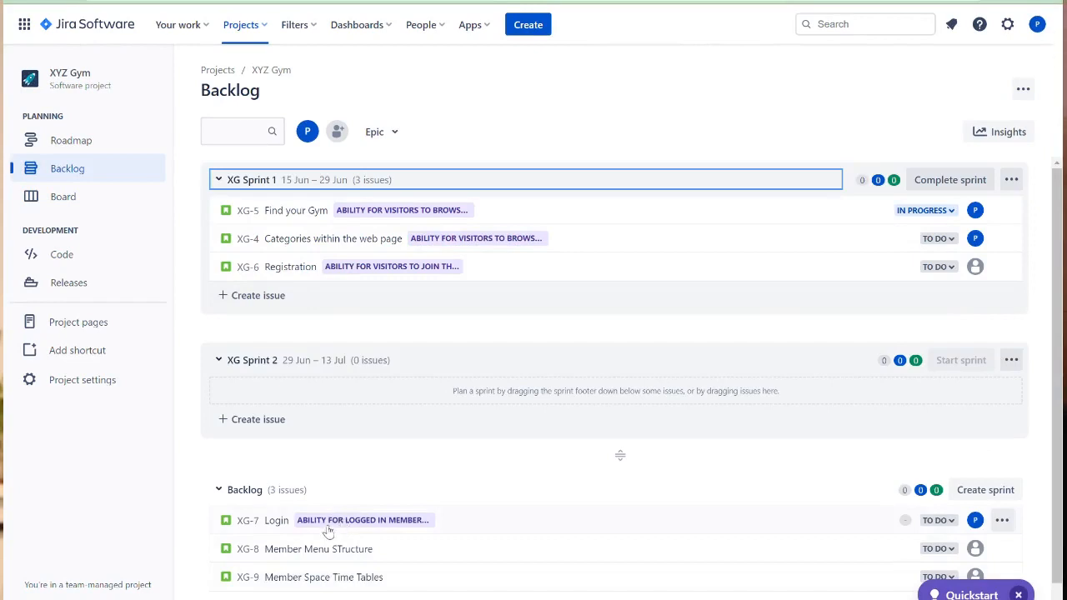
pyautogui.moveTo(329, 527); pyautogui.dragTo(364, 402)
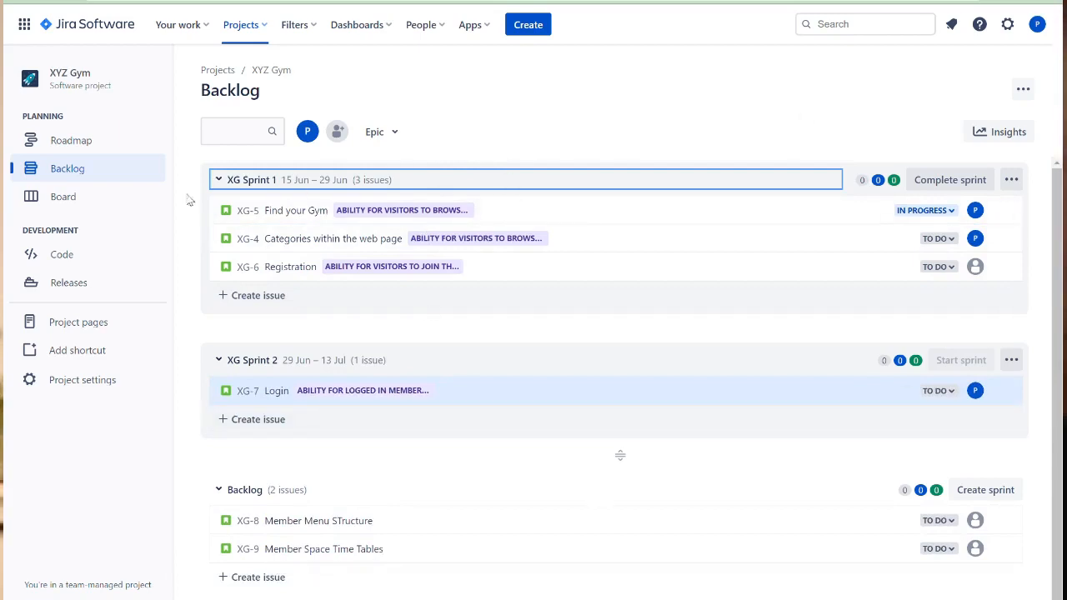
# - On the XG Sprint 1 board, move Registration, Find your Gym and Categories within the web page through to Done
pyautogui.click(93, 197)
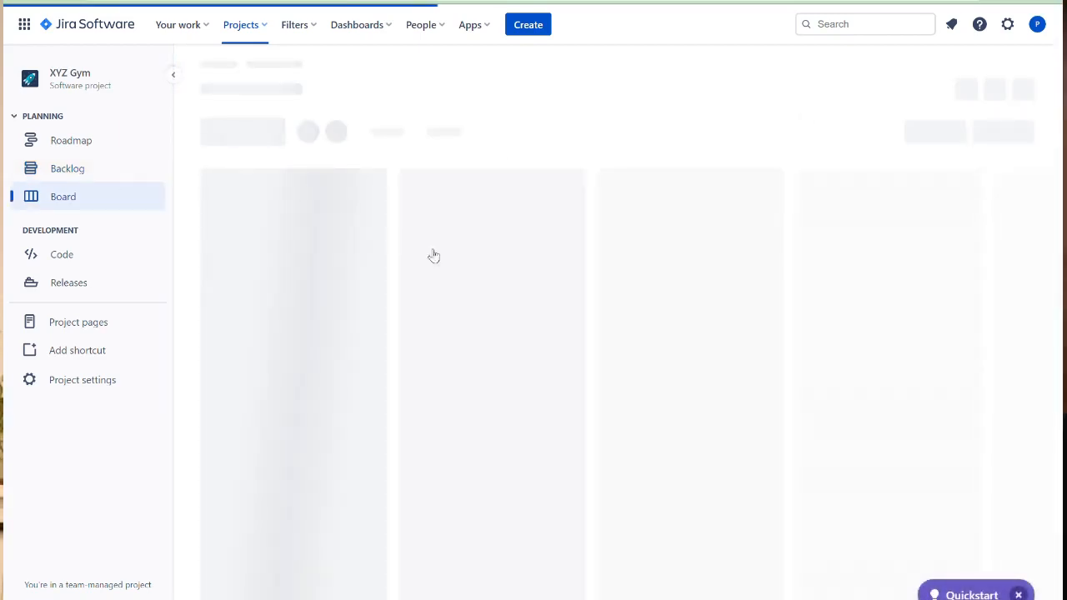
pyautogui.moveTo(264, 310); pyautogui.dragTo(436, 318)
pyautogui.moveTo(500, 264); pyautogui.dragTo(676, 249)
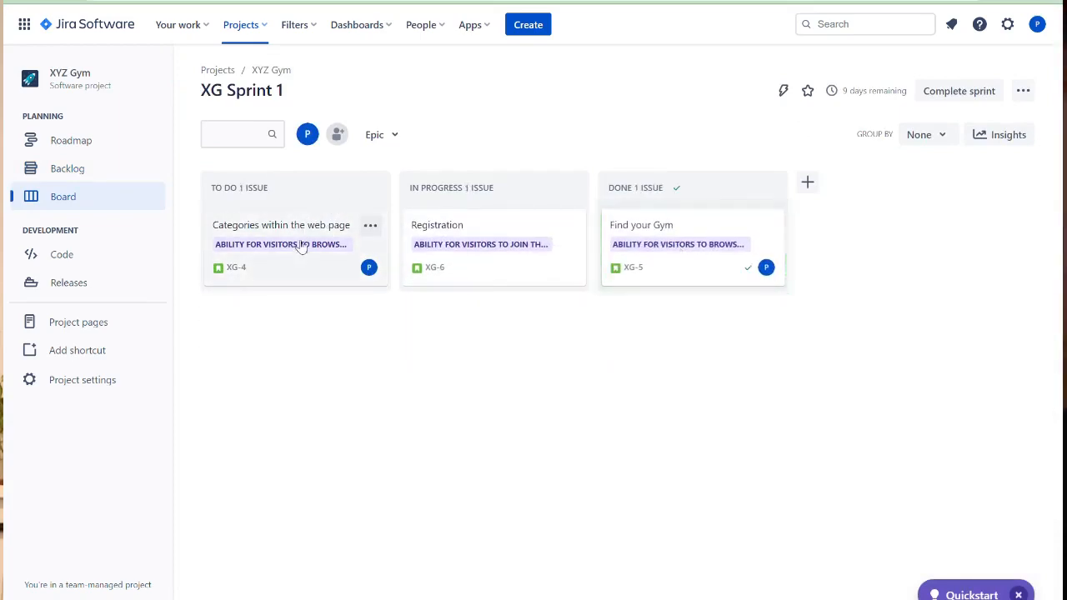
pyautogui.moveTo(302, 245); pyautogui.dragTo(681, 336)
pyautogui.moveTo(523, 249); pyautogui.dragTo(723, 410)
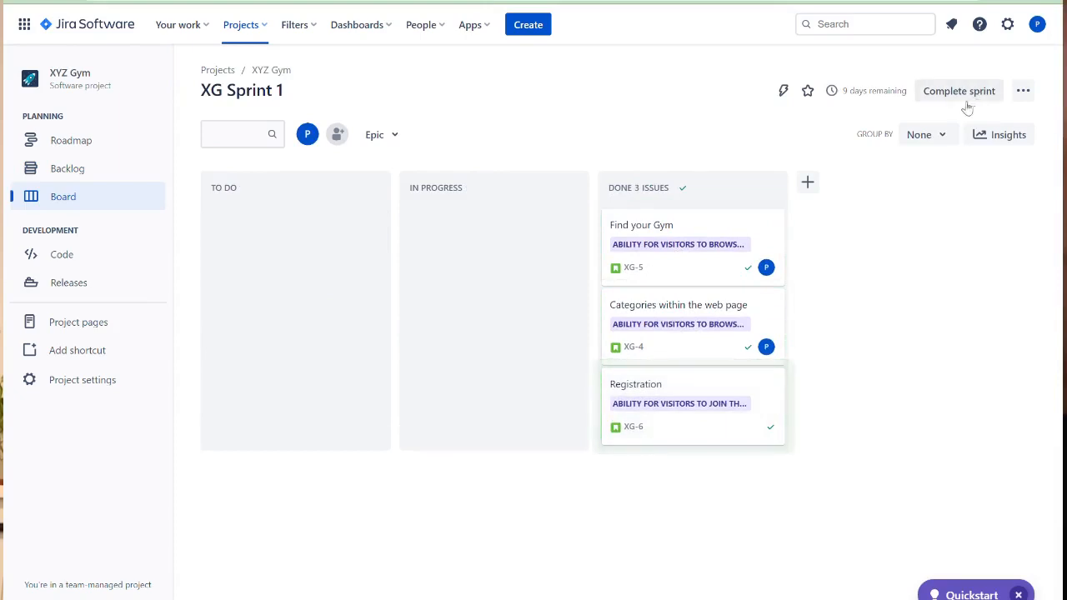
# - Begin completing XG Sprint 1
pyautogui.moveTo(900, 96)
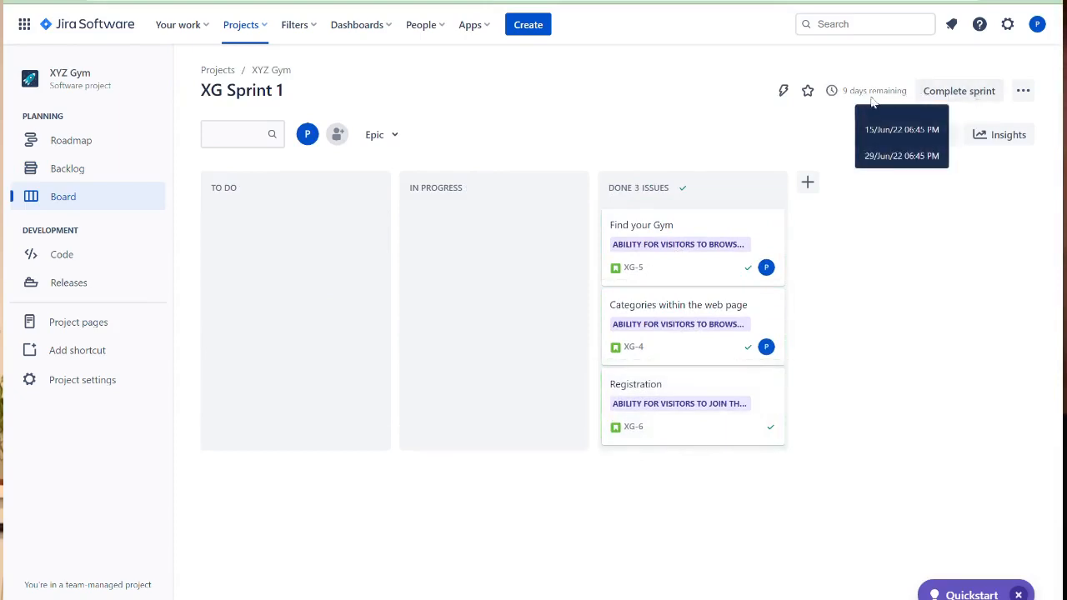
pyautogui.click(950, 94)
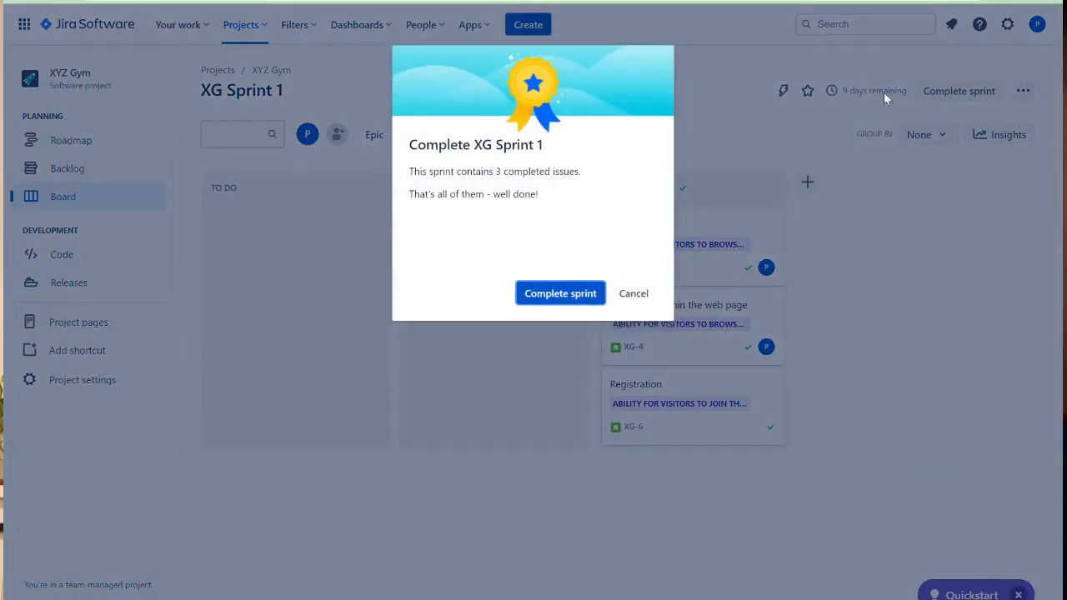